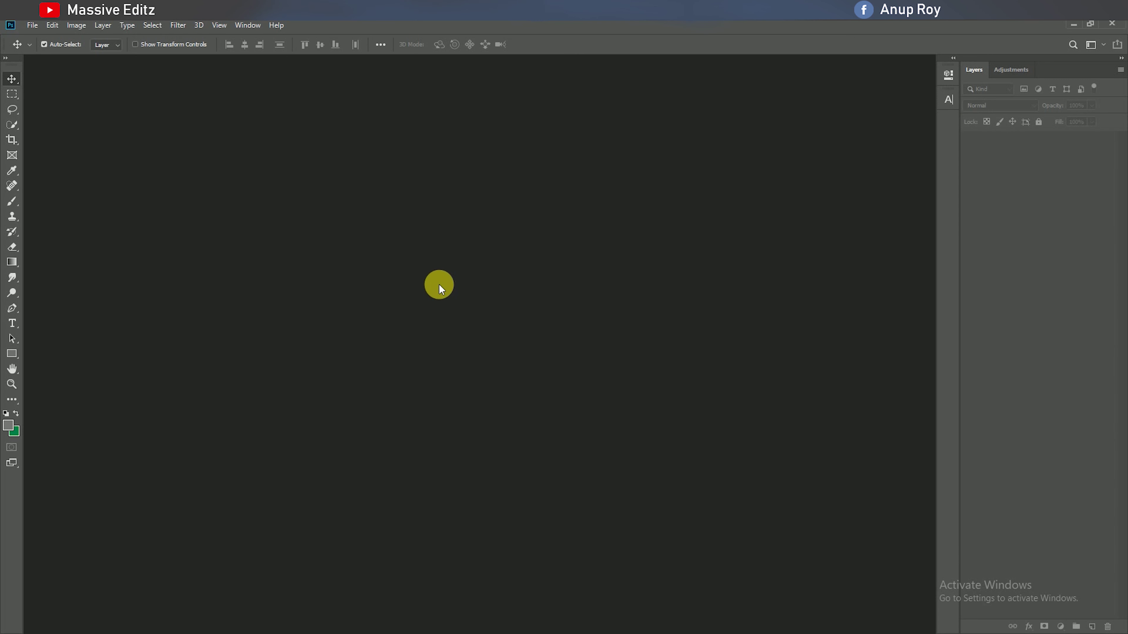
Create a new blank portrait document 800 px wide.
click(32, 25)
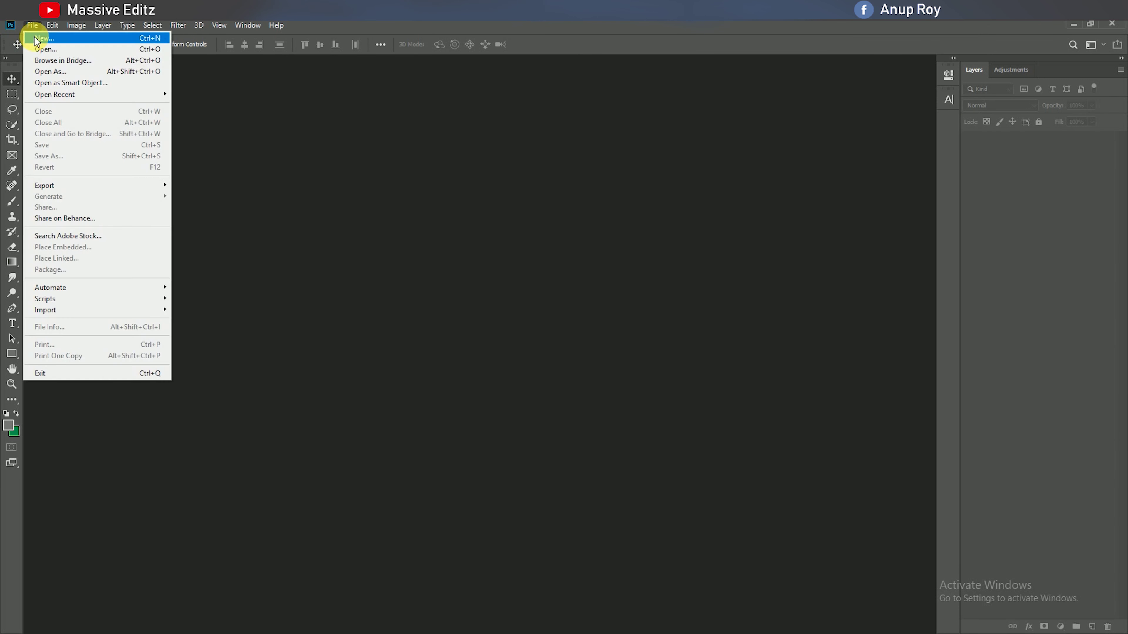
click(34, 37)
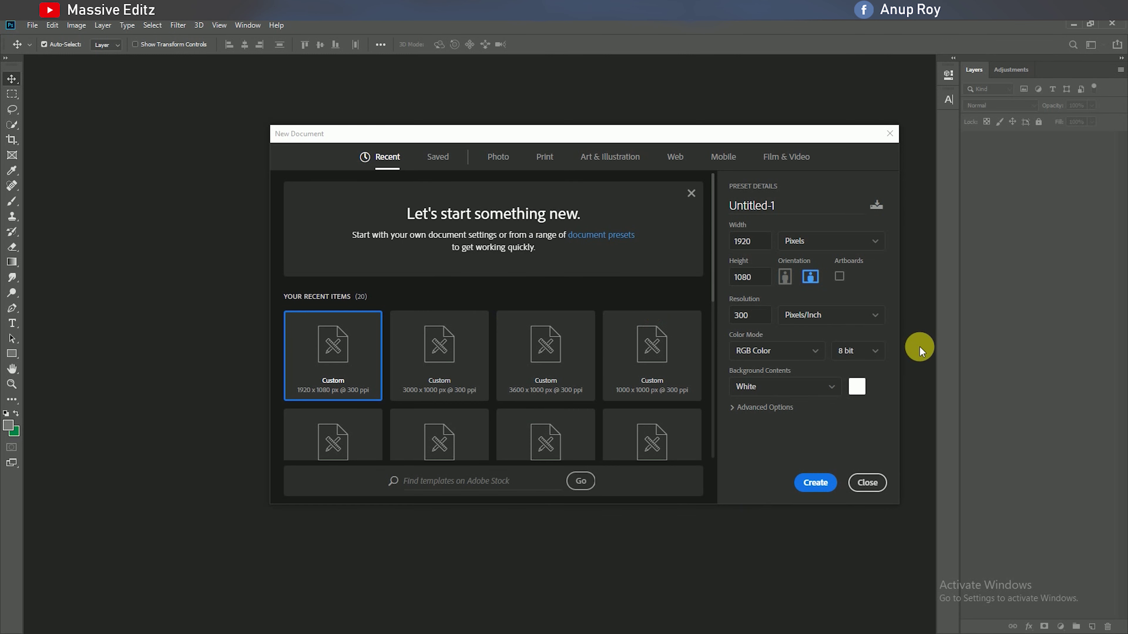
text(800)
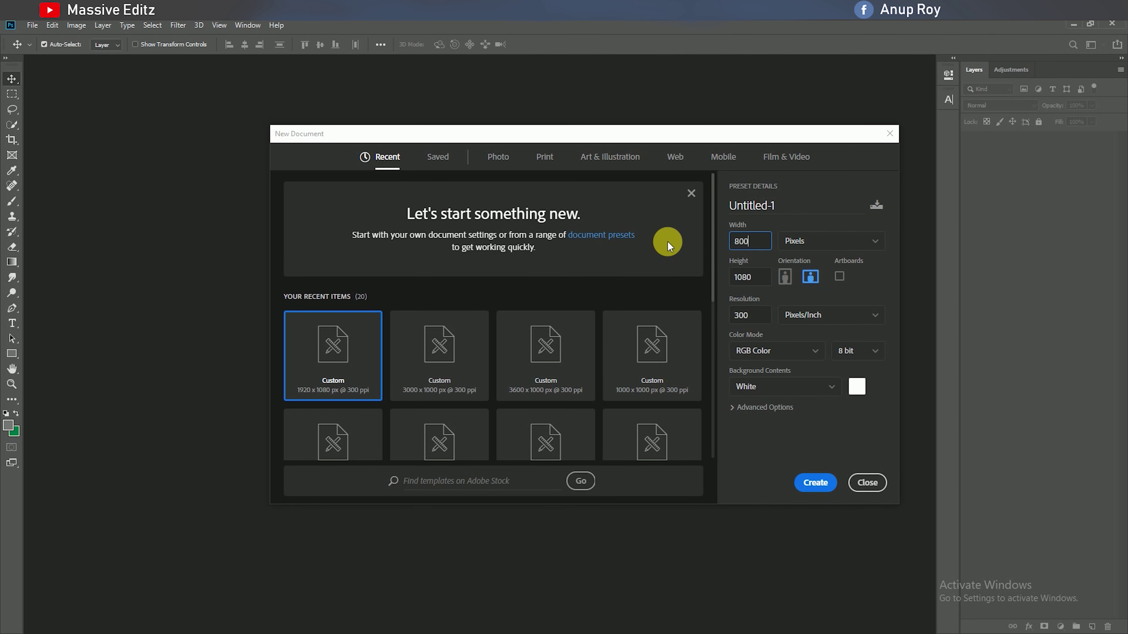
click(755, 278)
text(1087)
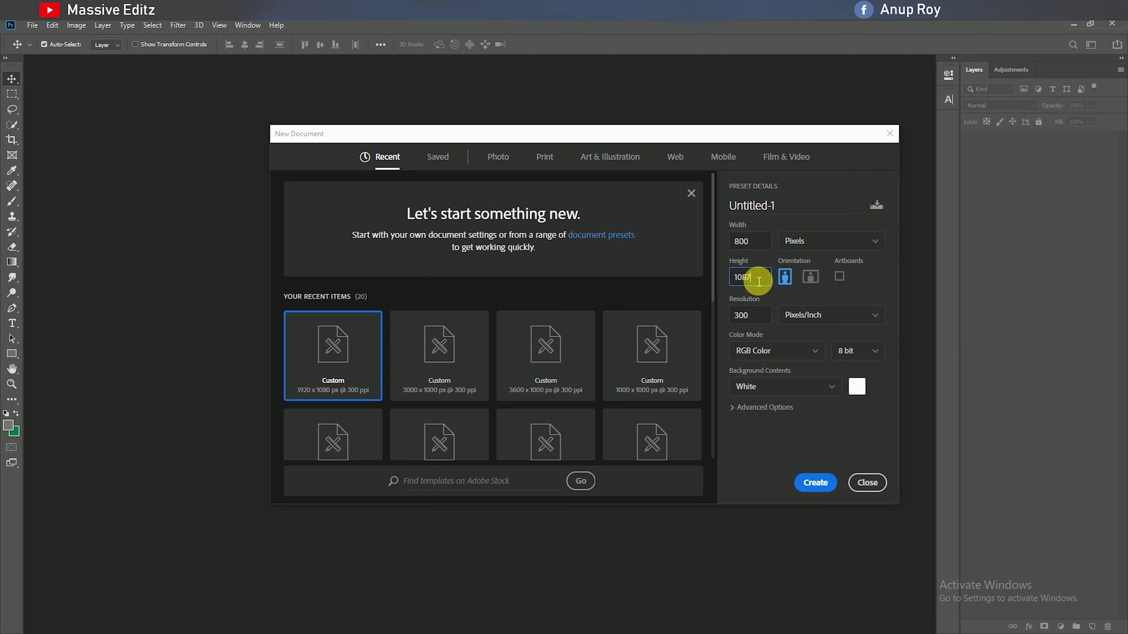
click(815, 483)
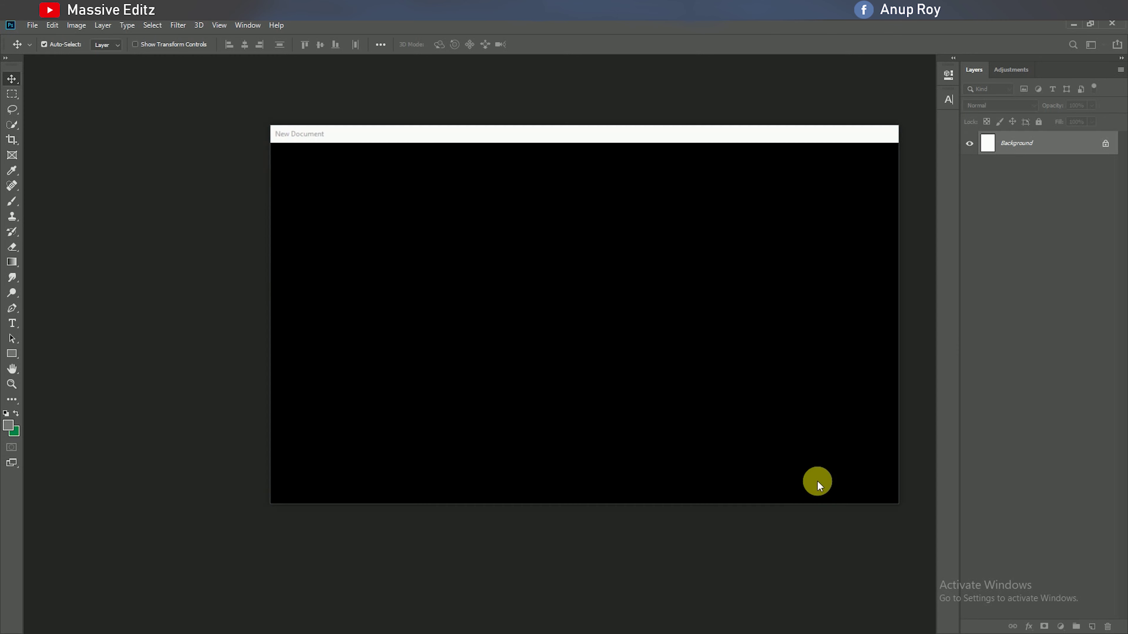
Open the photo 33.jpg.
click(32, 25)
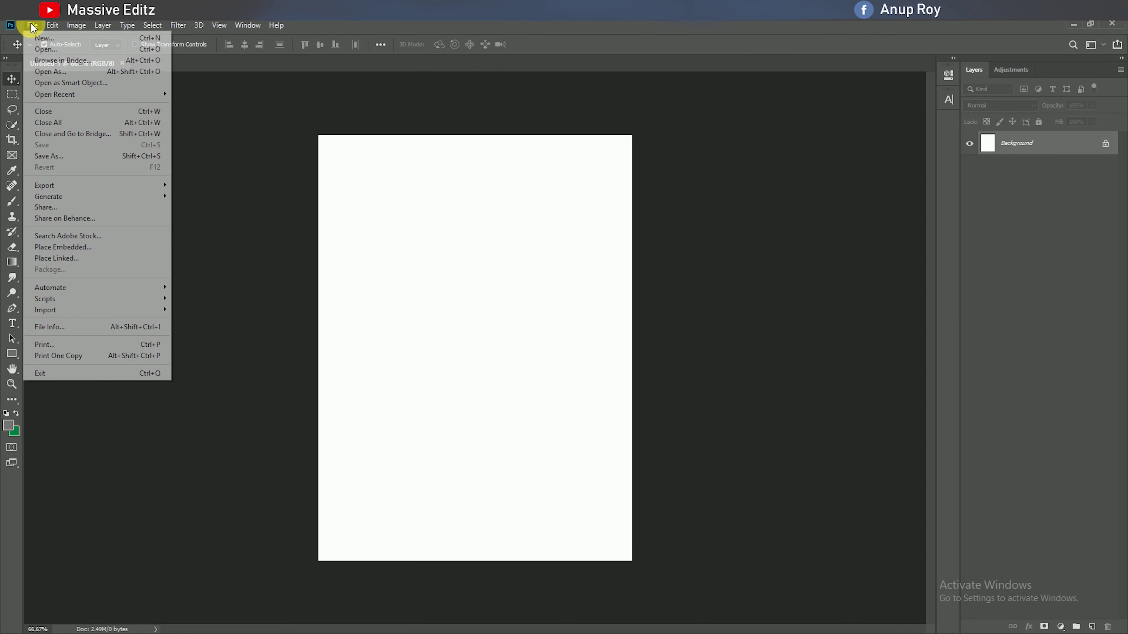
click(44, 45)
click(139, 119)
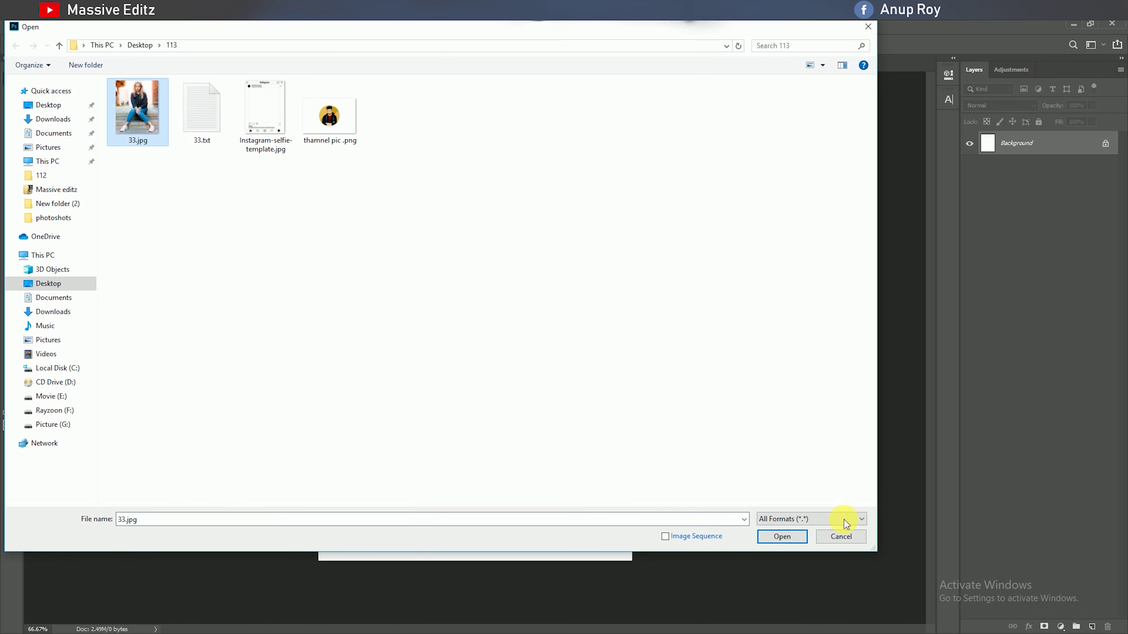
click(800, 537)
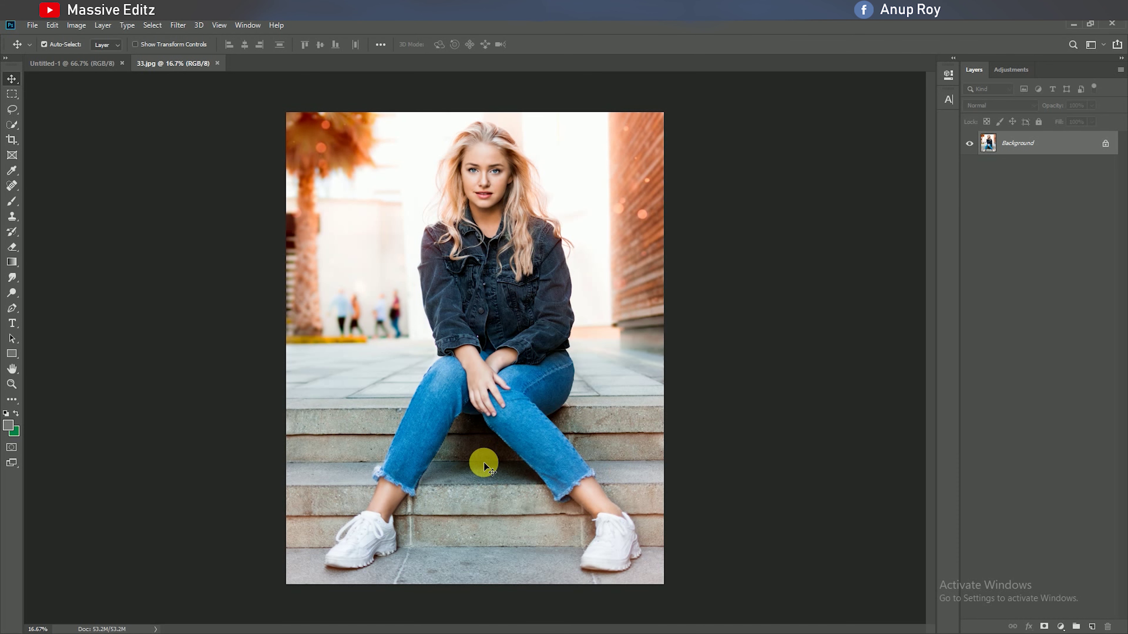
Unlock the background into Layer 0 and duplicate it as Layer 0 copy.
key(ctrl+plus)
scroll(483, 462, down, 3)
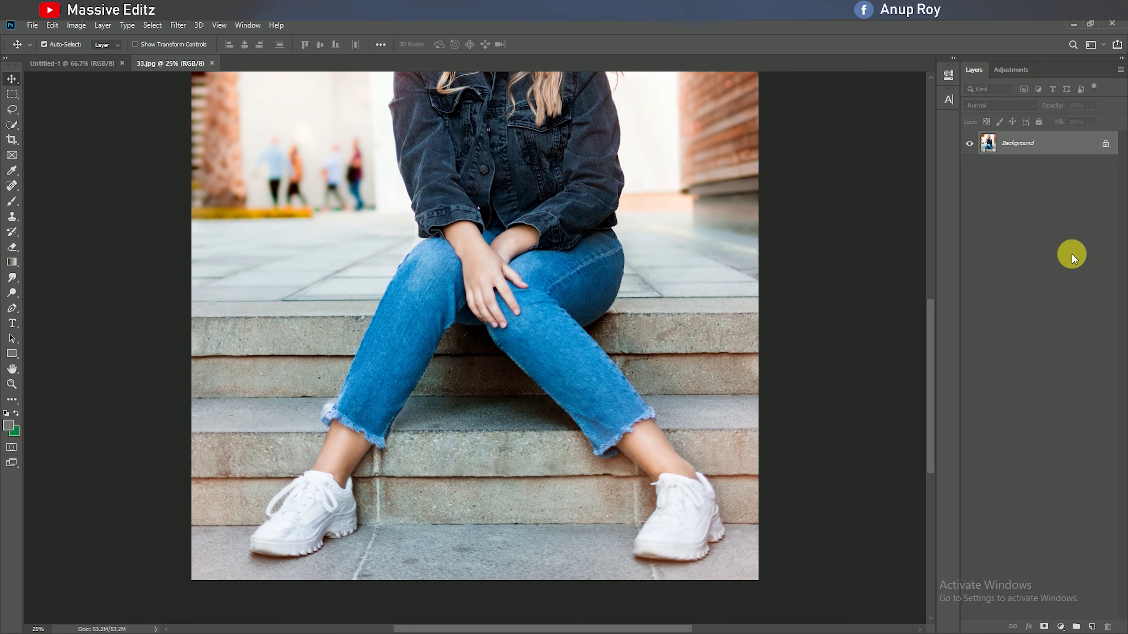
click(1105, 143)
drag(1061, 143, 1091, 625)
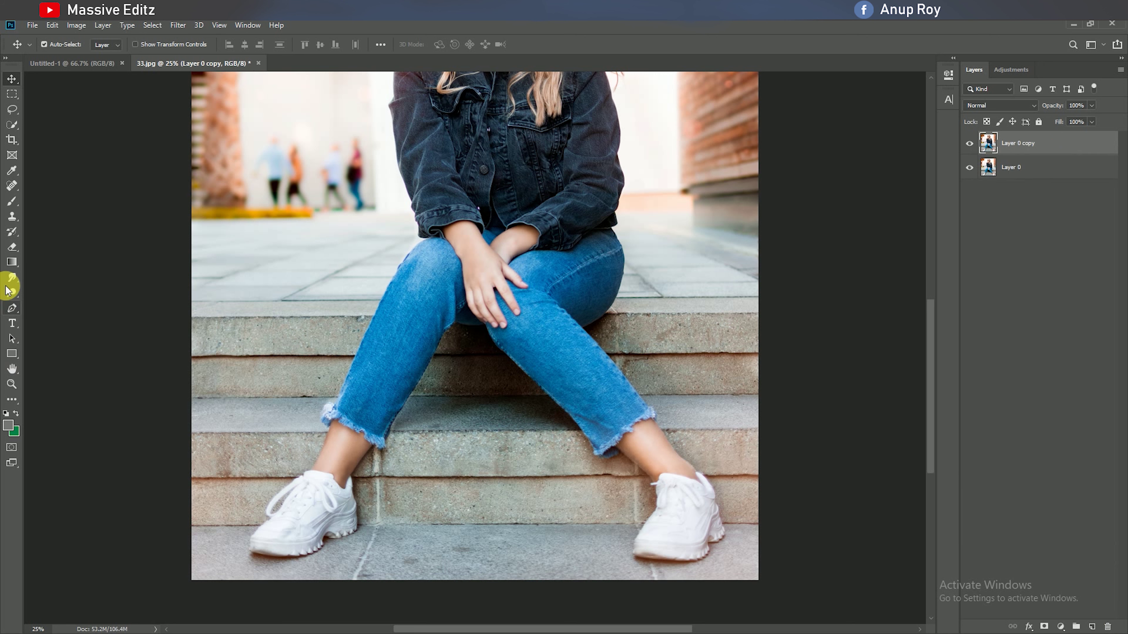
With the Pen tool, start a path along the step edge and down the left jeans to the hem.
click(12, 311)
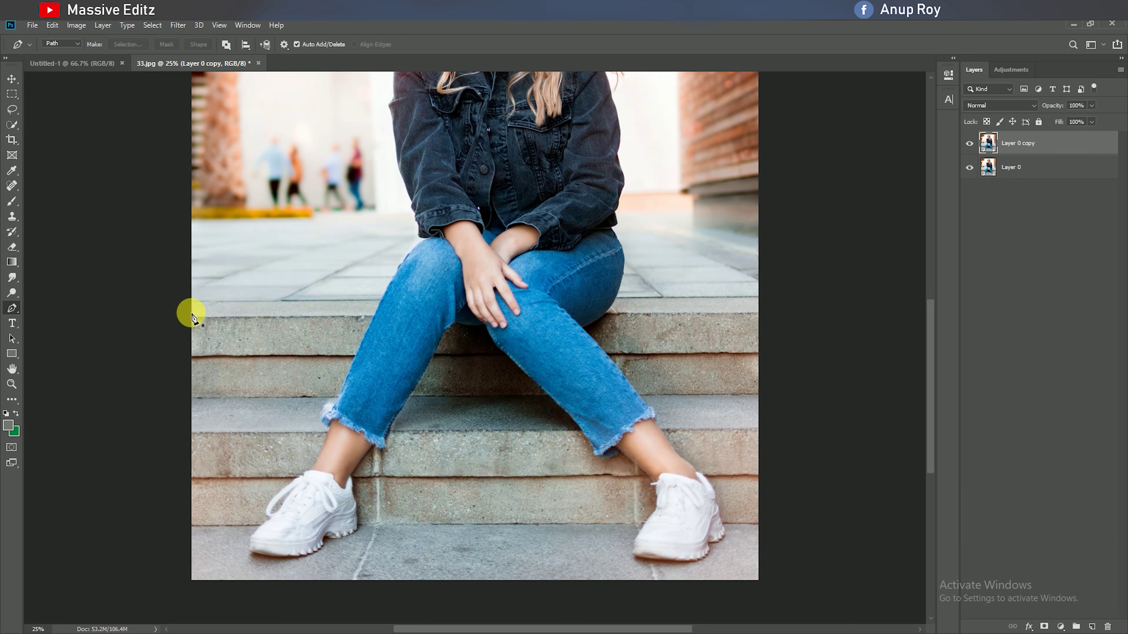
key(ctrl+plus)
click(222, 190)
click(592, 187)
click(562, 252)
click(530, 327)
click(517, 355)
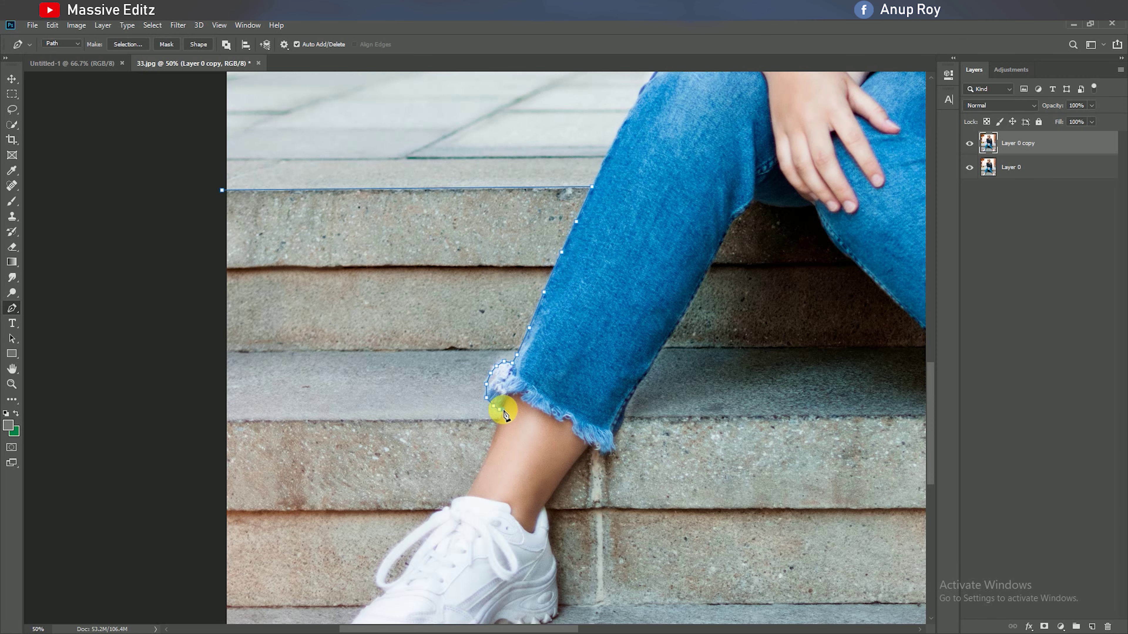
Continue the path down the ankle to the shoe's toe and along the sole.
key(ctrl+plus)
drag(534, 469, 561, 232)
click(543, 272)
click(533, 290)
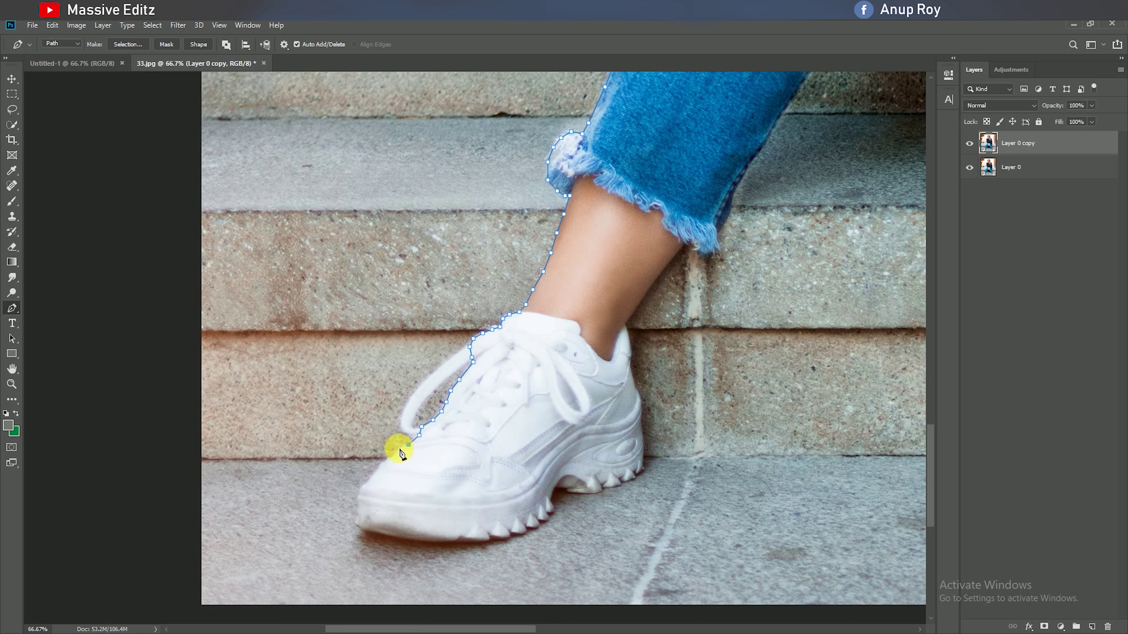
click(355, 523)
drag(454, 542, 562, 551)
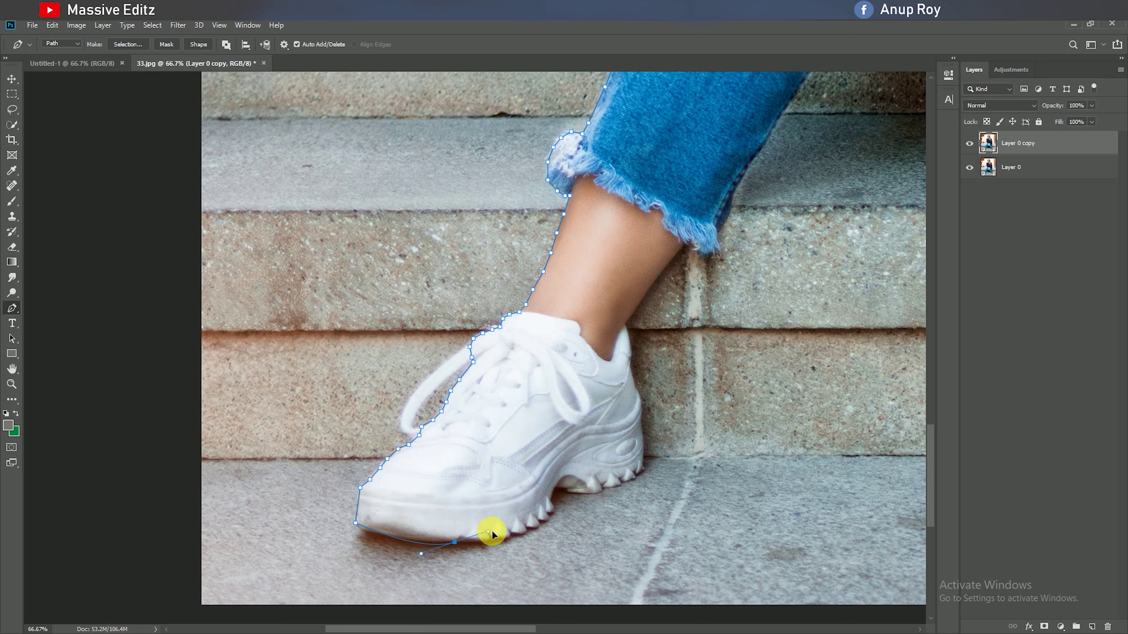
click(471, 543)
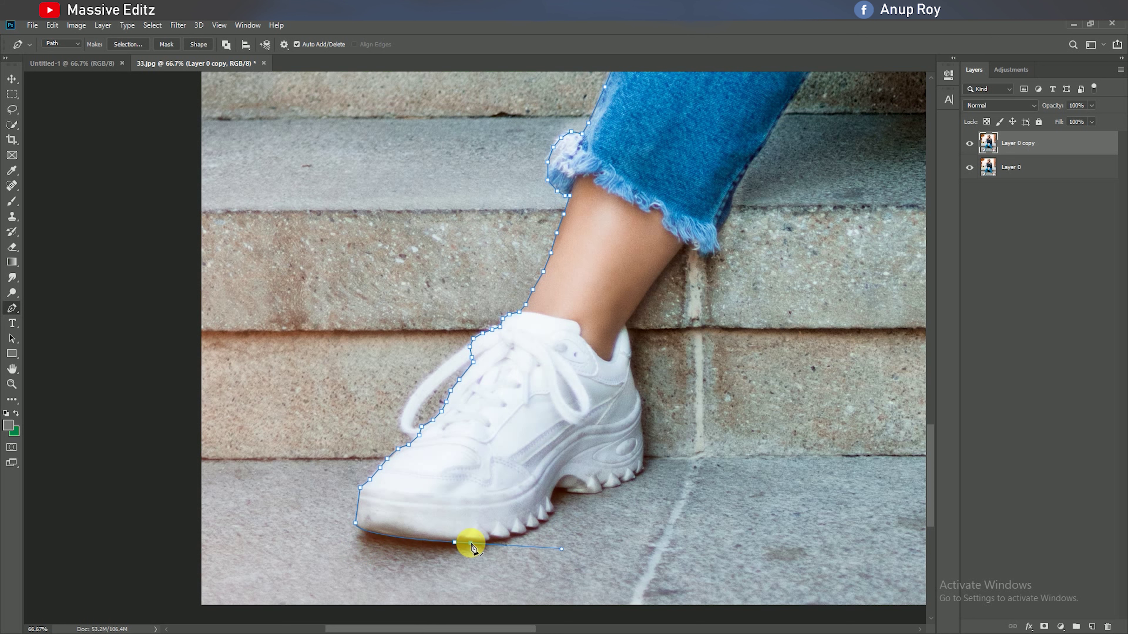
click(518, 537)
click(532, 530)
Trace the path around the heel gap, the heel and up the back of the heel.
click(554, 512)
click(552, 502)
click(553, 490)
click(562, 489)
click(574, 494)
drag(590, 494, 606, 493)
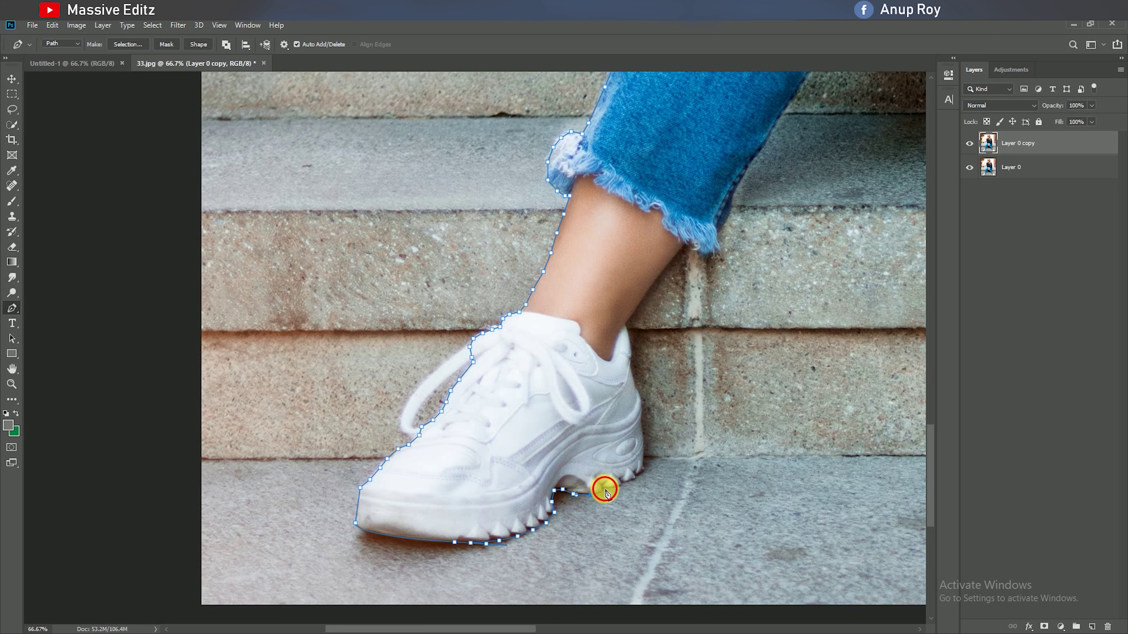
click(643, 438)
click(641, 423)
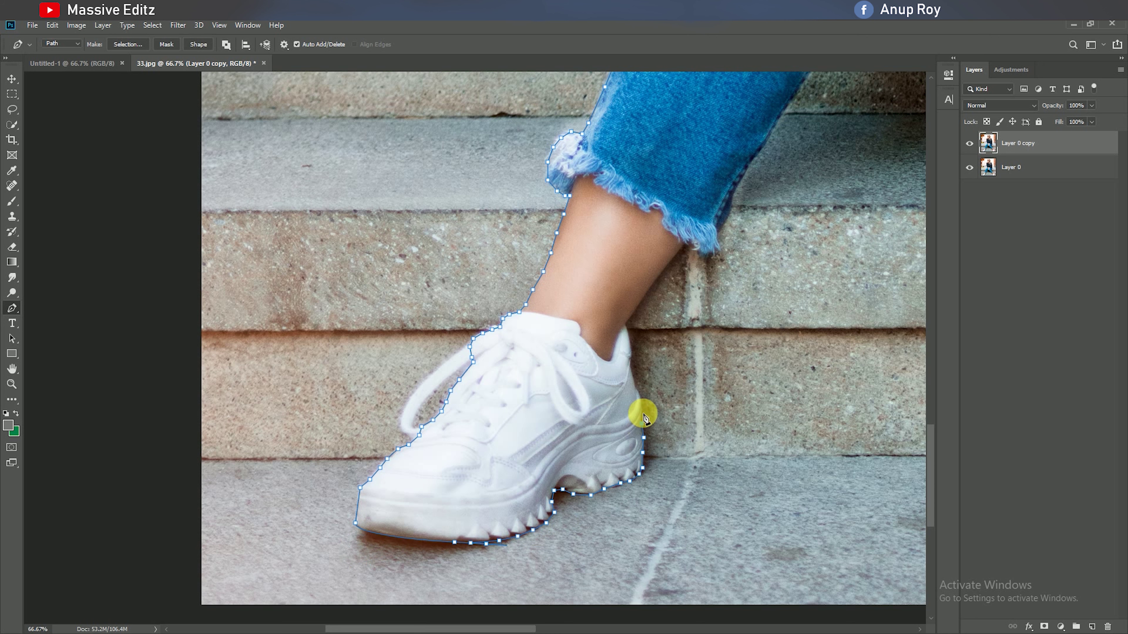
key(ctrl+plus)
Trace the path up the ankle, along the jeans hem and up the jeans' right edge.
click(411, 365)
click(427, 340)
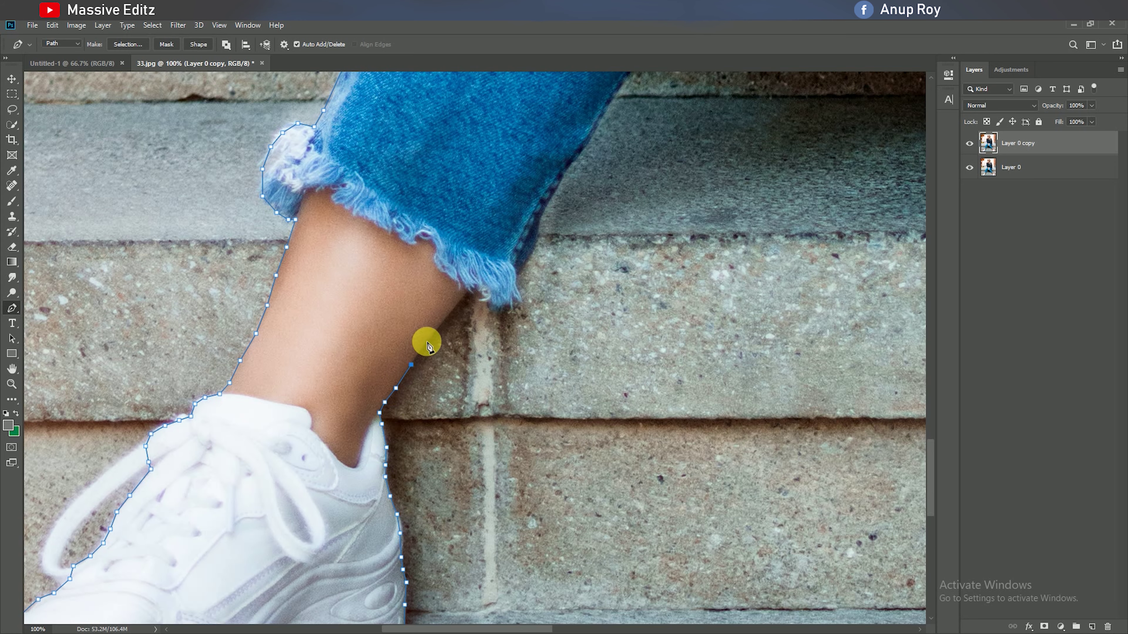
click(457, 303)
click(504, 311)
click(522, 270)
click(537, 243)
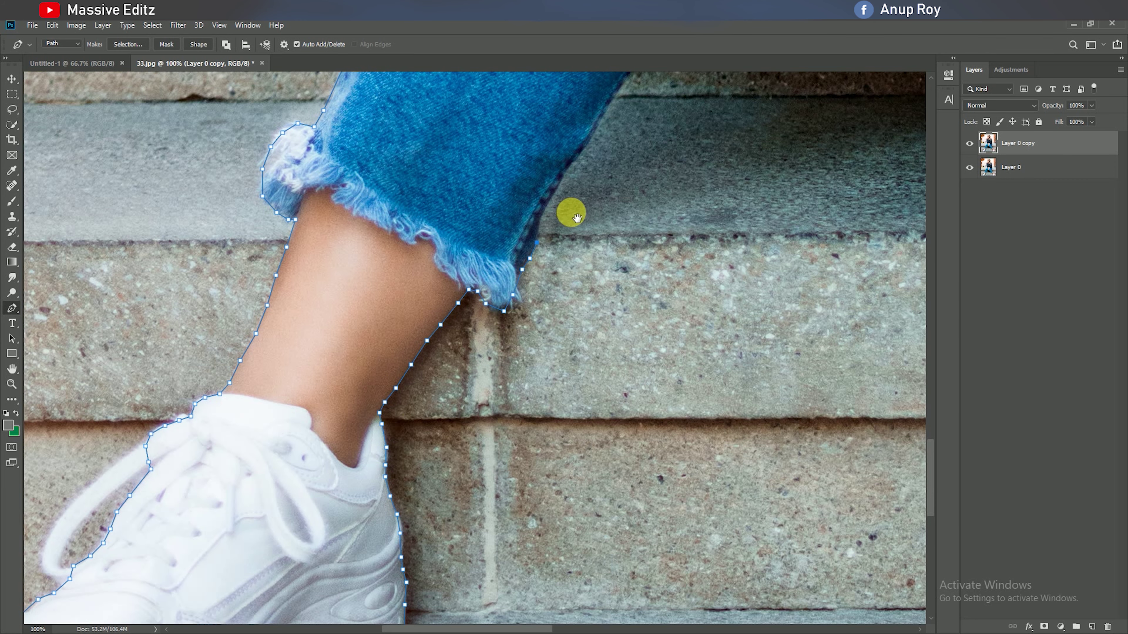
drag(572, 214, 479, 351)
click(445, 368)
click(449, 351)
click(478, 304)
Continue the path up the jeans' edge and down the other leg's edge.
drag(480, 289, 403, 390)
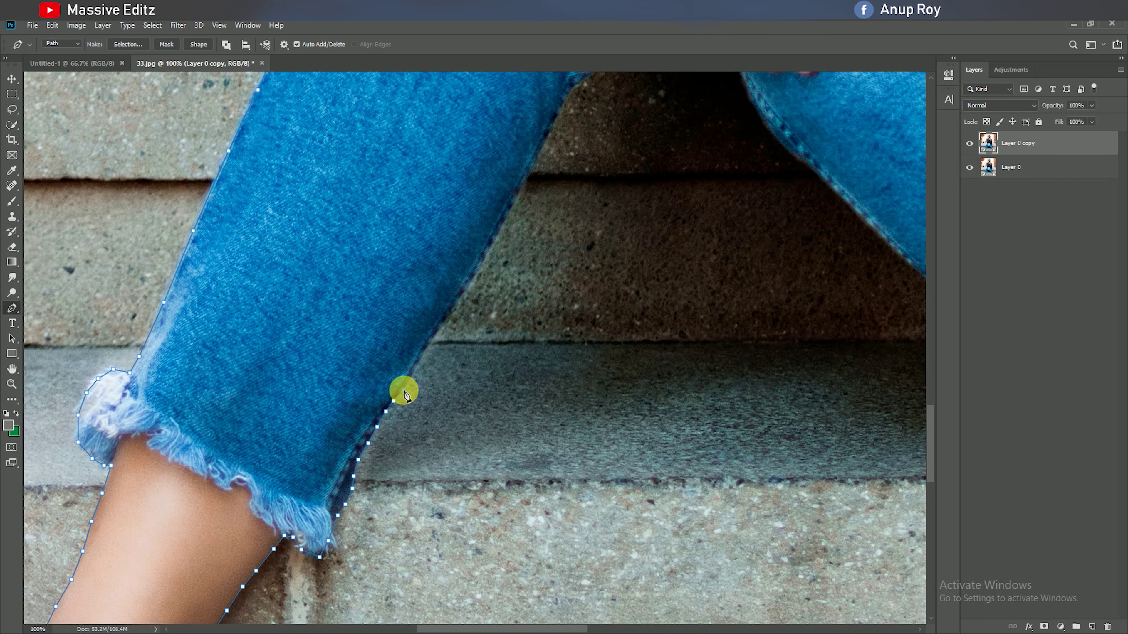
click(403, 390)
click(412, 374)
click(425, 351)
click(441, 327)
drag(532, 178, 399, 400)
click(671, 367)
click(689, 389)
click(698, 402)
click(718, 424)
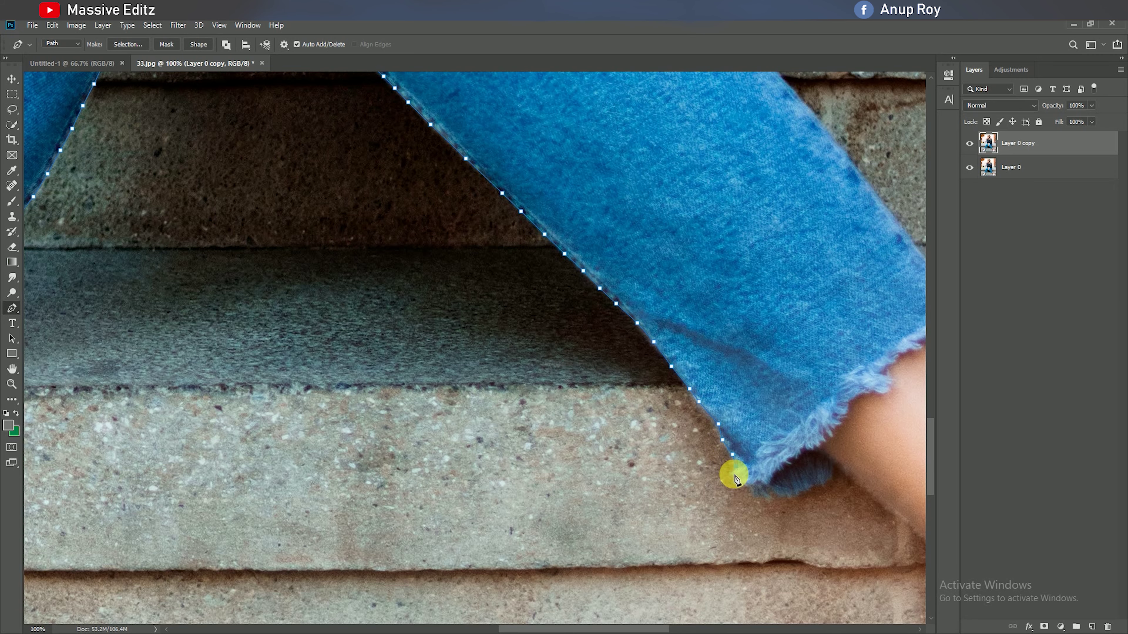
Curve the path around the frayed hem and down the shin toward the shoe.
click(749, 485)
click(768, 486)
drag(803, 488, 467, 289)
click(499, 265)
click(541, 297)
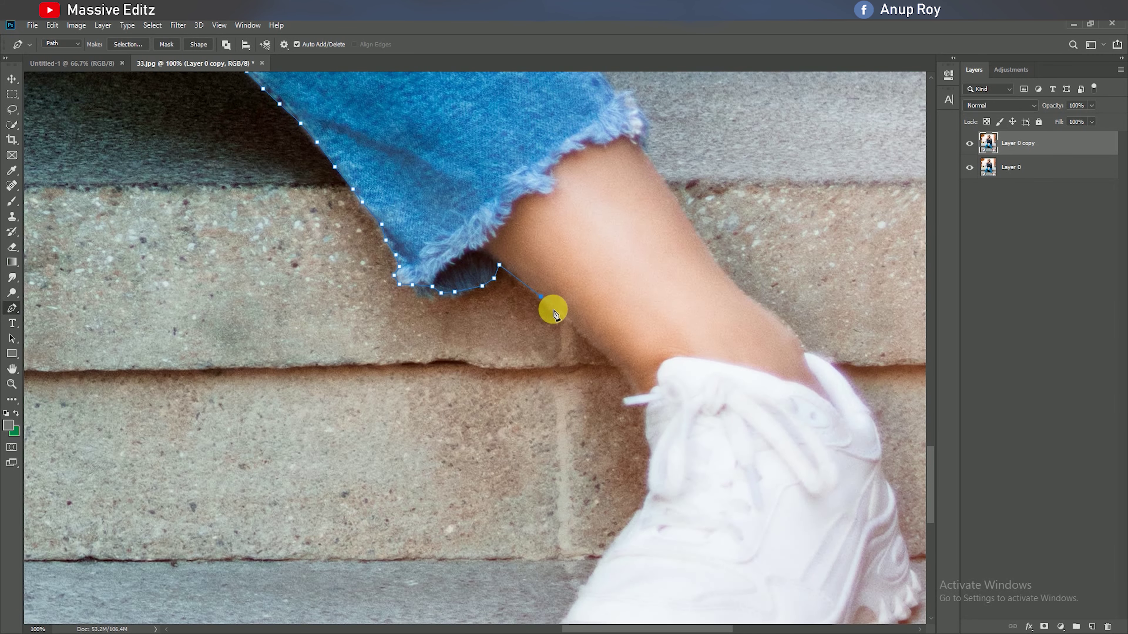
click(566, 319)
click(588, 339)
click(620, 370)
drag(642, 407, 538, 181)
Trace the path from the shoe's laces down the toe edge, undoing a misplaced curve.
click(540, 195)
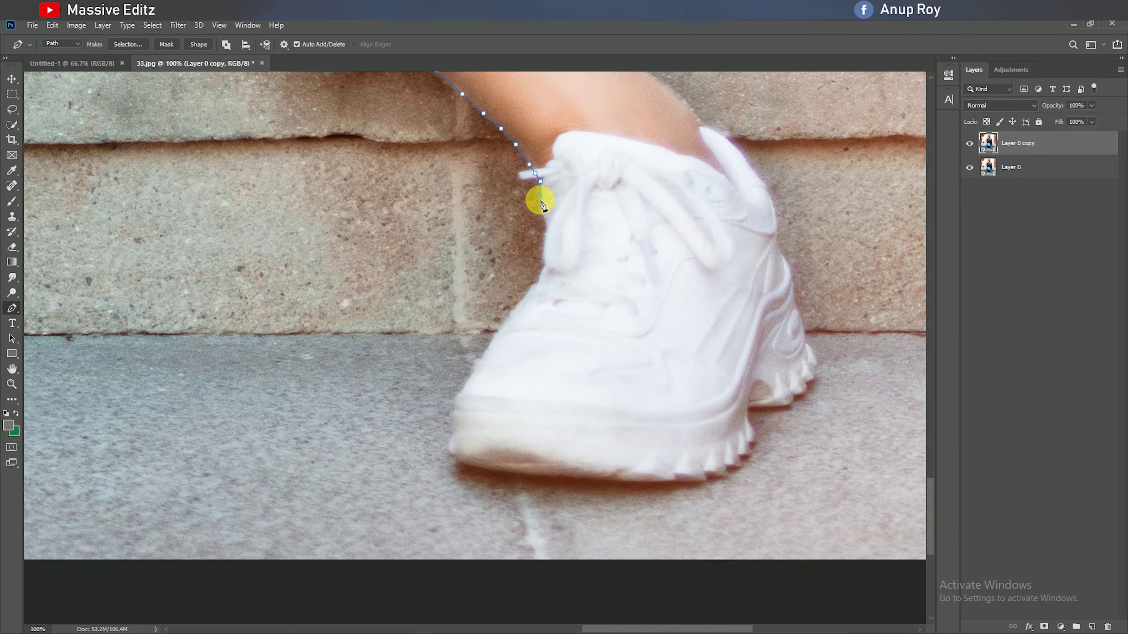
click(546, 227)
click(488, 350)
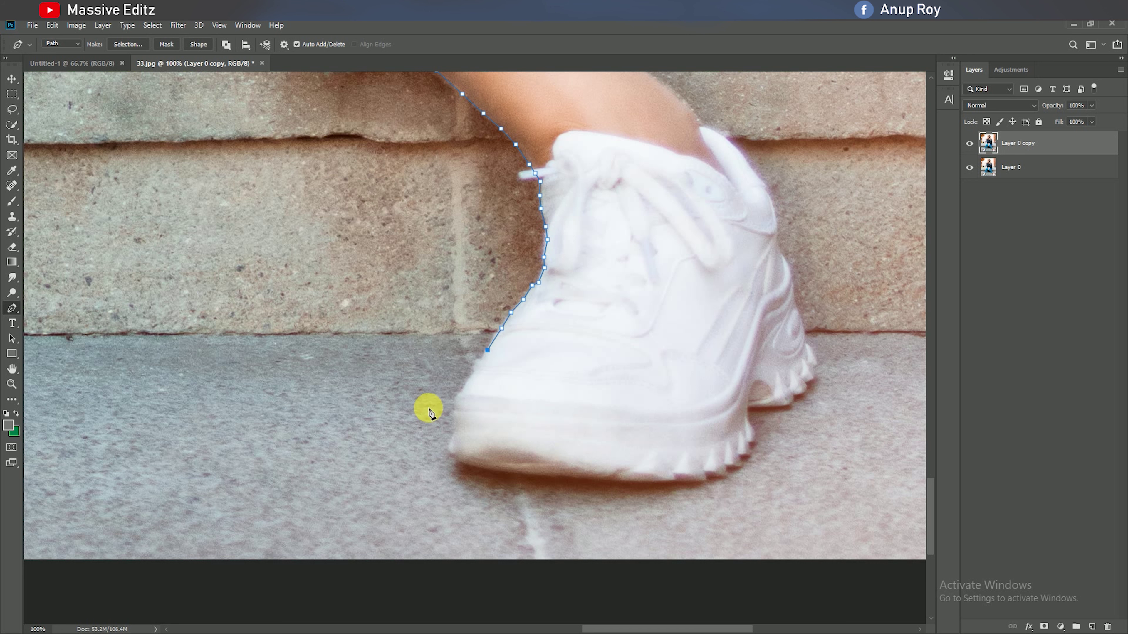
click(461, 392)
click(454, 405)
click(454, 438)
click(453, 452)
drag(677, 479, 846, 478)
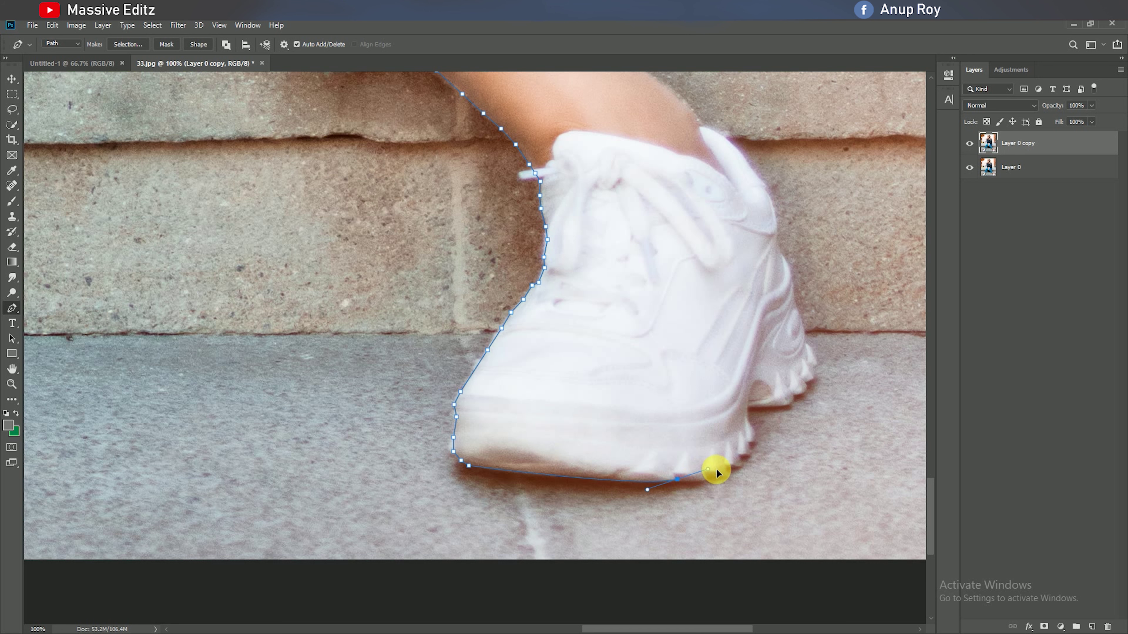
key(ctrl+z)
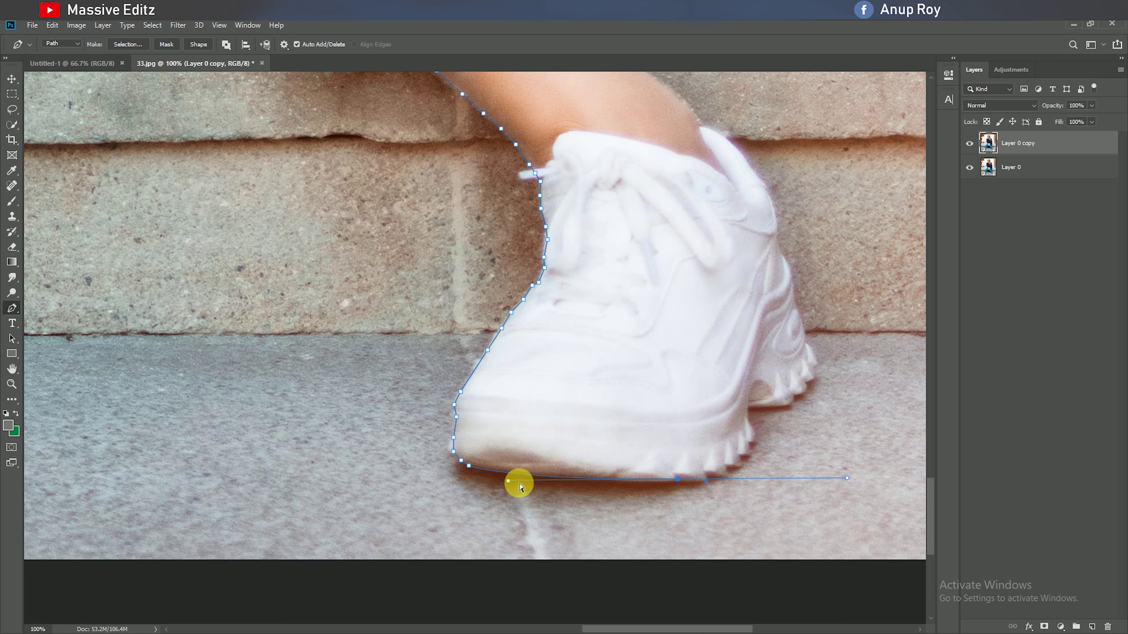
Trace the path along the shoe's bottom and up its heel edge.
click(490, 469)
click(578, 480)
click(657, 481)
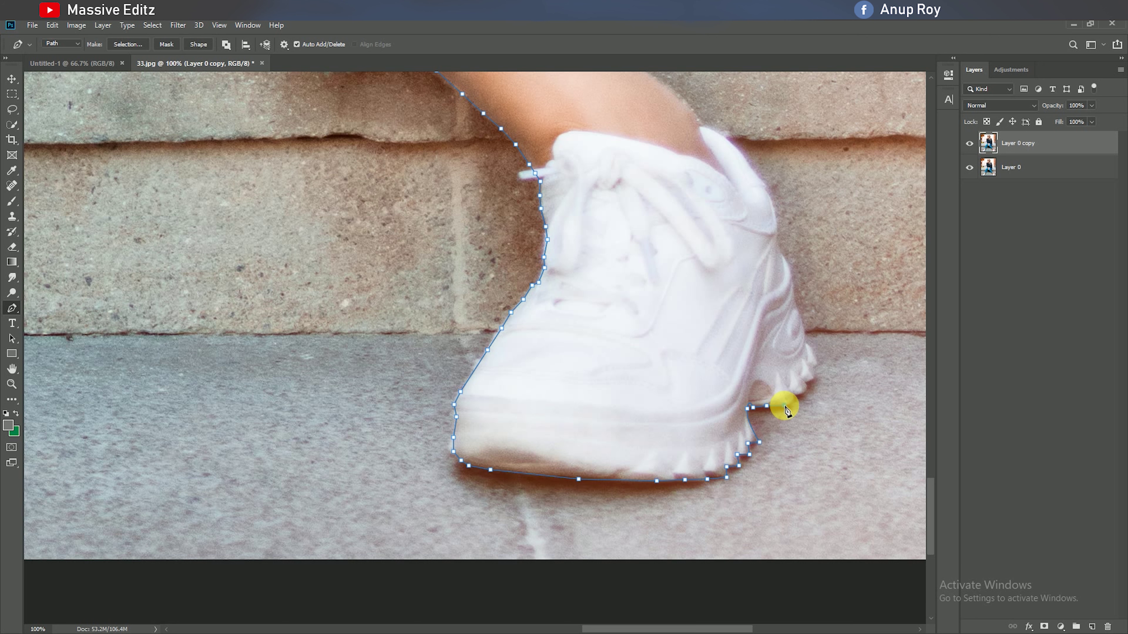
click(818, 361)
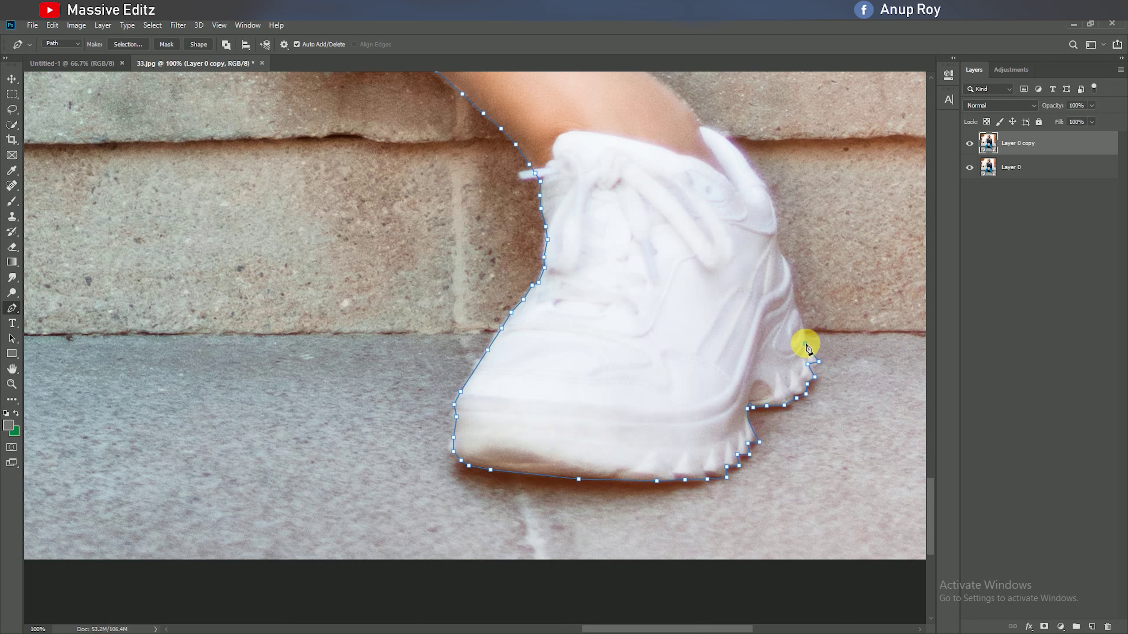
click(804, 343)
click(796, 303)
click(789, 274)
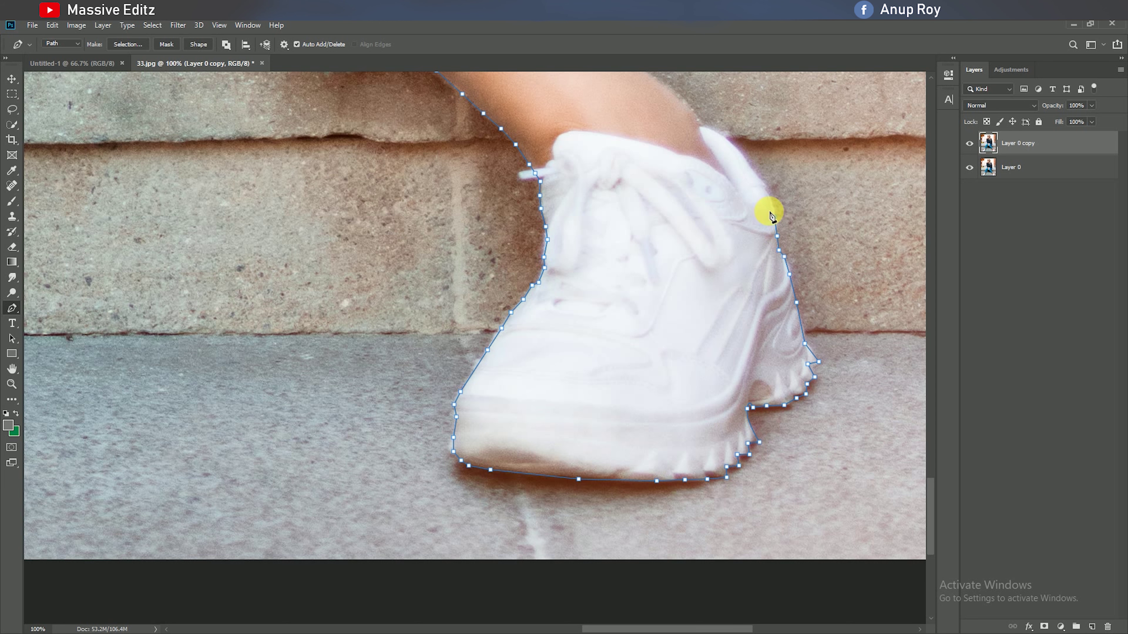
drag(707, 131, 737, 433)
Trace the path up the leg's right edge toward the jeans hem.
click(732, 405)
click(711, 386)
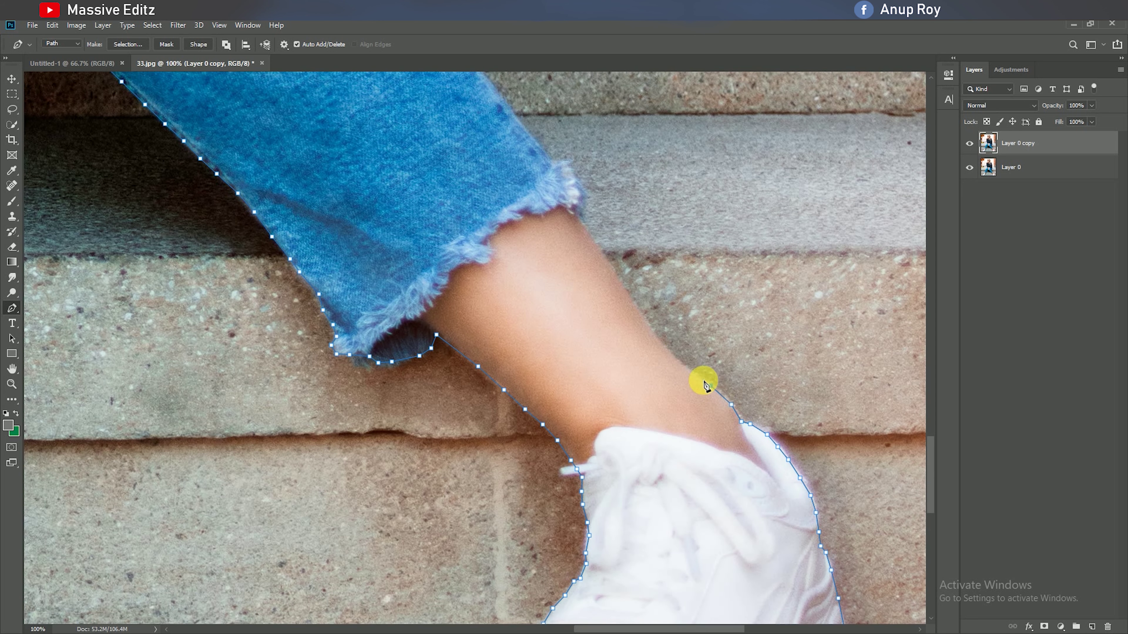
click(678, 362)
click(653, 331)
click(642, 310)
click(630, 293)
click(606, 258)
click(584, 226)
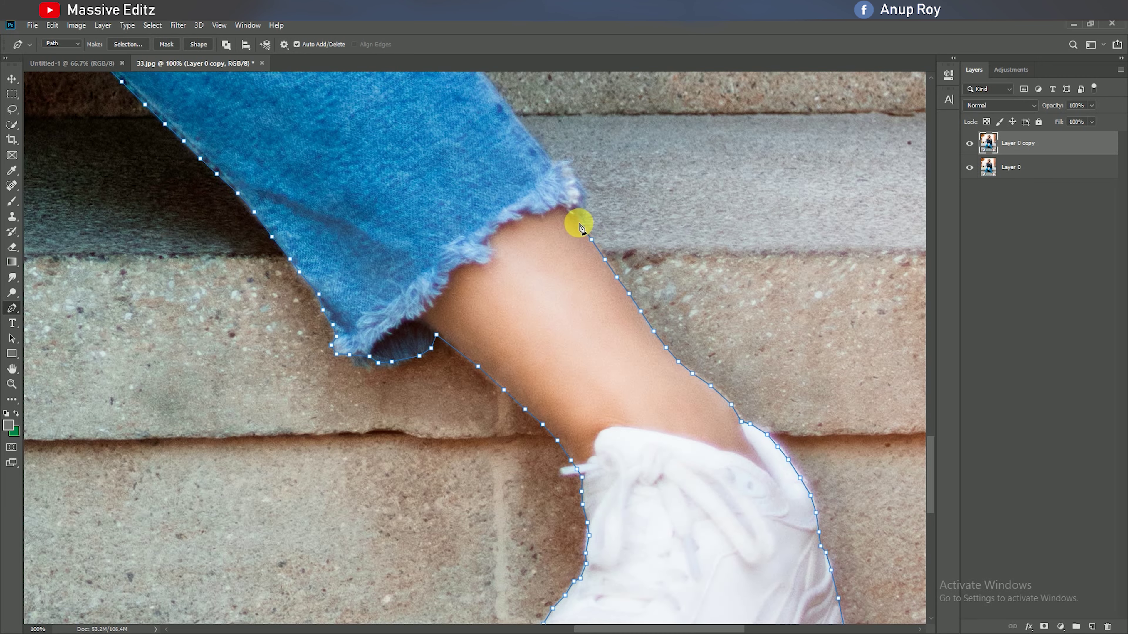
drag(707, 273, 688, 368)
Continue the path from the jeans hem up the jeans' right edge to the upper thigh.
click(558, 308)
click(553, 270)
click(527, 252)
click(502, 219)
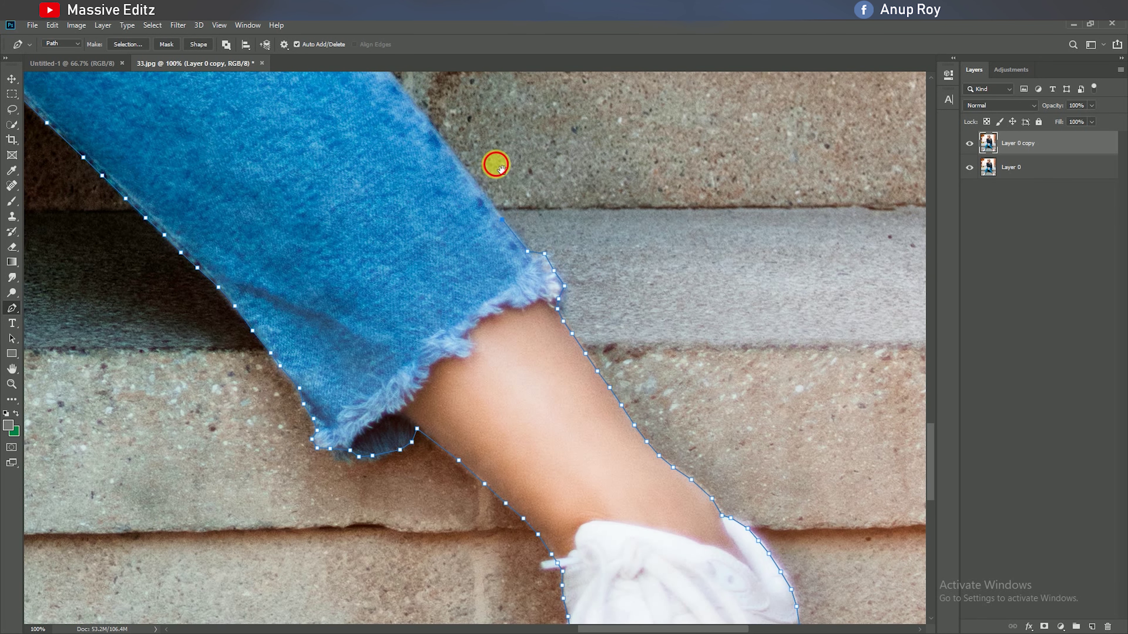
drag(496, 165, 621, 388)
click(583, 383)
click(541, 327)
click(504, 283)
click(478, 255)
click(451, 225)
click(419, 194)
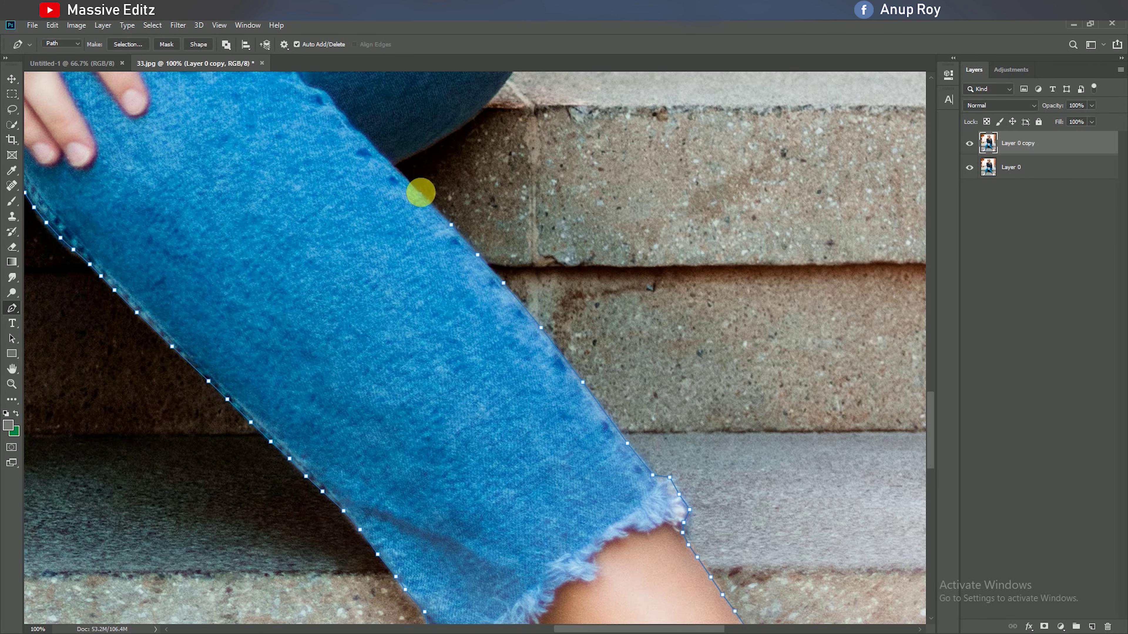
click(393, 168)
drag(503, 132, 390, 262)
Run the path along the step's top edge and below the photo's bottom corners.
click(307, 284)
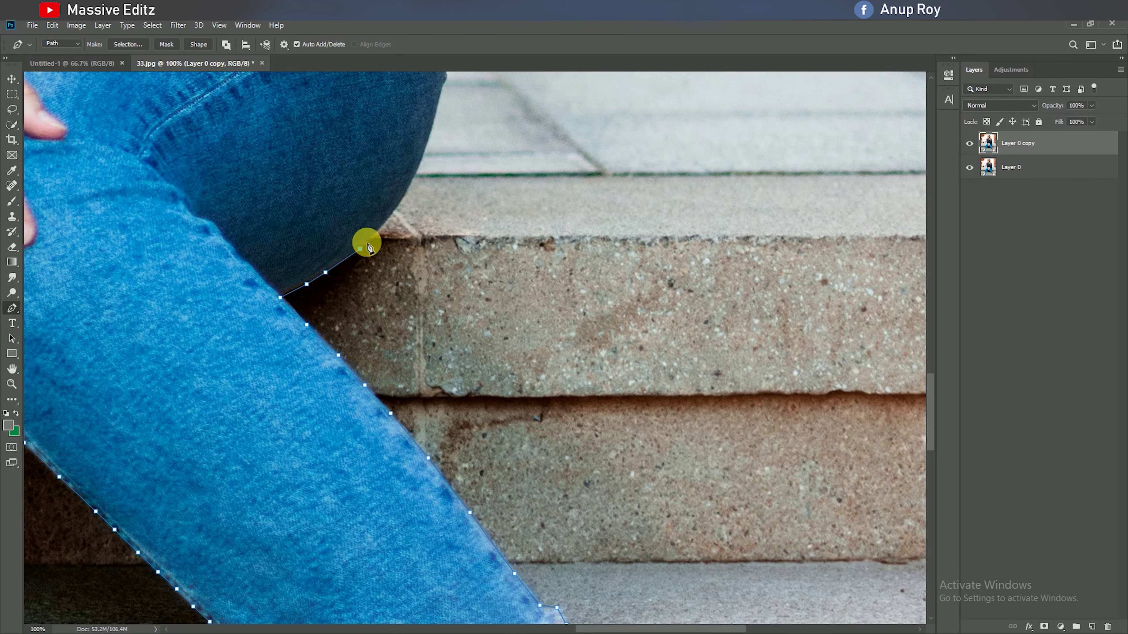
click(325, 272)
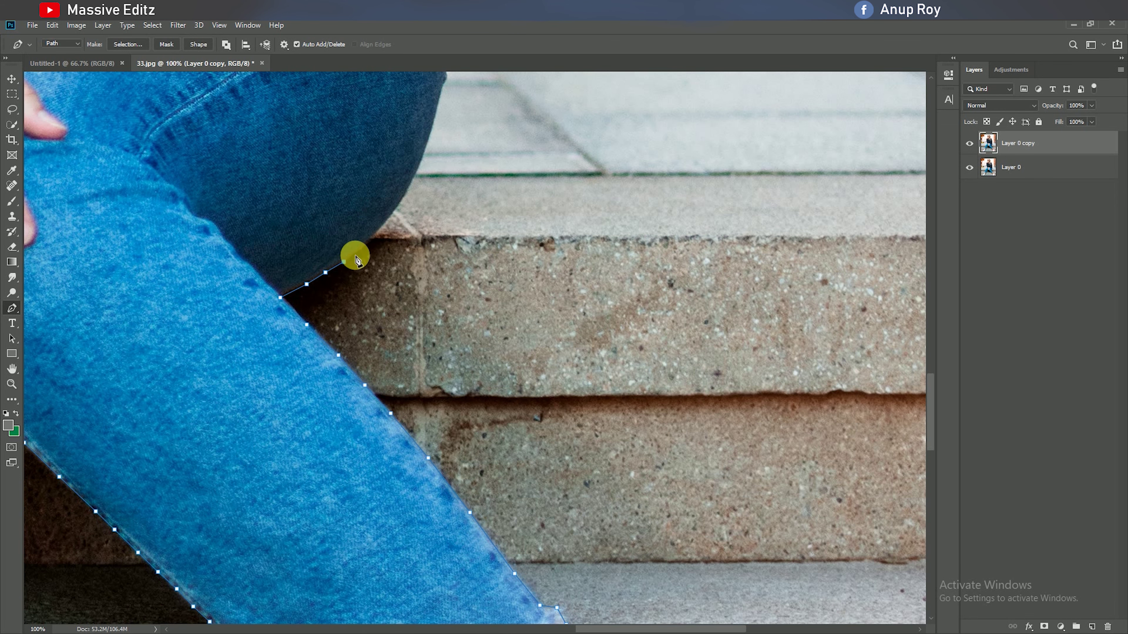
click(371, 239)
key(ctrl+minus)
click(820, 275)
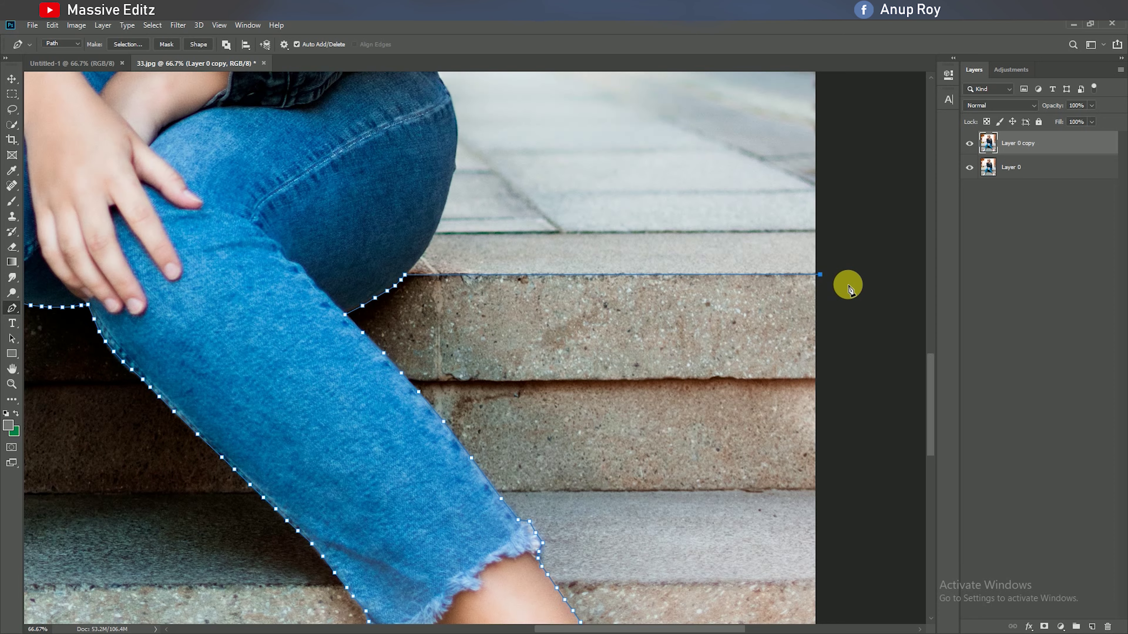
key(ctrl+minus)
key(ctrl+minus)
key(ctrl+minus)
key(ctrl+minus)
click(711, 602)
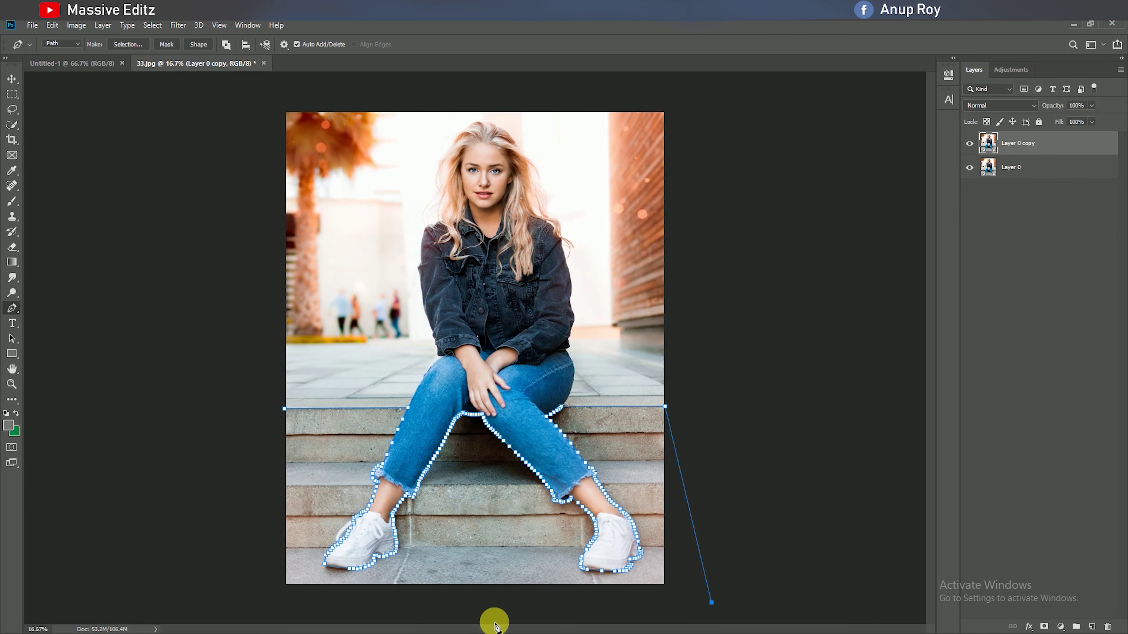
click(260, 598)
Close the path, convert it into a selection, and hide Layer 0.
click(285, 408)
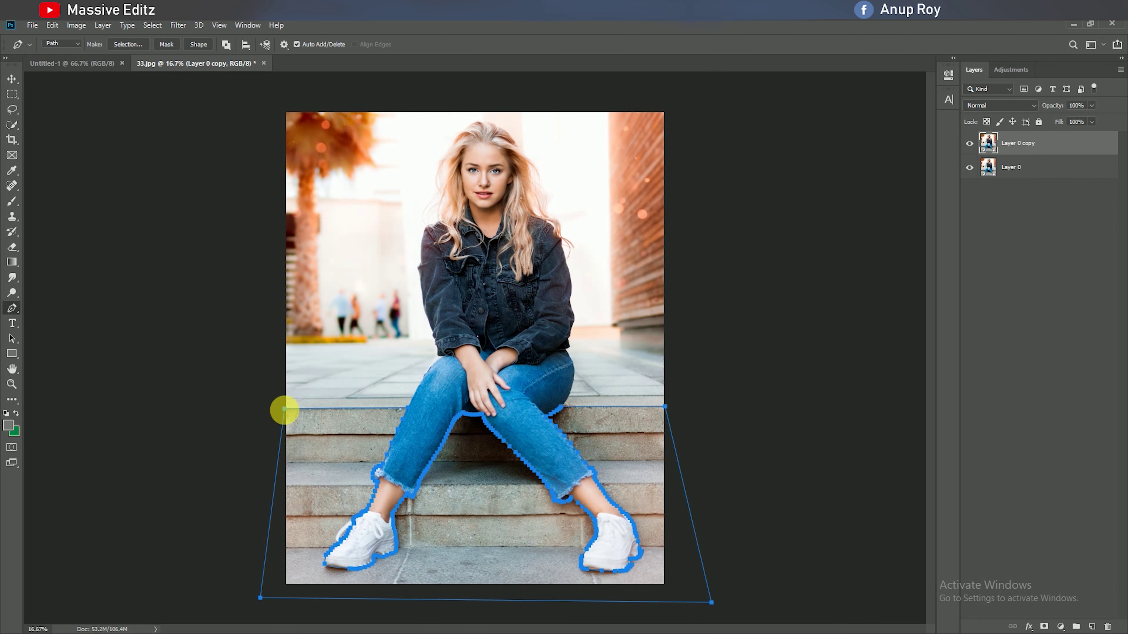
right_click(329, 447)
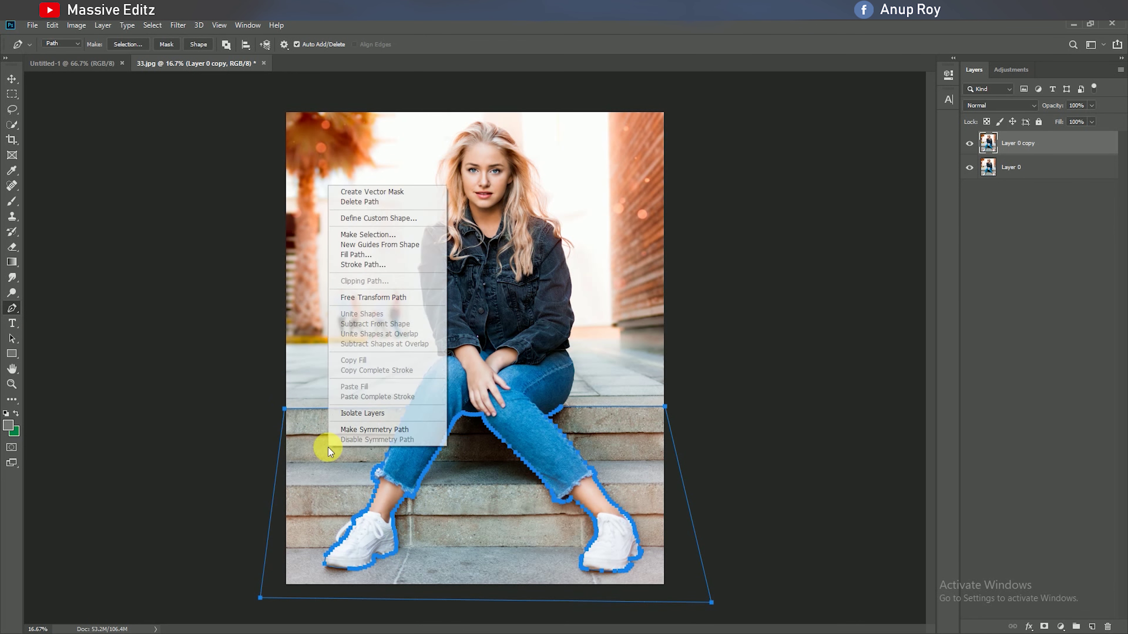
click(371, 235)
click(622, 180)
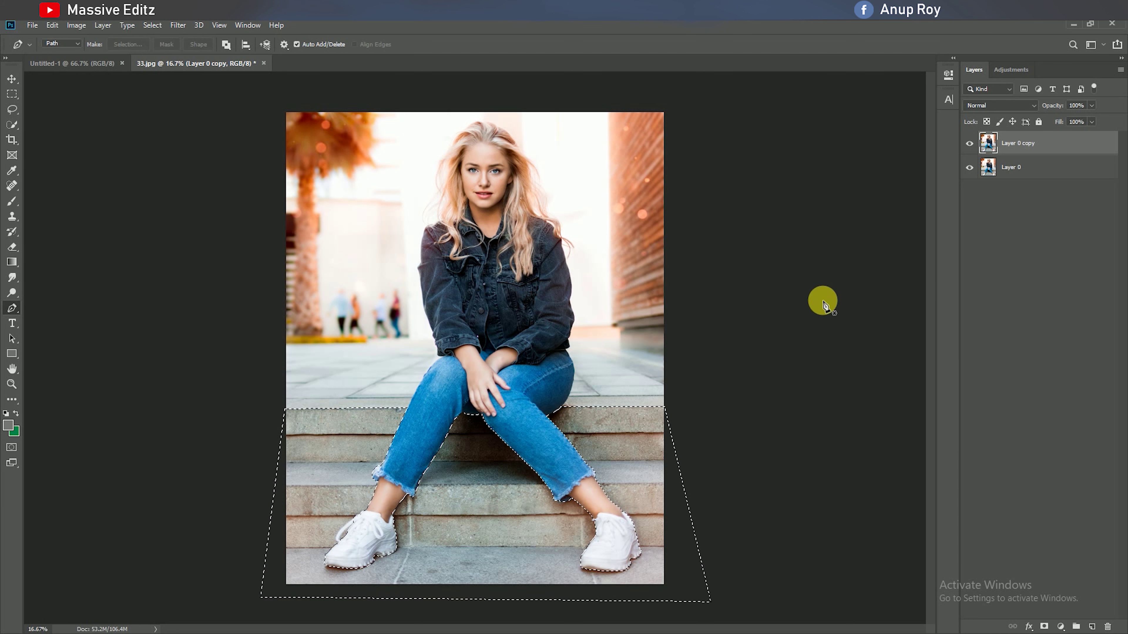
click(969, 168)
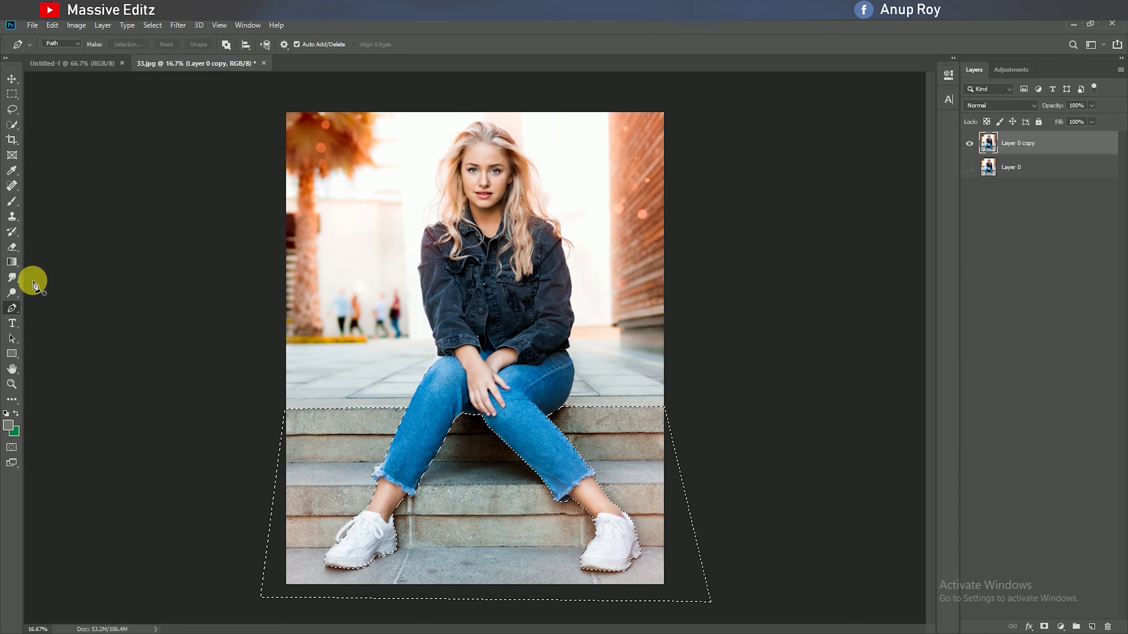
click(12, 247)
Erase the selected steps with a large ~354 px eraser, then deselect.
click(53, 44)
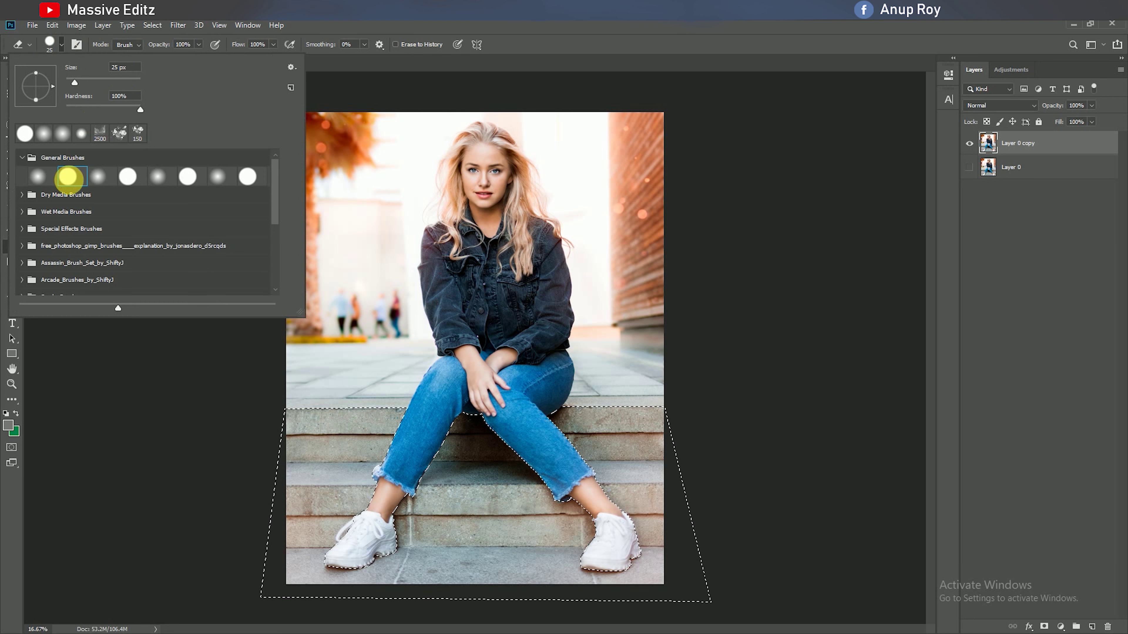
drag(74, 82, 95, 83)
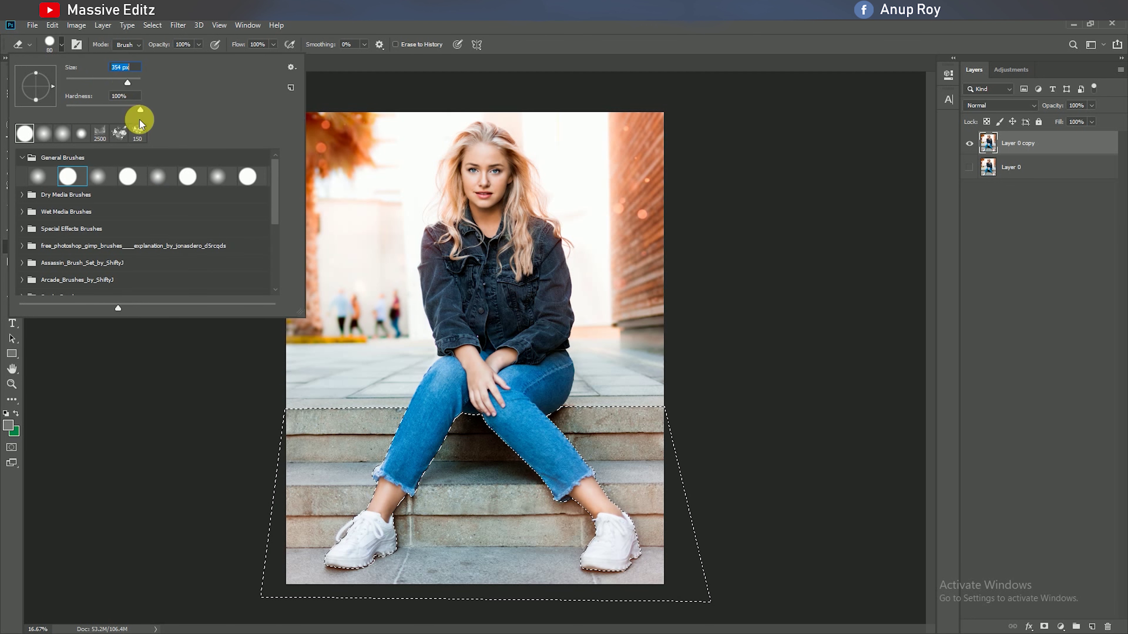
click(405, 461)
mouse_move(406, 461)
mouse_down()
mouse_move(330, 498)
mouse_move(695, 448)
mouse_move(780, 514)
mouse_move(826, 584)
mouse_move(418, 563)
mouse_move(702, 501)
mouse_up()
click(11, 79)
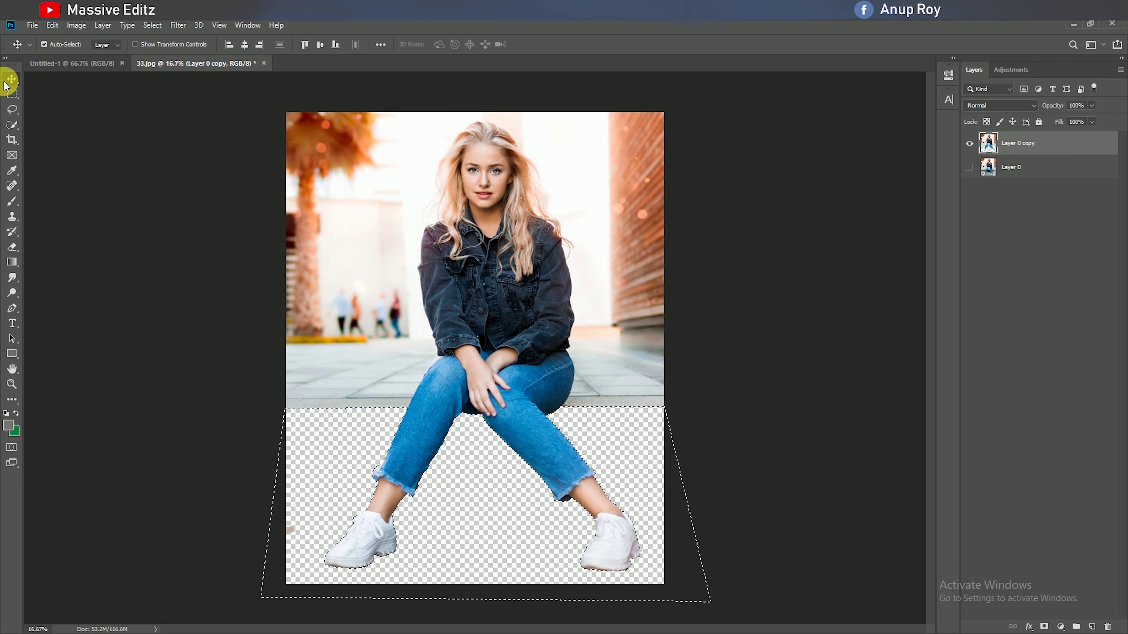
click(148, 27)
click(156, 51)
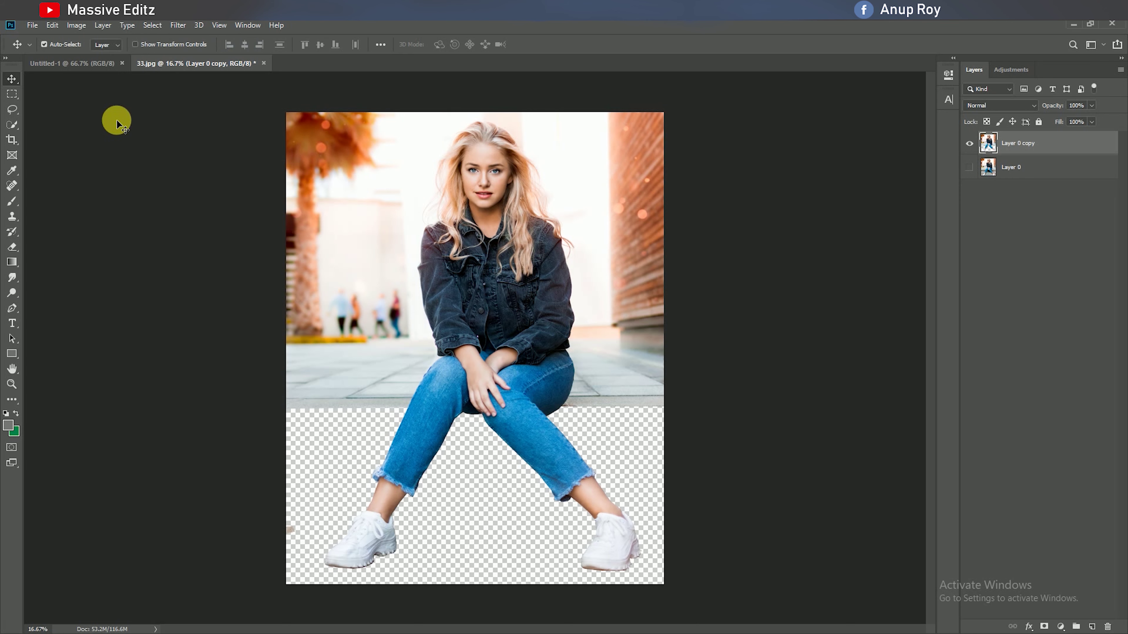
Move Layer 0 copy into Untitled-1, scaled to about 18.27% and centred on the page.
mouse_move(505, 219)
mouse_down()
mouse_move(196, 63)
mouse_move(76, 68)
mouse_move(476, 259)
mouse_move(488, 290)
mouse_up()
key(ctrl+t)
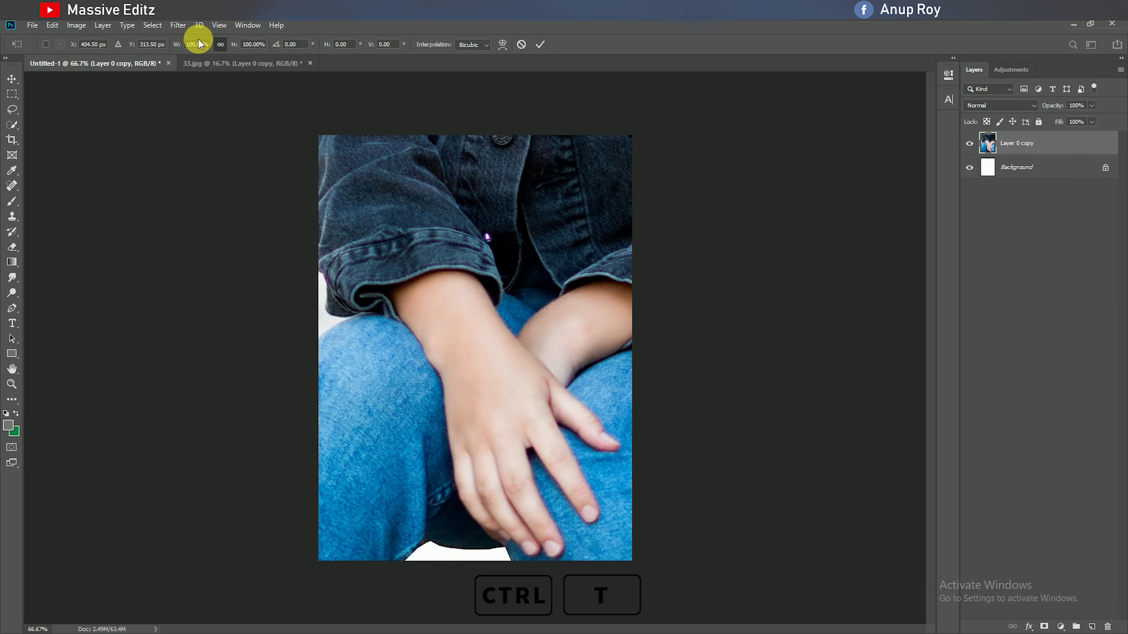
drag(236, 50, 187, 46)
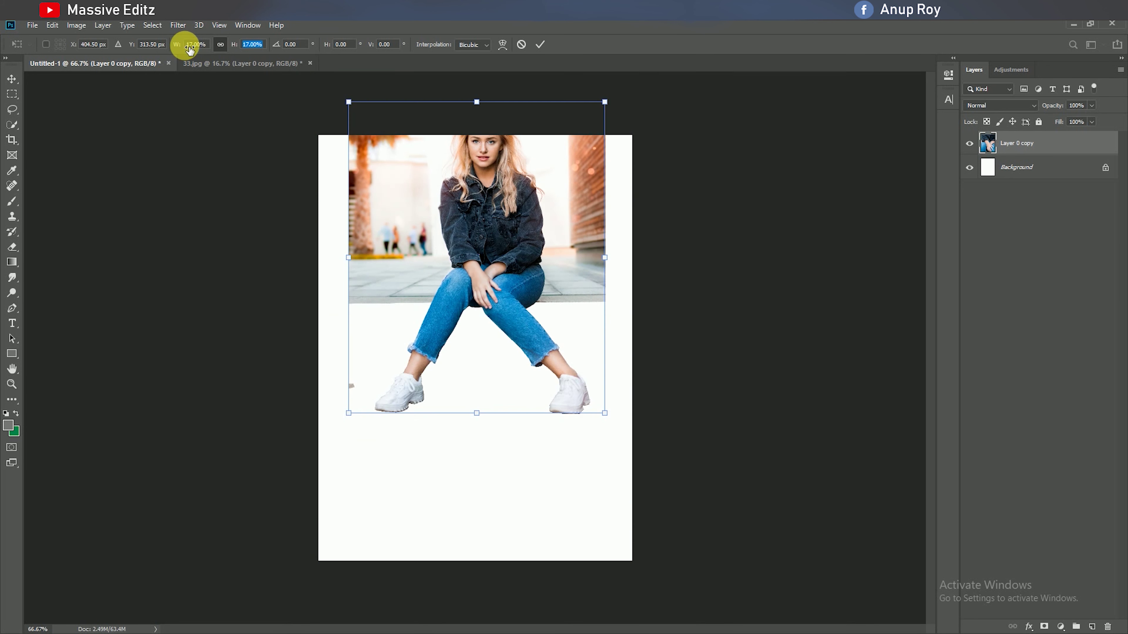
drag(478, 231, 485, 370)
click(220, 44)
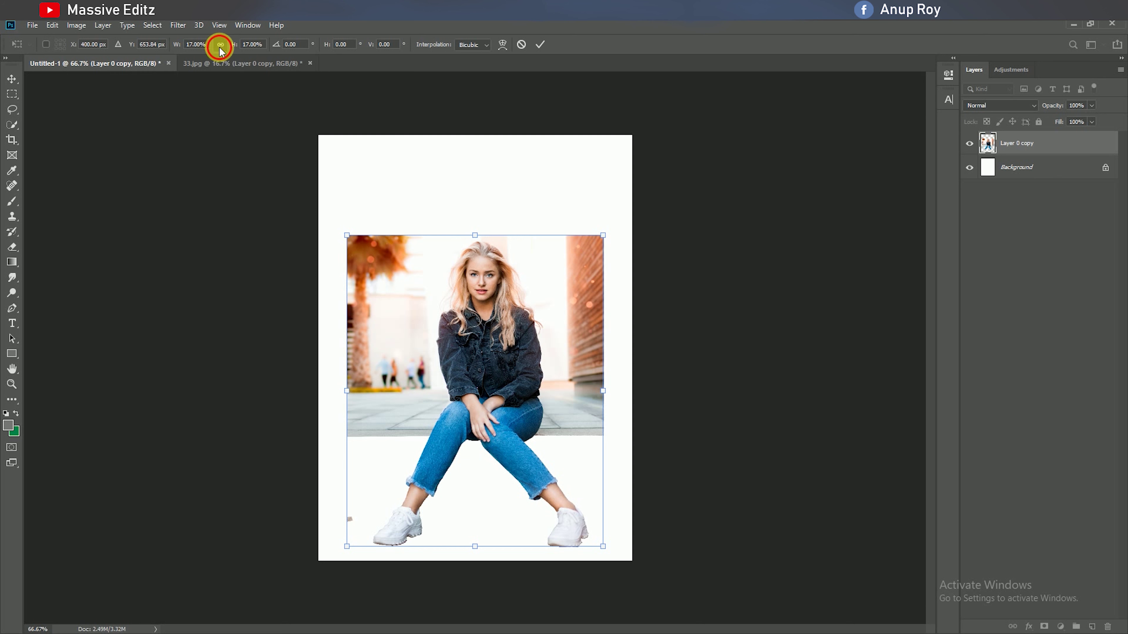
drag(474, 235, 473, 224)
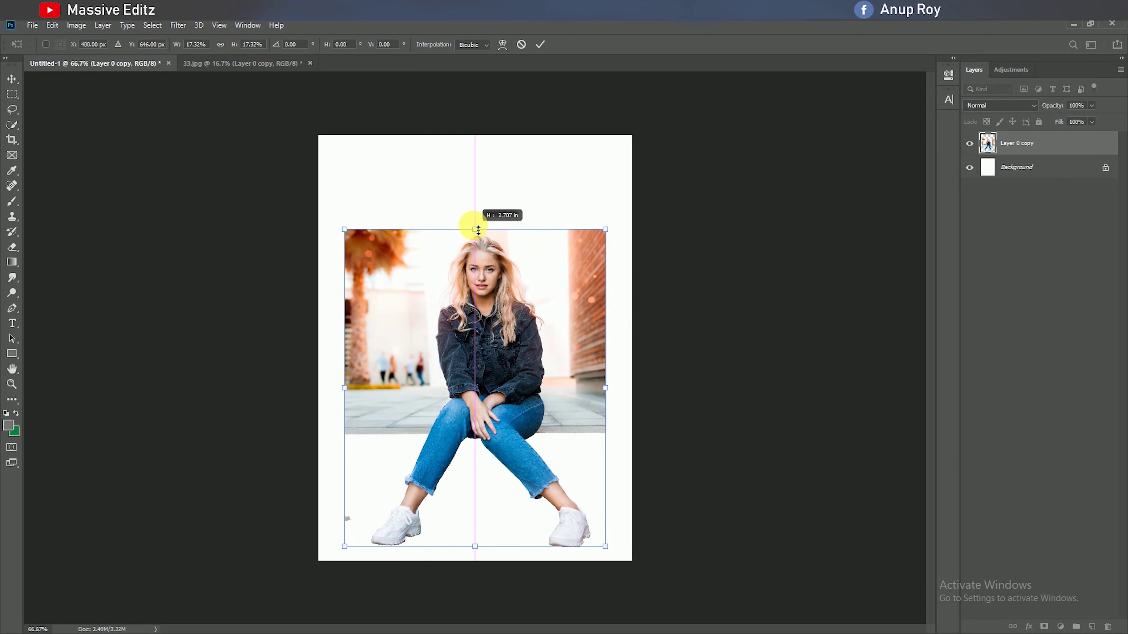
drag(496, 321, 497, 316)
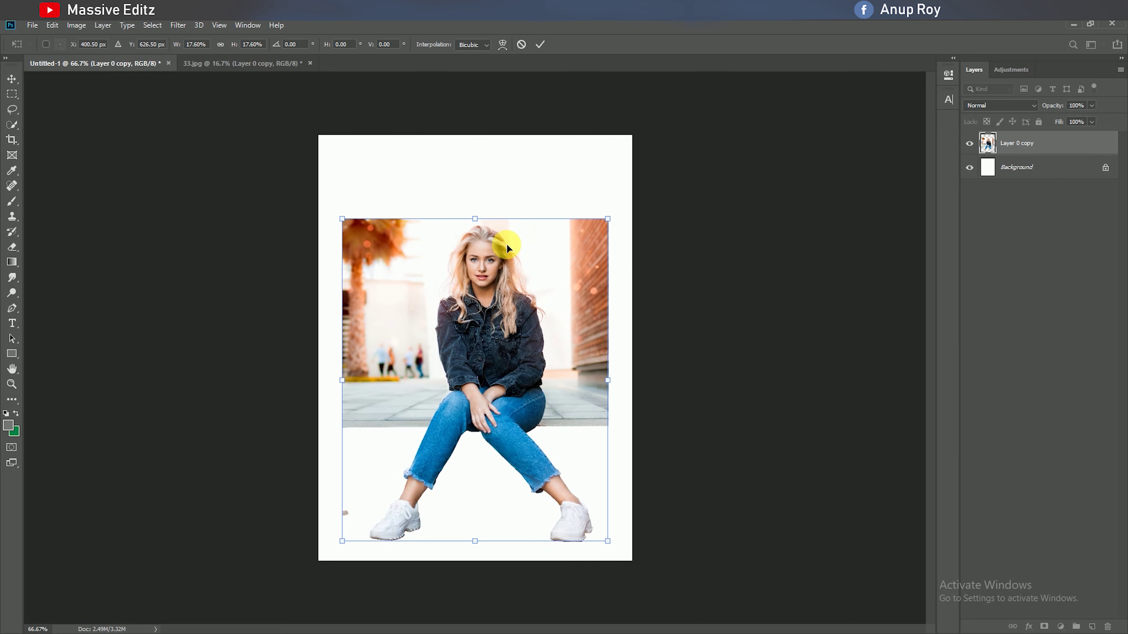
drag(478, 223, 476, 207)
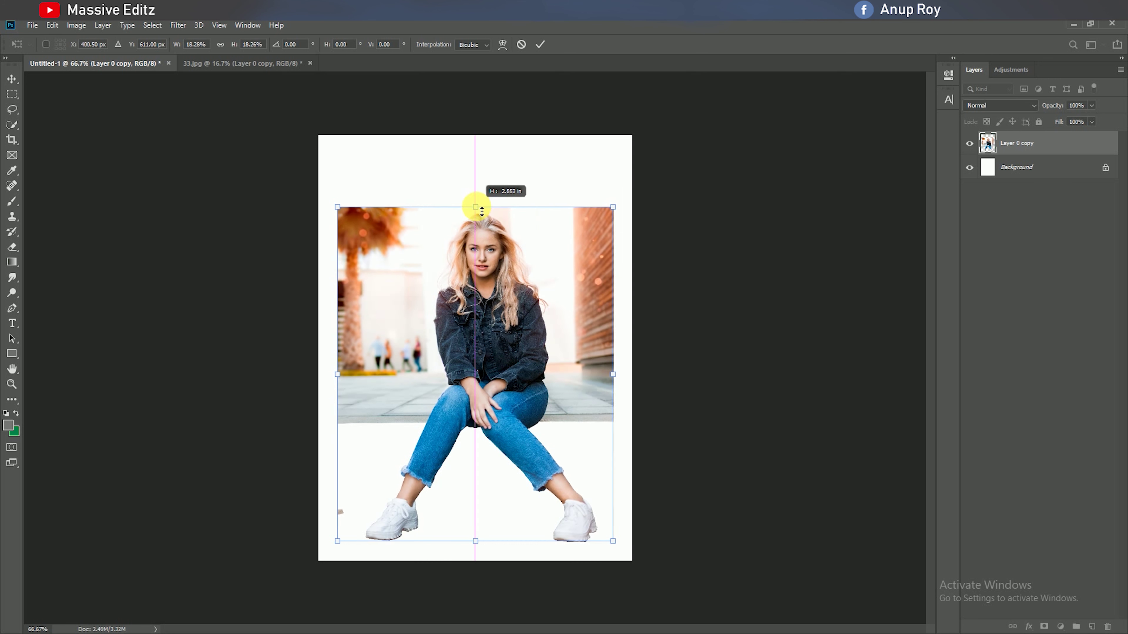
click(539, 44)
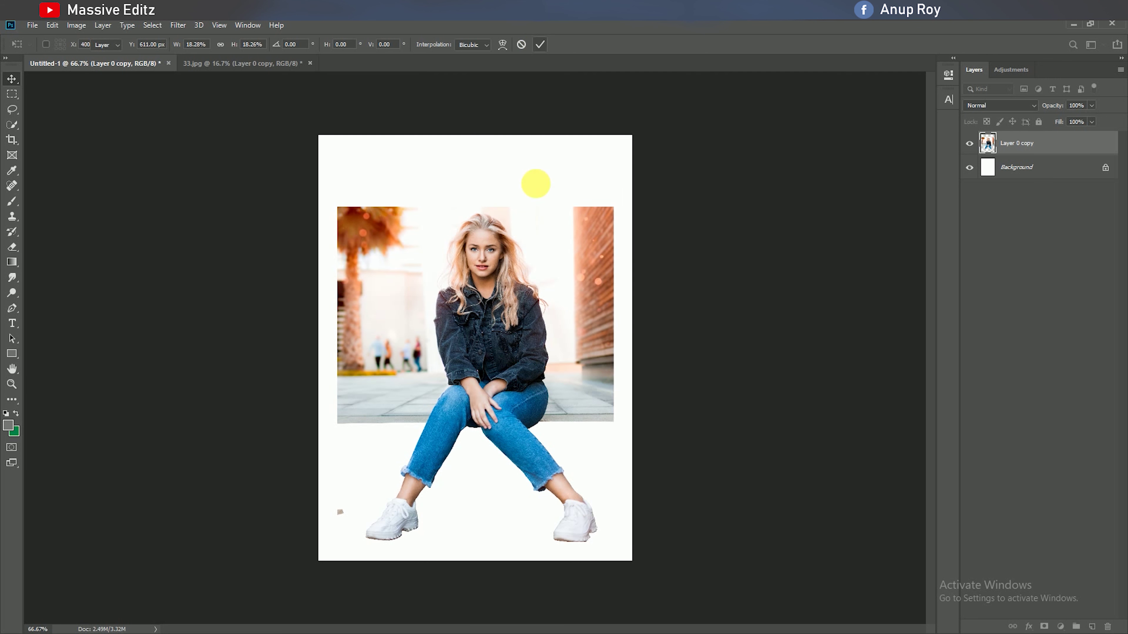
Erase the stray speck left on the page.
click(473, 280)
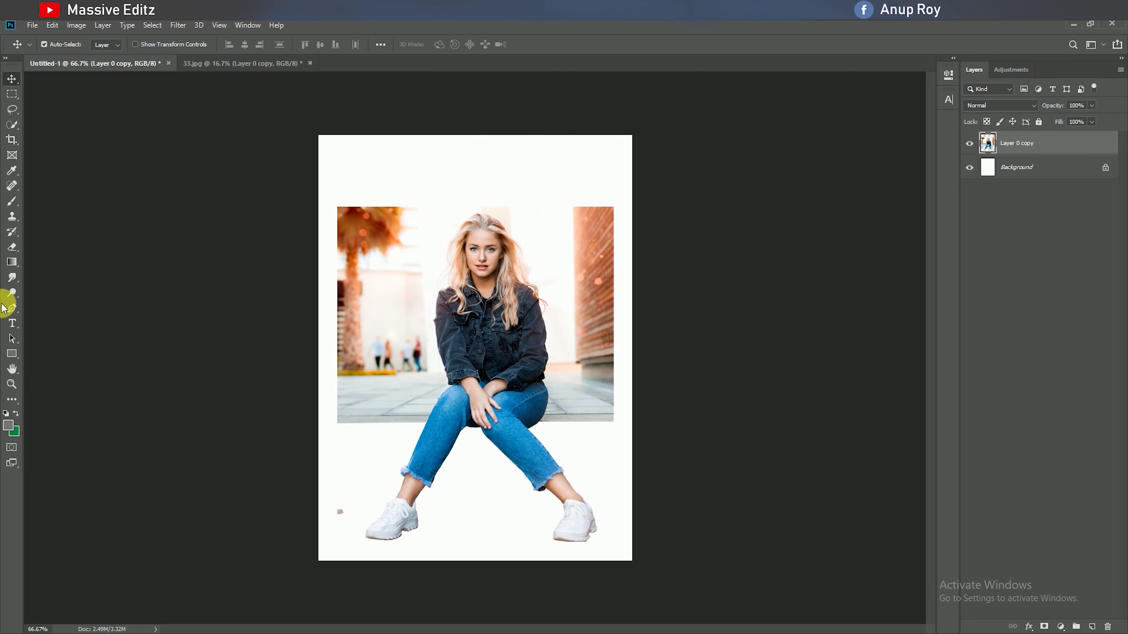
click(12, 247)
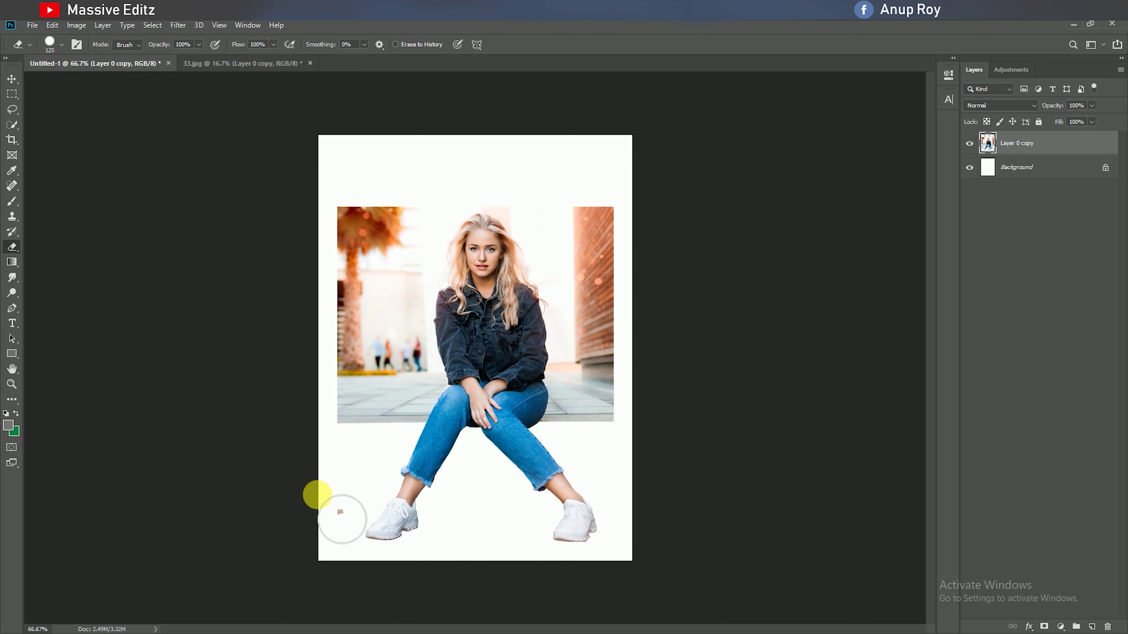
click(12, 79)
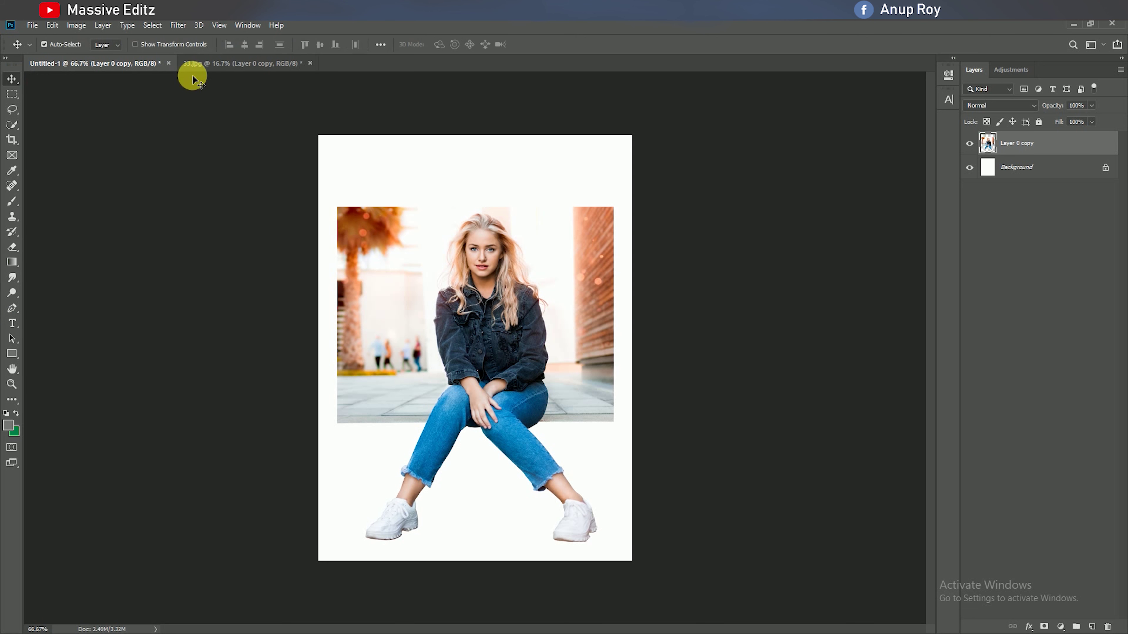
click(32, 25)
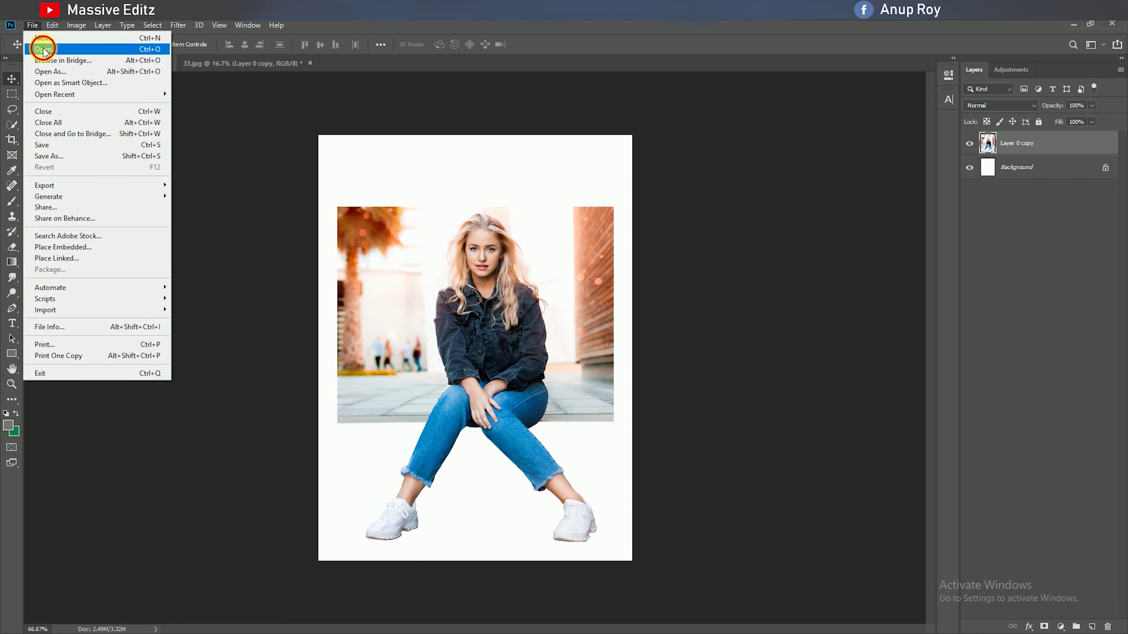
Open the Instagram-selfie-template.jpg file.
click(43, 50)
click(259, 119)
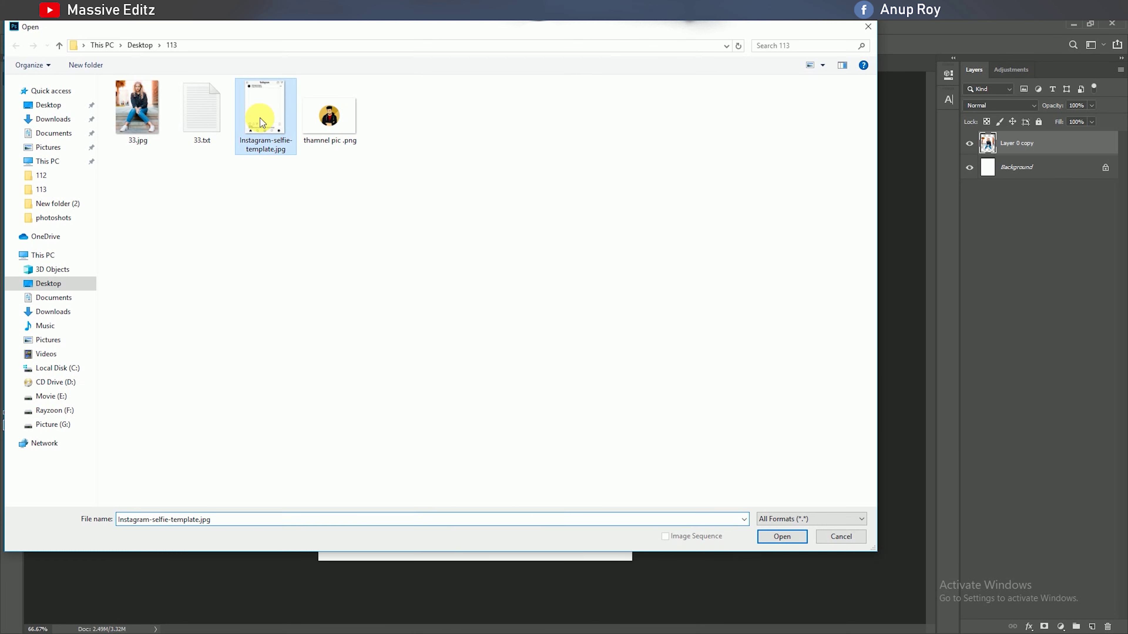
click(782, 537)
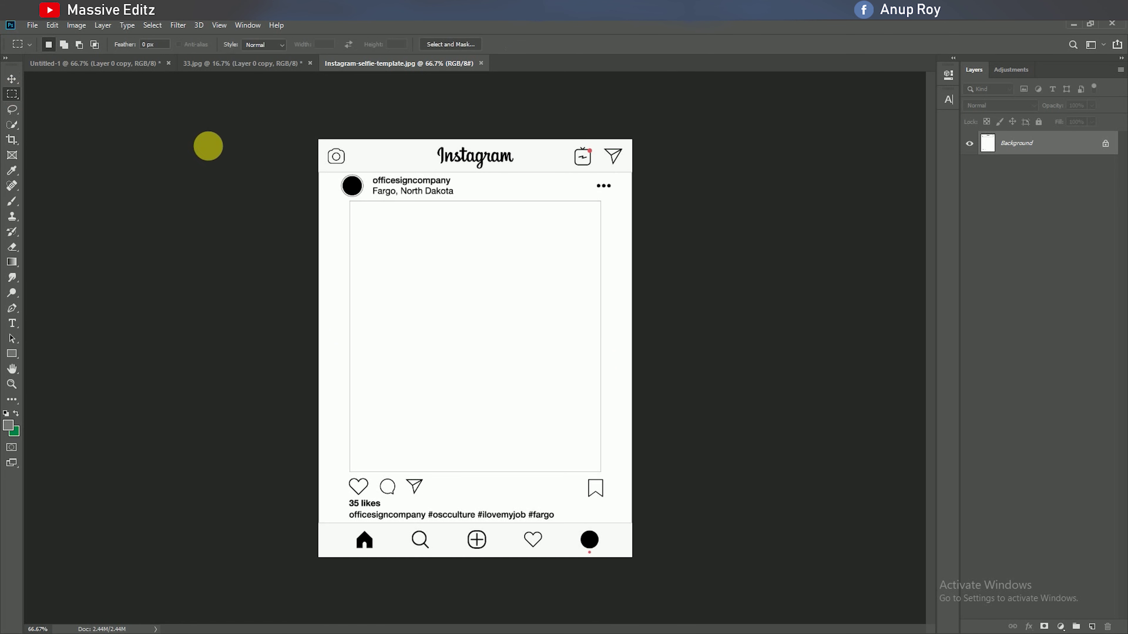
Unlock the Background as Layer 0, duplicate it to Layer 0 copy, and marquee the header strip.
key(m)
click(302, 129)
key(ctrl+j)
click(533, 250)
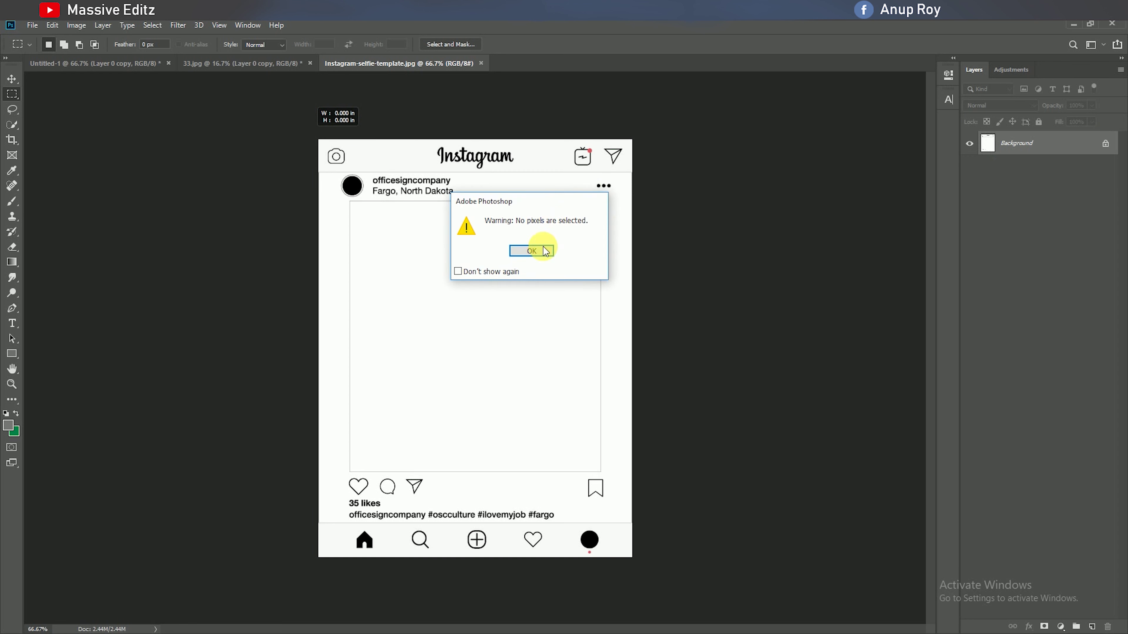
click(1106, 144)
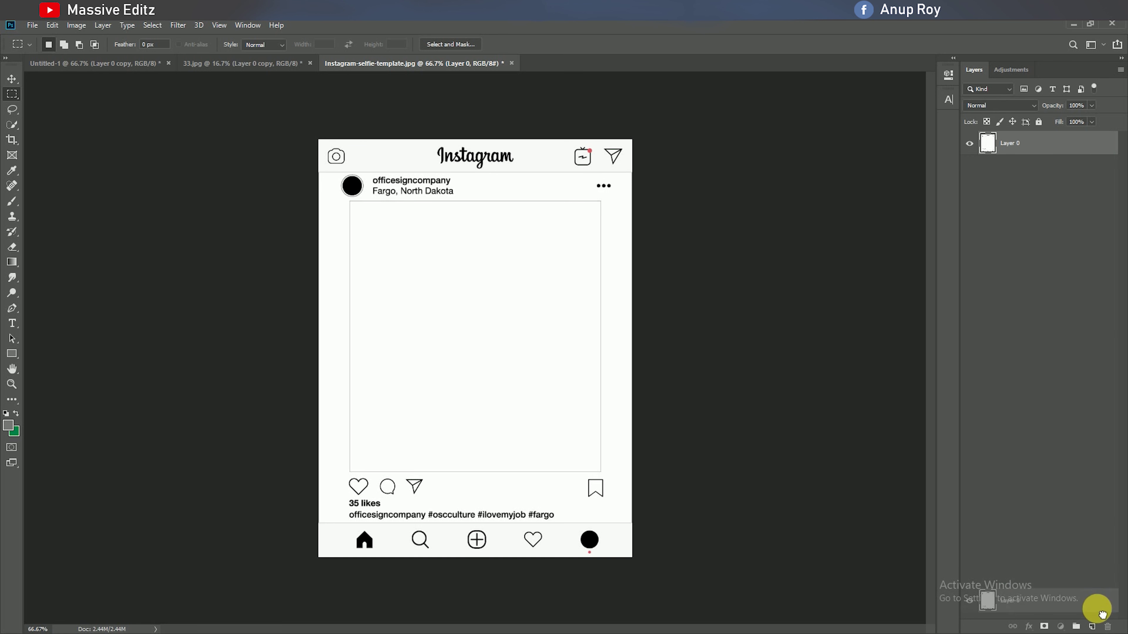
drag(1066, 145, 1091, 626)
drag(318, 139, 644, 175)
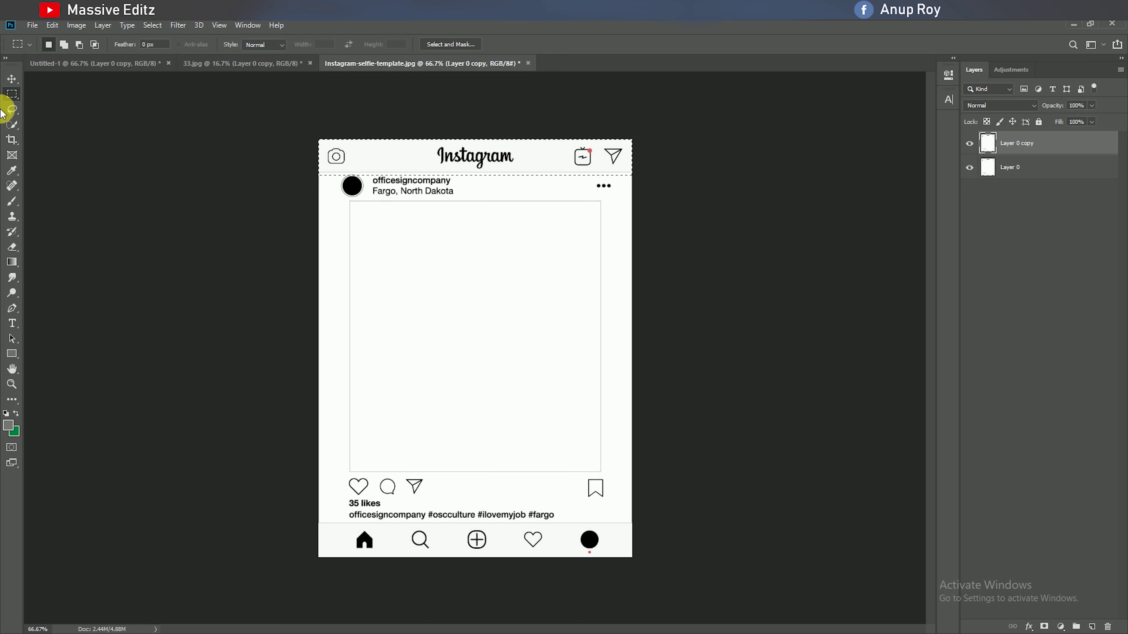
Drag the header strip into Untitled-1 as Layer 1 and nudge it flush with the top edges.
click(12, 79)
mouse_move(399, 160)
mouse_down()
mouse_move(219, 73)
mouse_move(477, 160)
mouse_up()
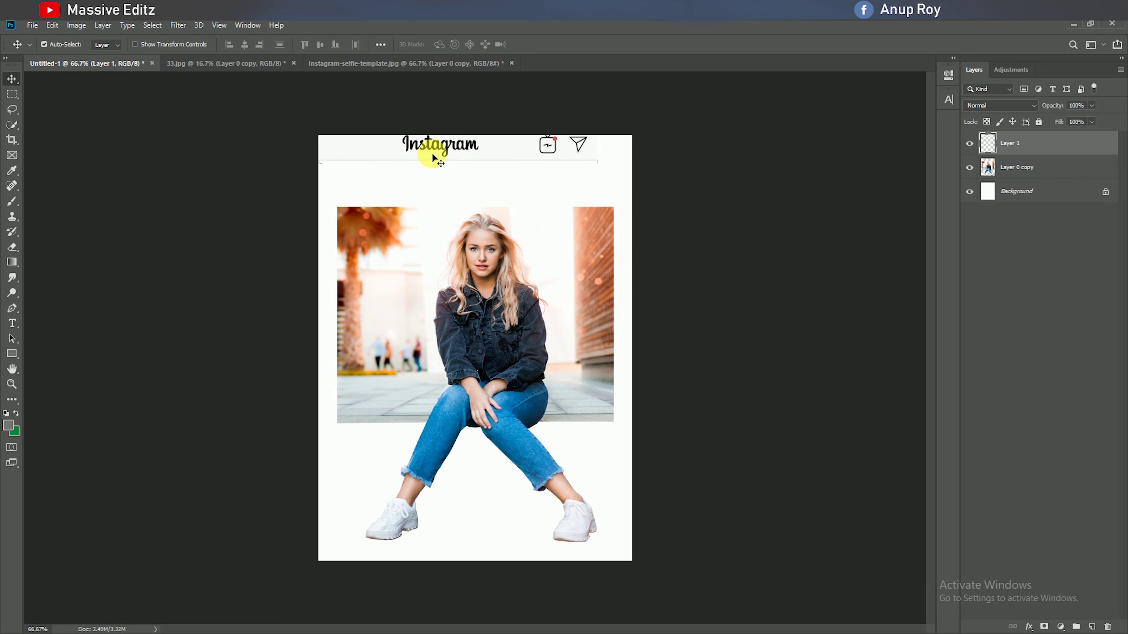
drag(478, 161, 474, 178)
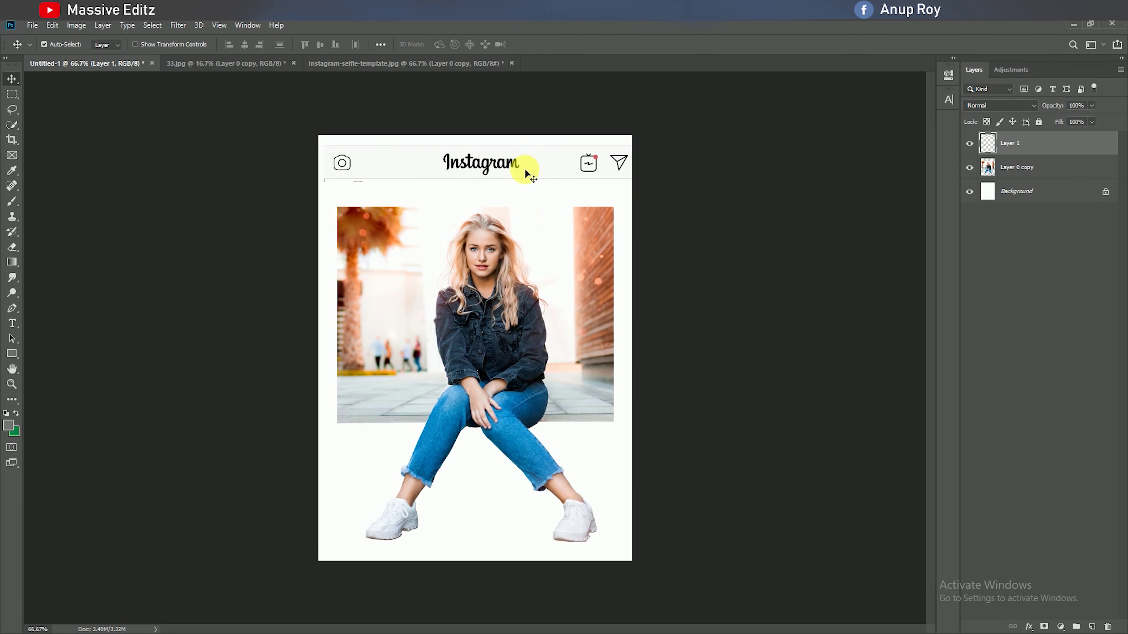
key(Left)
key(Left)
key(Left)
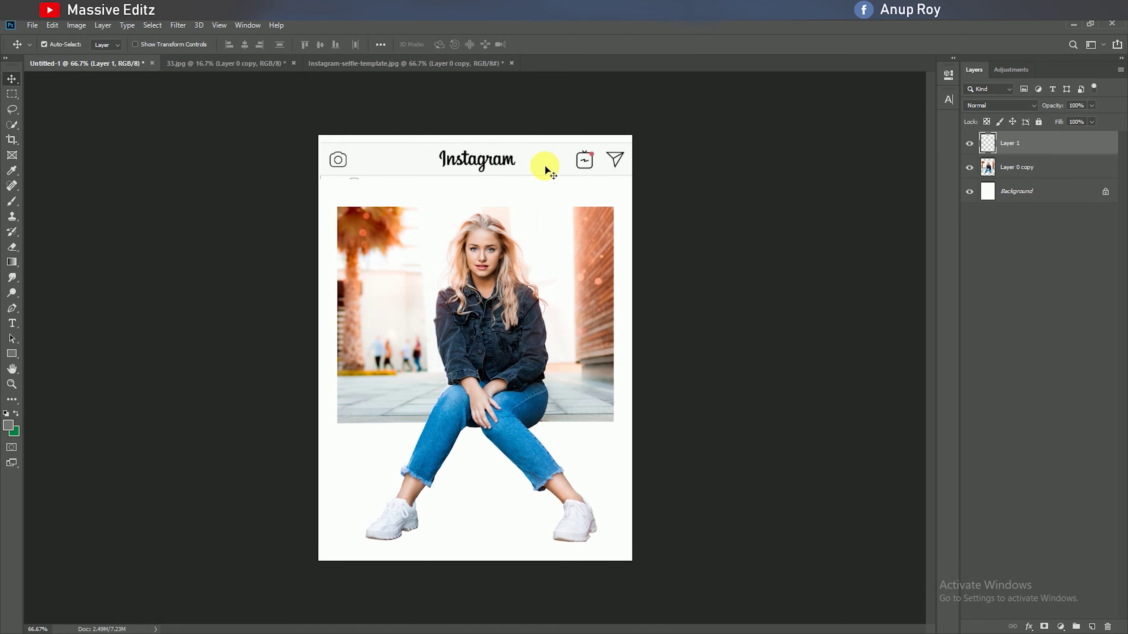
key(Up)
key(Up)
key(Up)
key(Up)
key(Up)
key(Up)
key(Up)
key(Up)
key(Up)
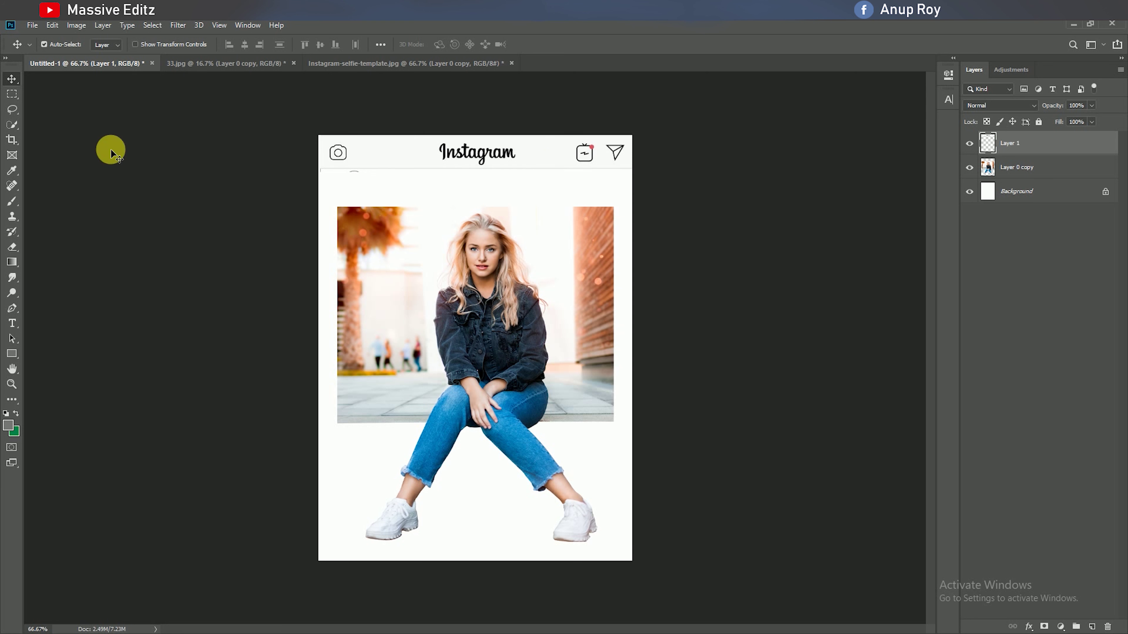
click(12, 246)
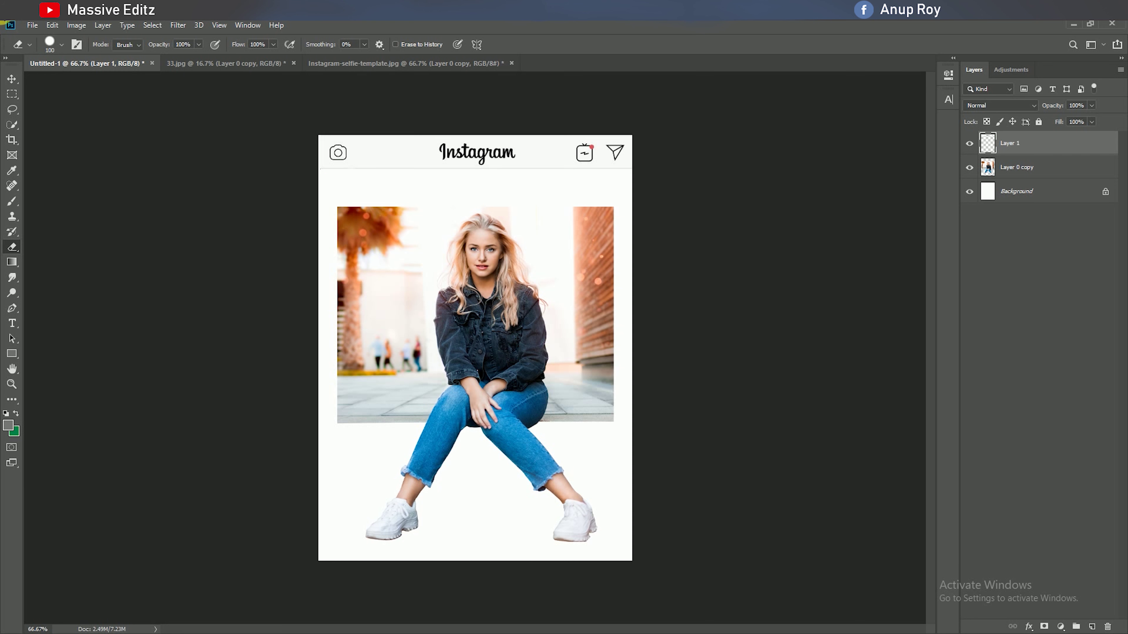
click(12, 79)
key(Left)
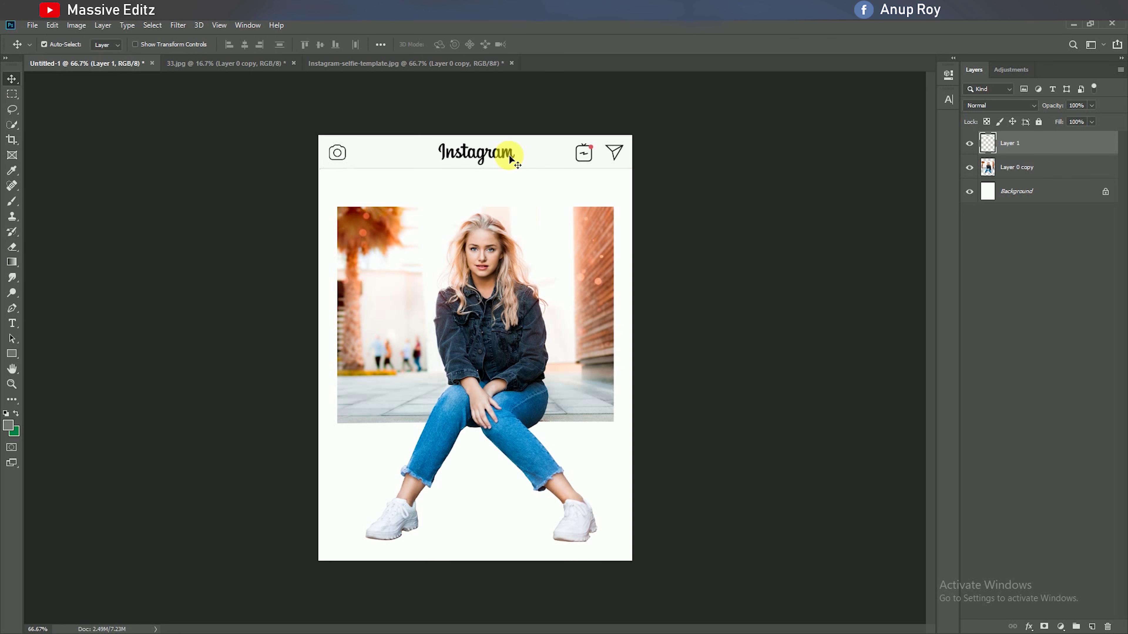
Close 33.jpg and marquee the template's heart, comment, share and bookmark icon row.
click(382, 64)
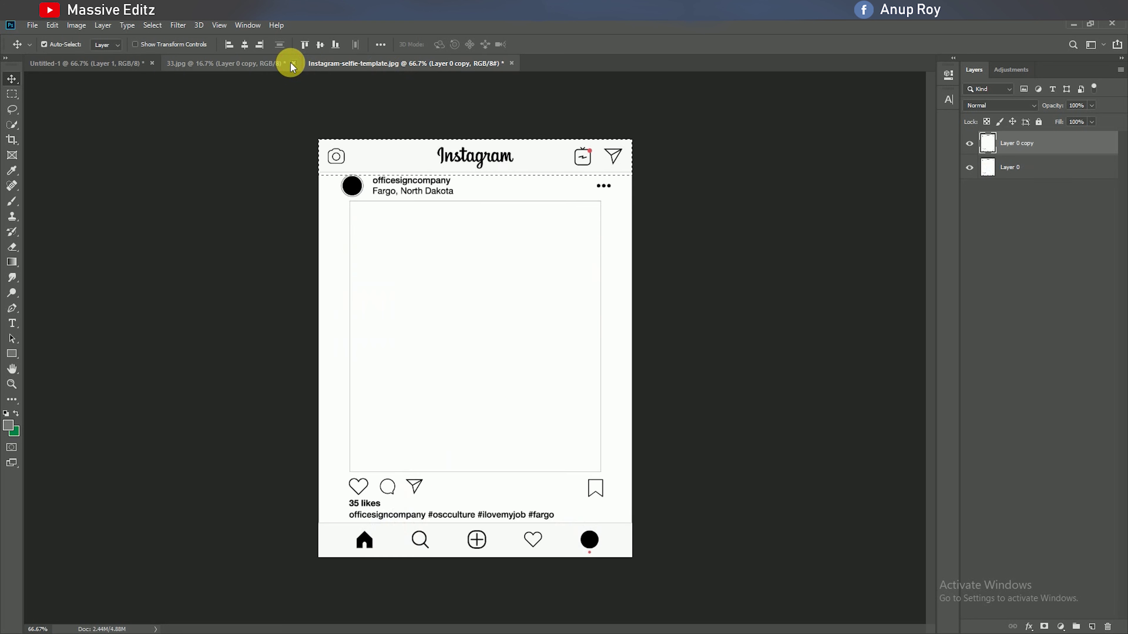
click(293, 64)
click(556, 251)
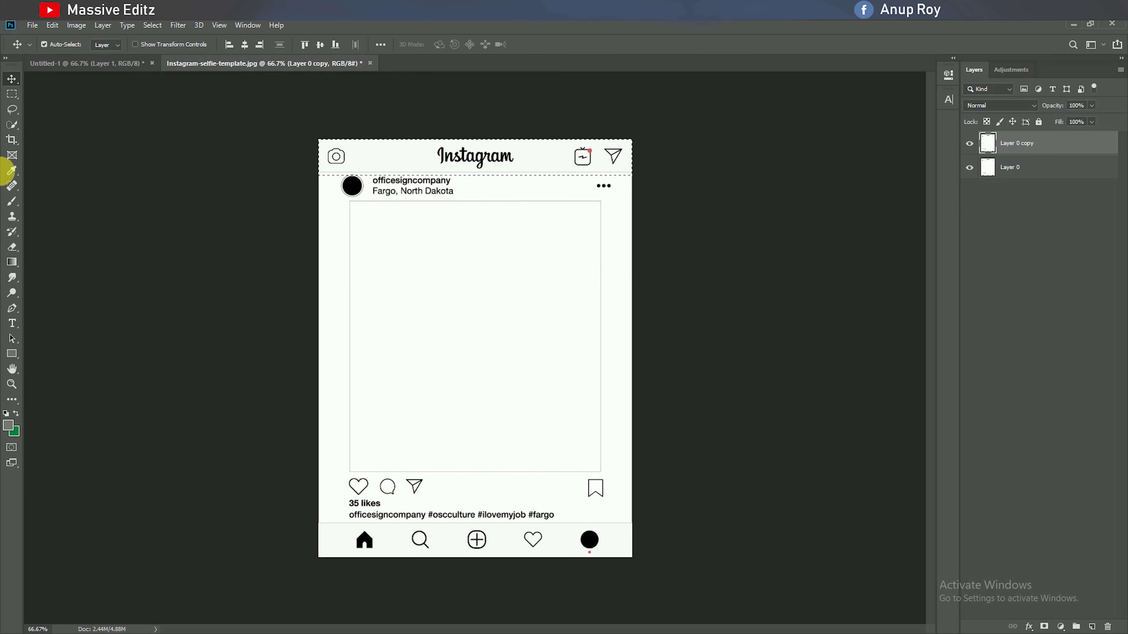
click(11, 94)
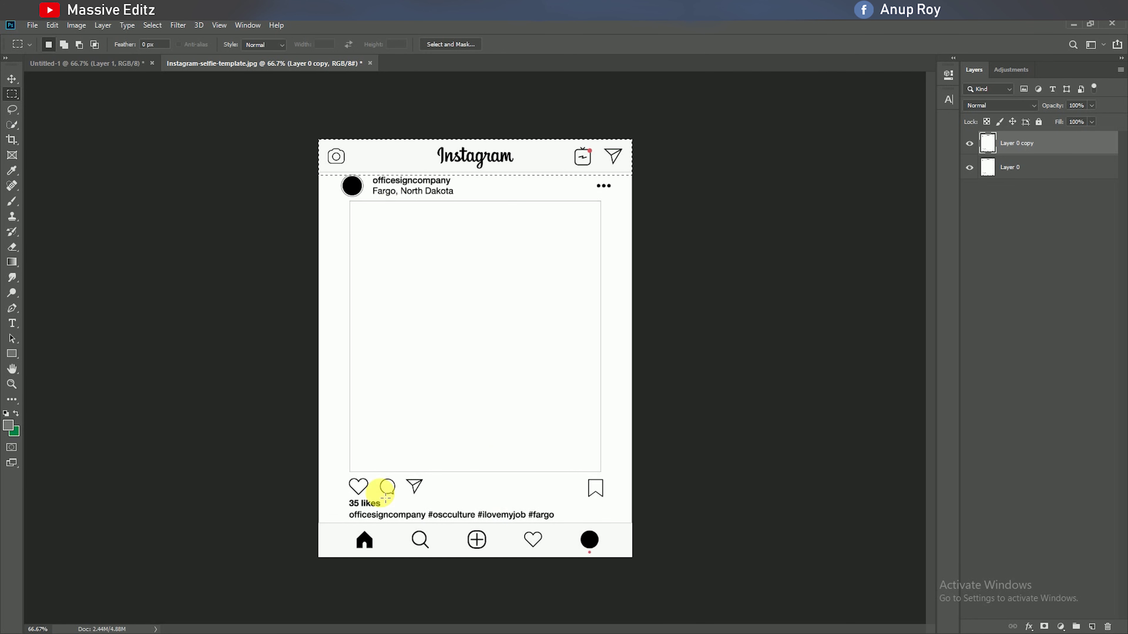
click(318, 474)
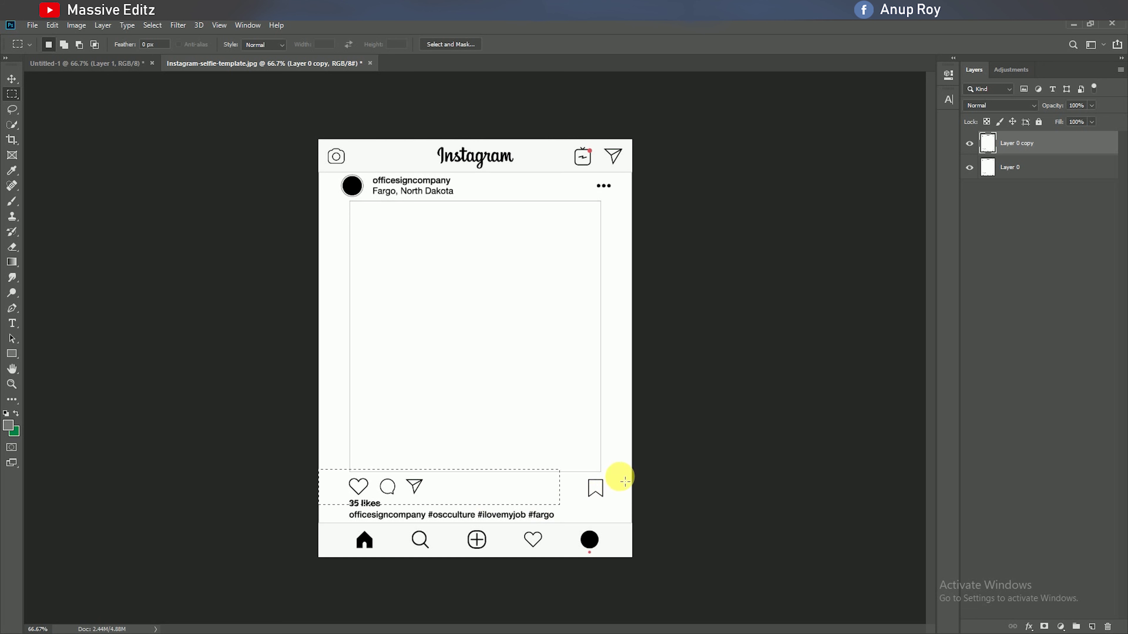
drag(620, 476, 439, 506)
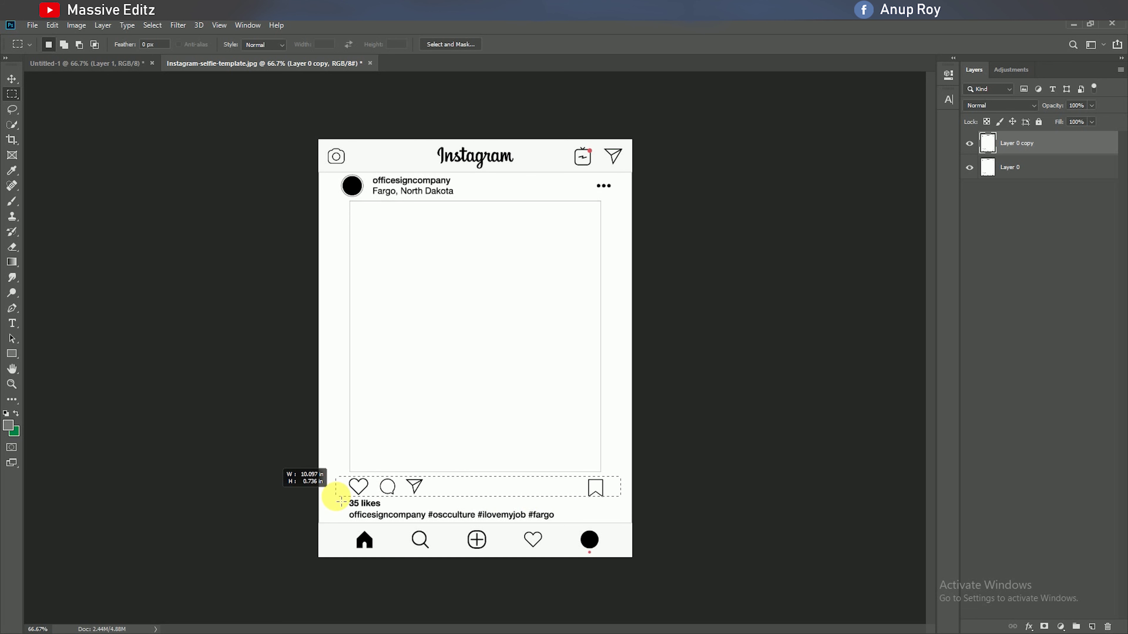
mouse_move(355, 503)
mouse_down()
mouse_move(336, 497)
mouse_move(185, 71)
mouse_move(388, 446)
mouse_up()
Place the icon row in Untitled-1 as Layer 2 below the photo, slightly enlarged, with Layer 0 copy on top.
click(11, 79)
mouse_move(1028, 200)
mouse_down()
mouse_move(1035, 132)
mouse_move(1035, 144)
mouse_up()
drag(473, 446, 477, 457)
key(Right)
key(Right)
key(Right)
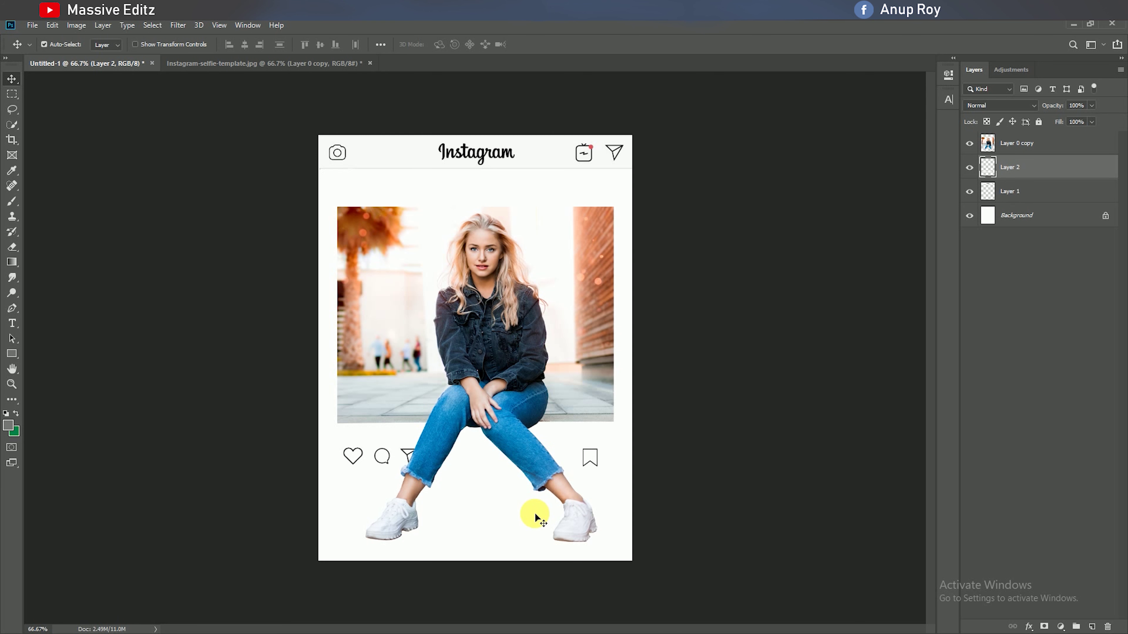
key(Right)
key(Right)
key(Right)
key(ctrl+t)
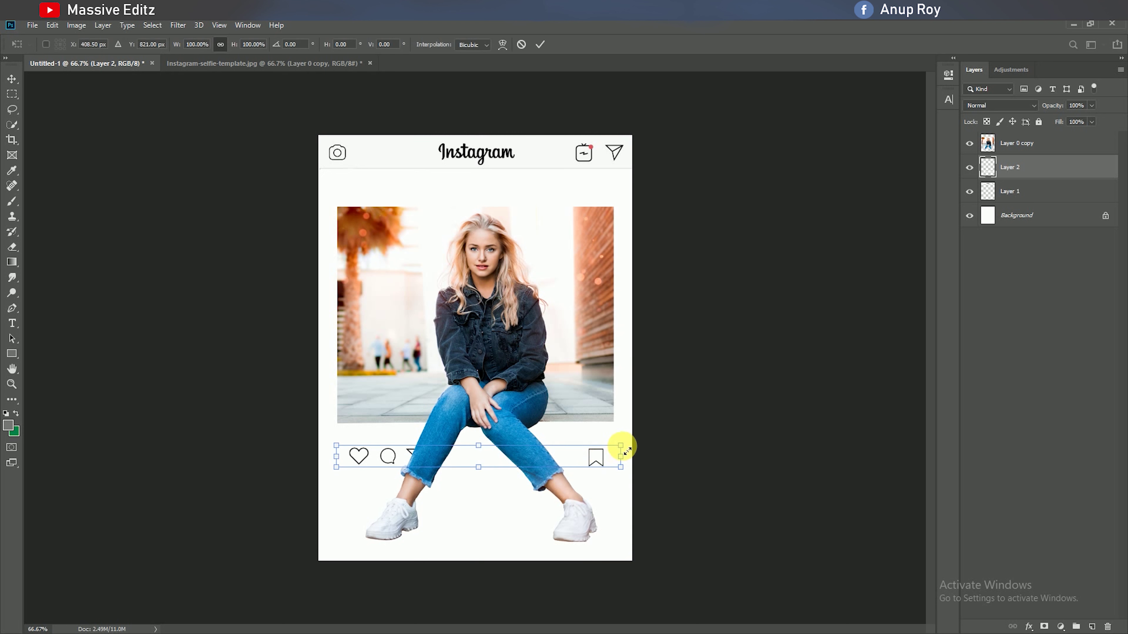
mouse_move(620, 454)
mouse_down()
mouse_move(649, 455)
mouse_move(608, 461)
mouse_move(630, 461)
mouse_up()
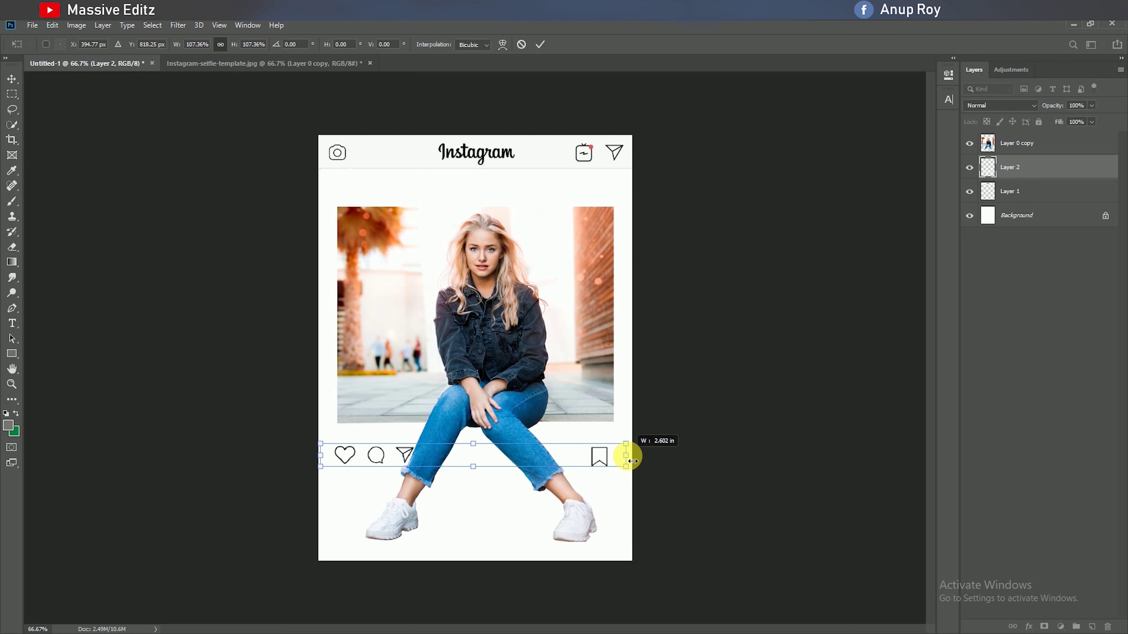
click(540, 44)
Lower the woman photo layer slightly.
click(515, 294)
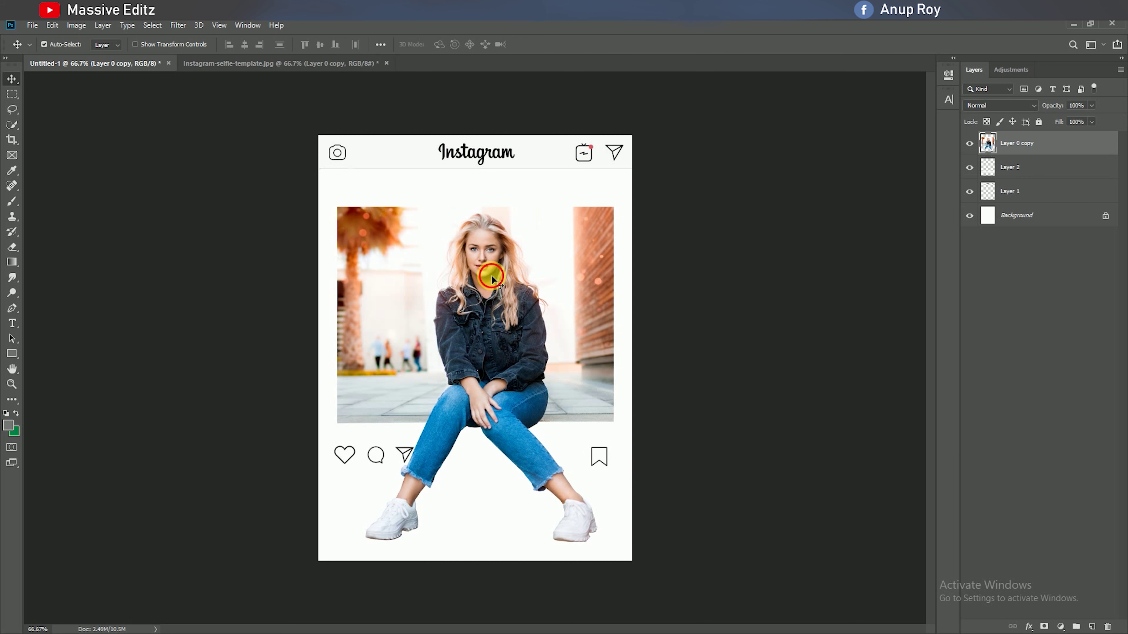
key(shift+Down)
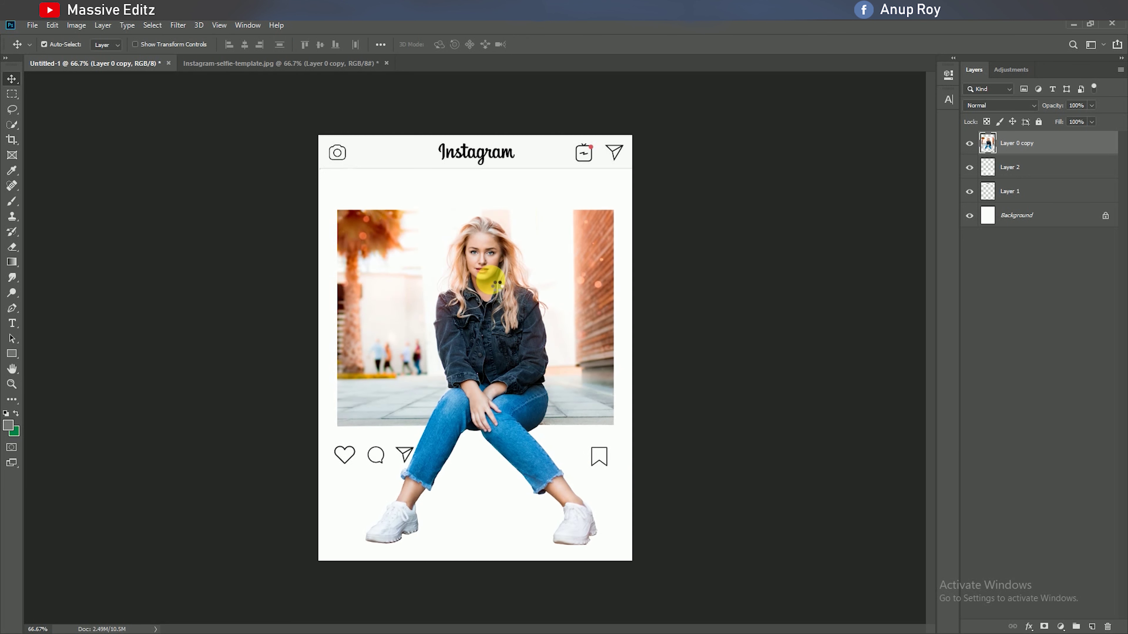
key(shift+Down)
key(shift+Down)
key(shift+Up)
key(shift+Up)
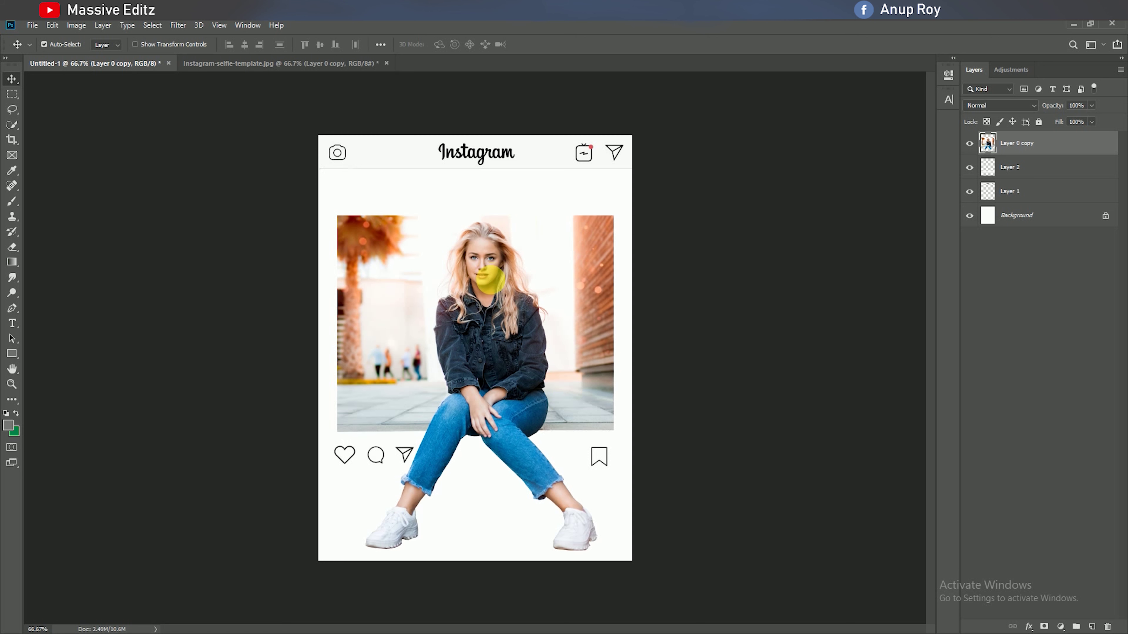
Bring the template's bottom navigation bar into Untitled-1 as Layer 3, behind the photo layer.
click(253, 63)
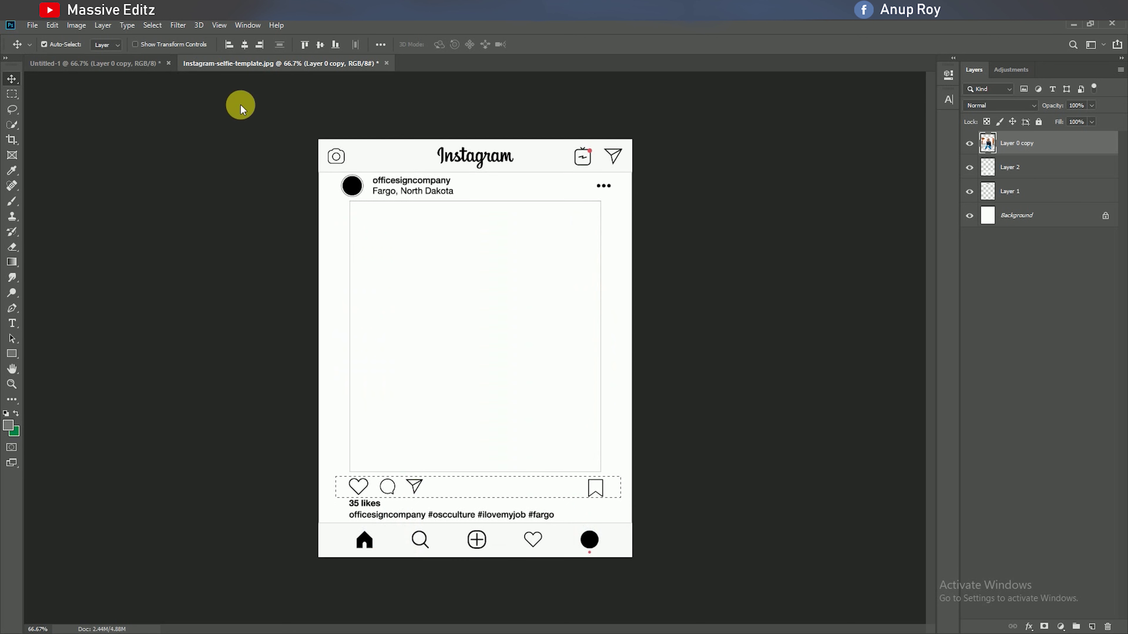
click(17, 98)
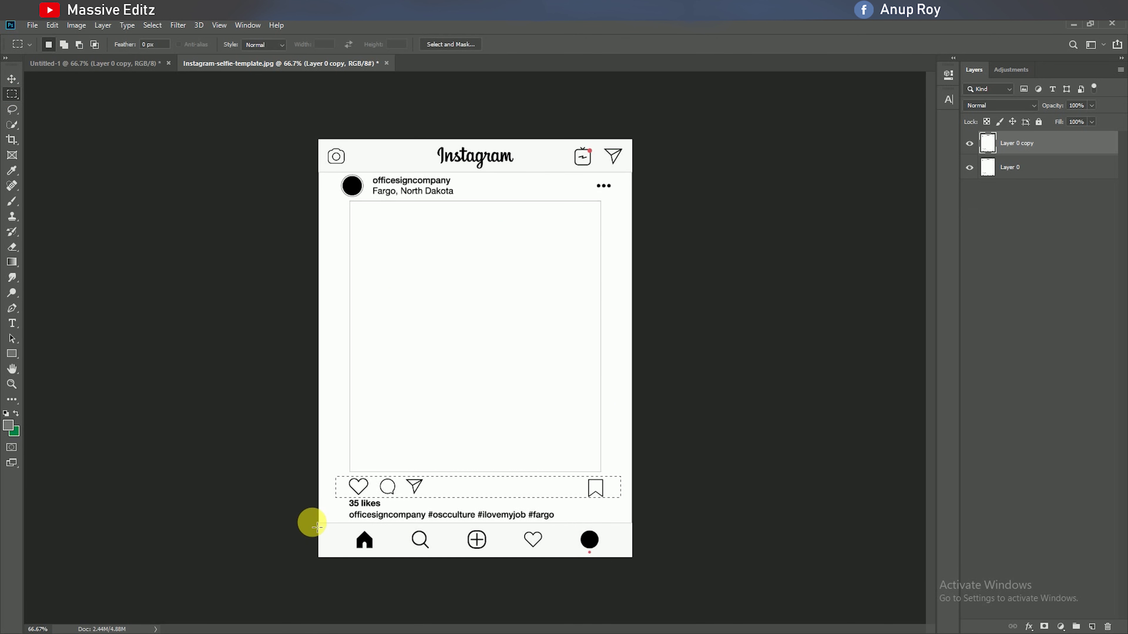
drag(316, 525, 675, 567)
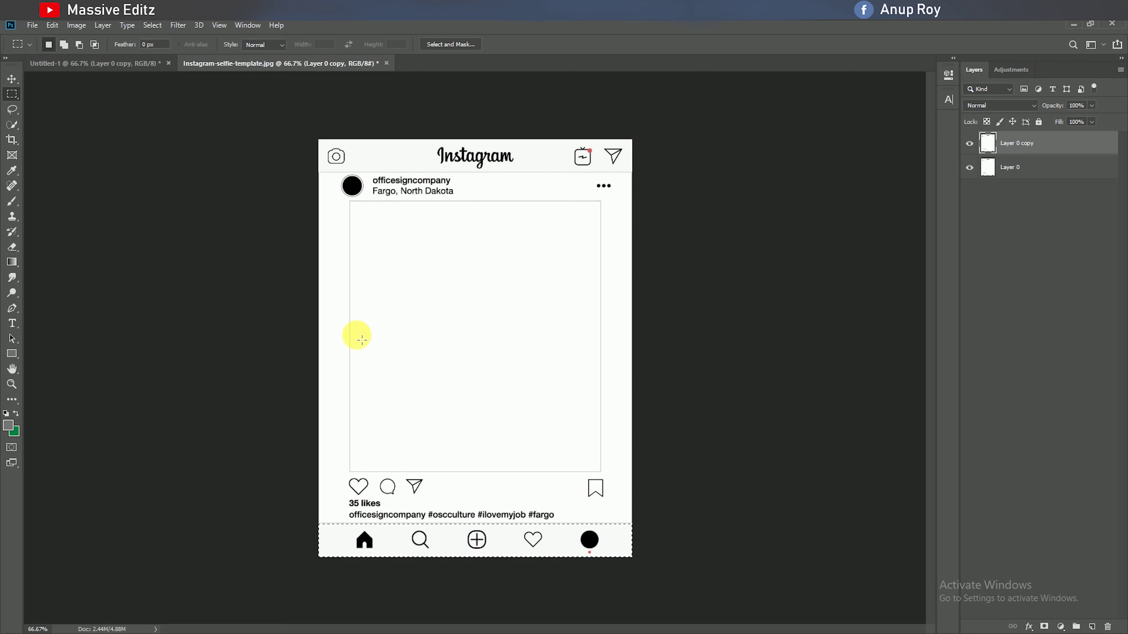
click(12, 78)
mouse_move(482, 538)
mouse_down()
mouse_move(565, 505)
mouse_move(487, 540)
mouse_up()
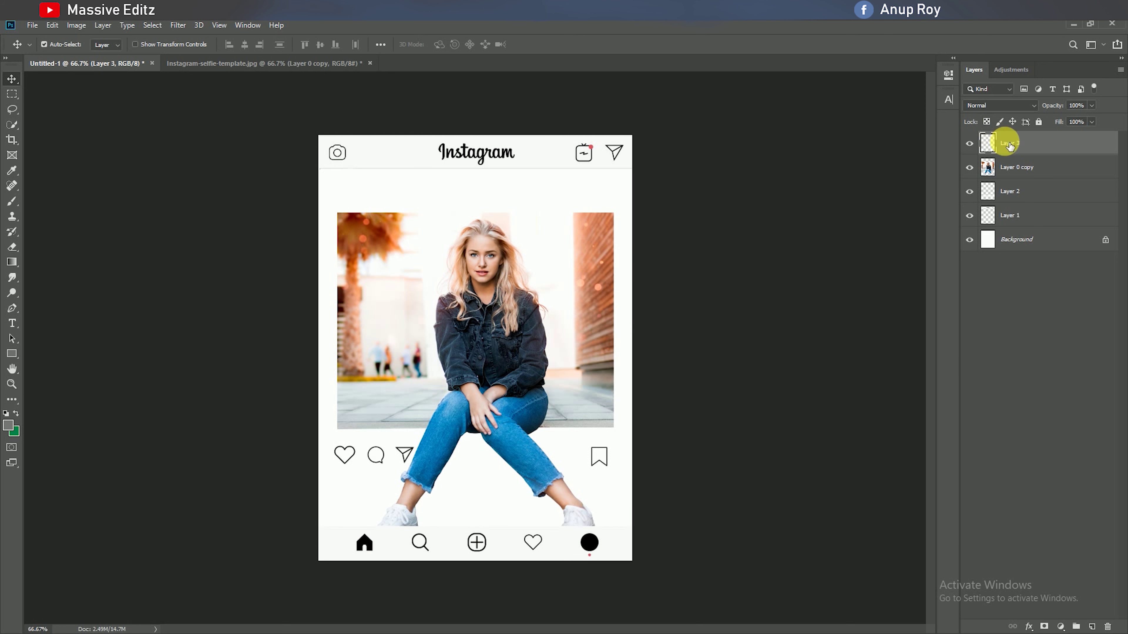
drag(999, 144, 1013, 181)
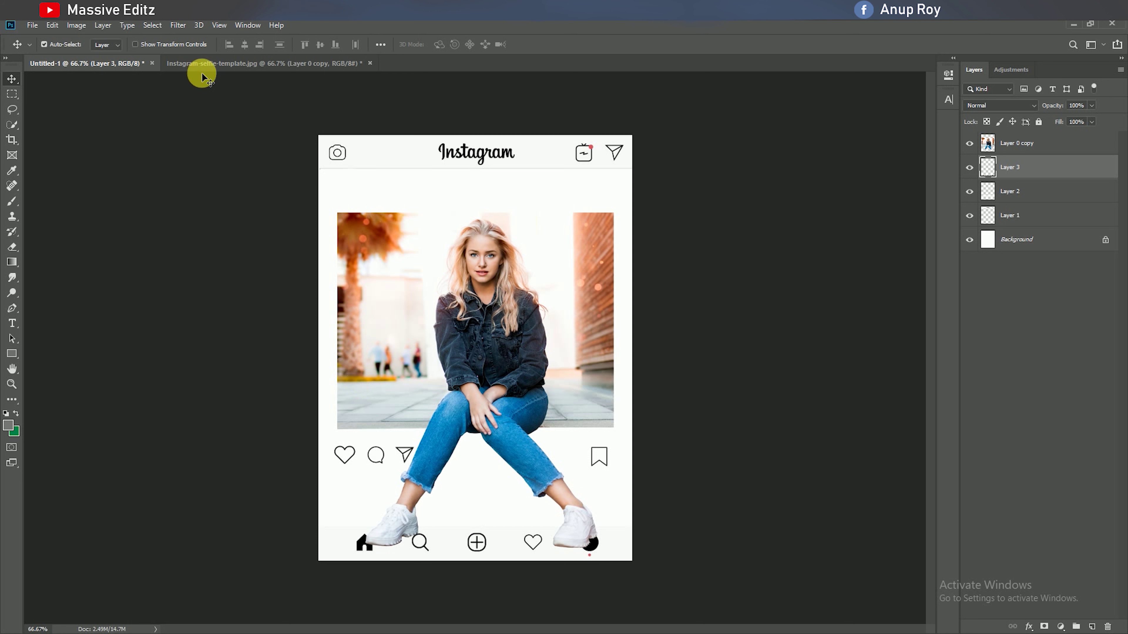
click(200, 64)
Place the 35 likes and hashtag caption block as Layer 4, just under the icon row.
click(12, 94)
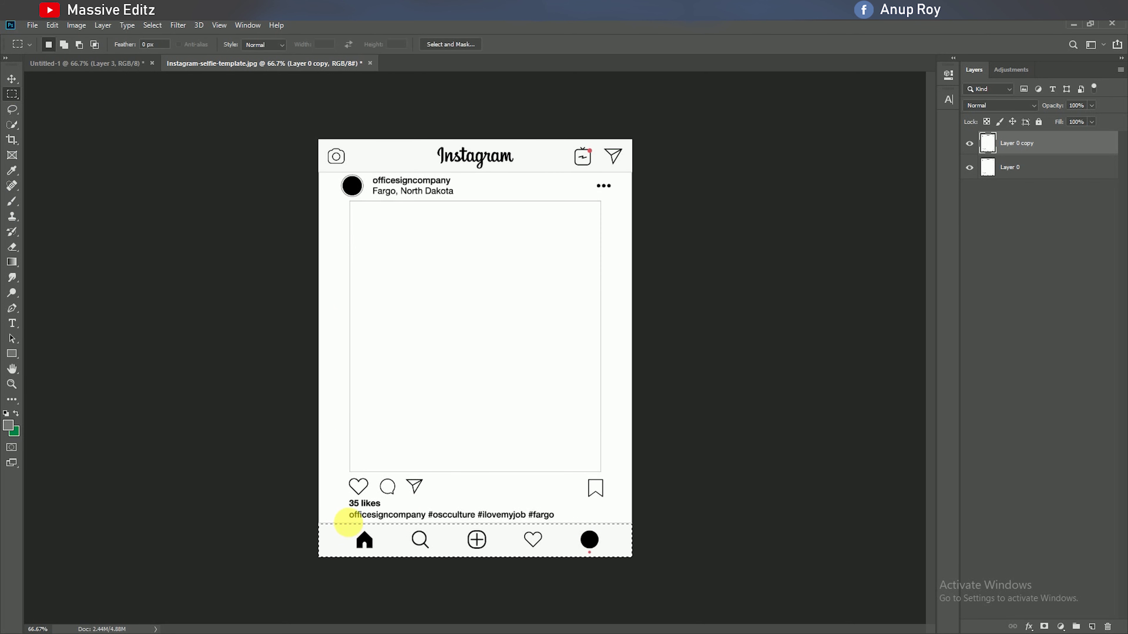
mouse_move(337, 498)
mouse_down()
mouse_move(364, 510)
mouse_move(563, 520)
mouse_up()
click(12, 79)
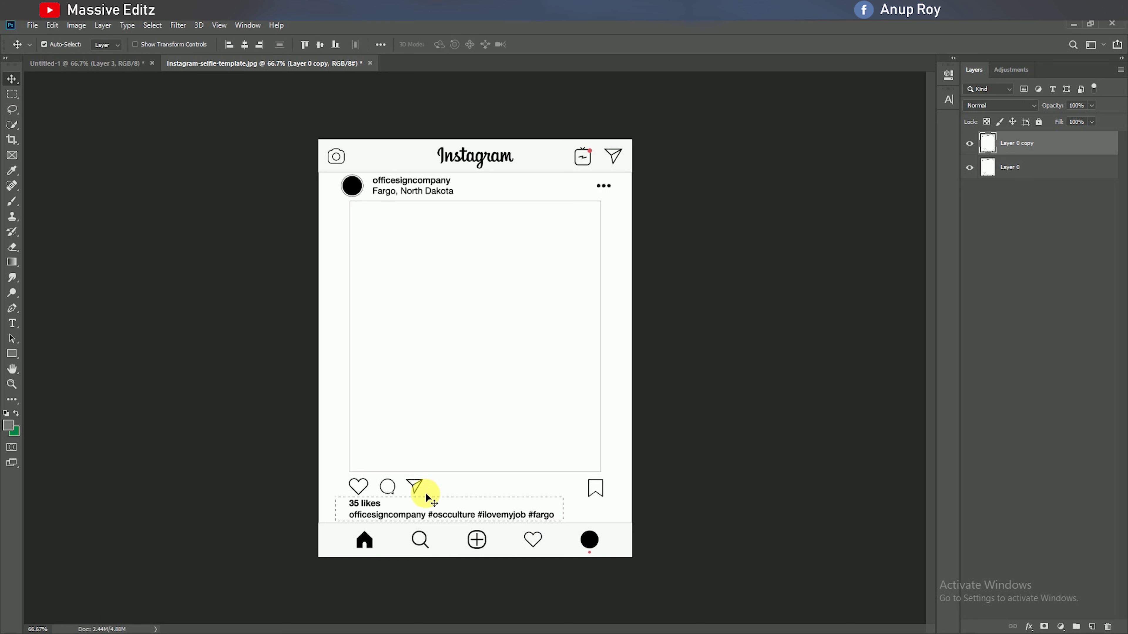
mouse_move(420, 486)
mouse_down()
mouse_move(105, 69)
mouse_move(454, 495)
mouse_up()
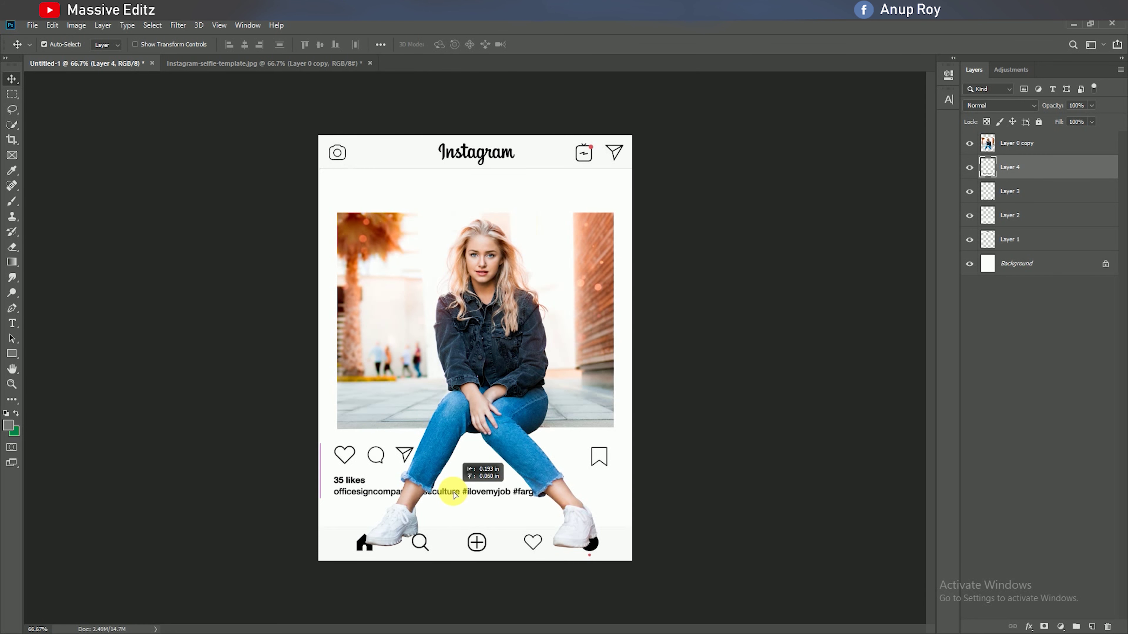
key(Right)
key(Right)
key(Down)
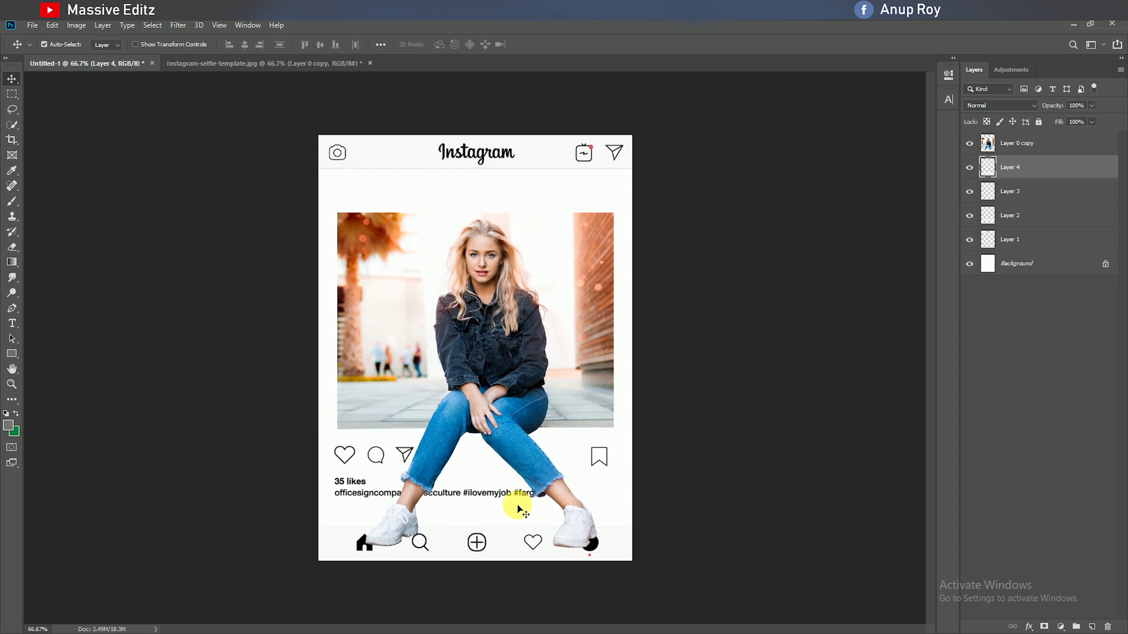
click(600, 462)
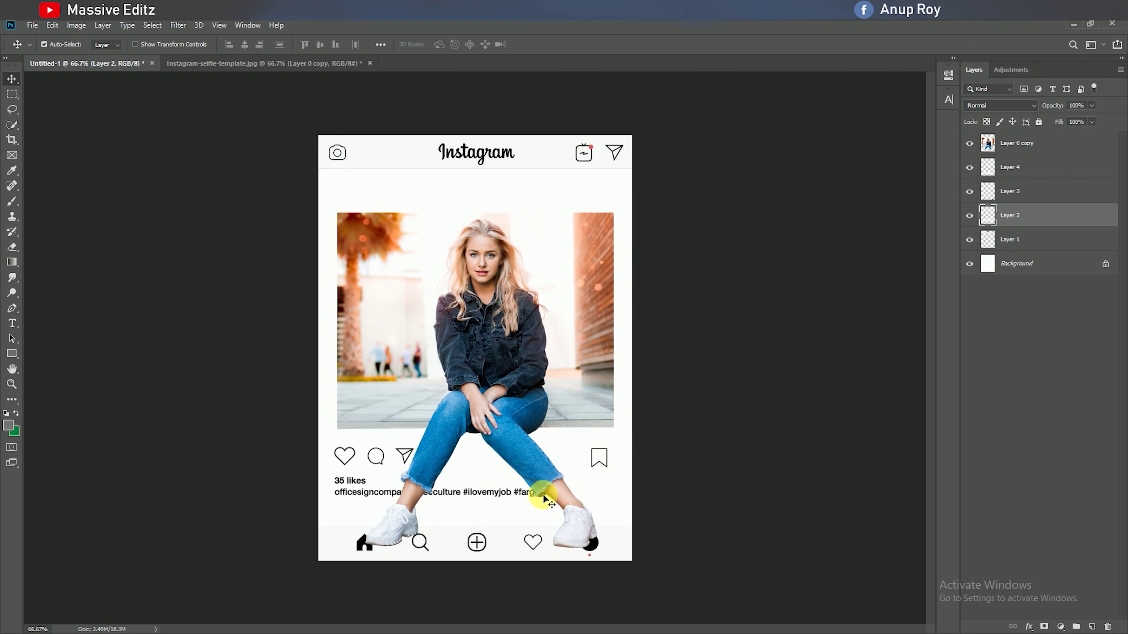
click(514, 497)
key(Down)
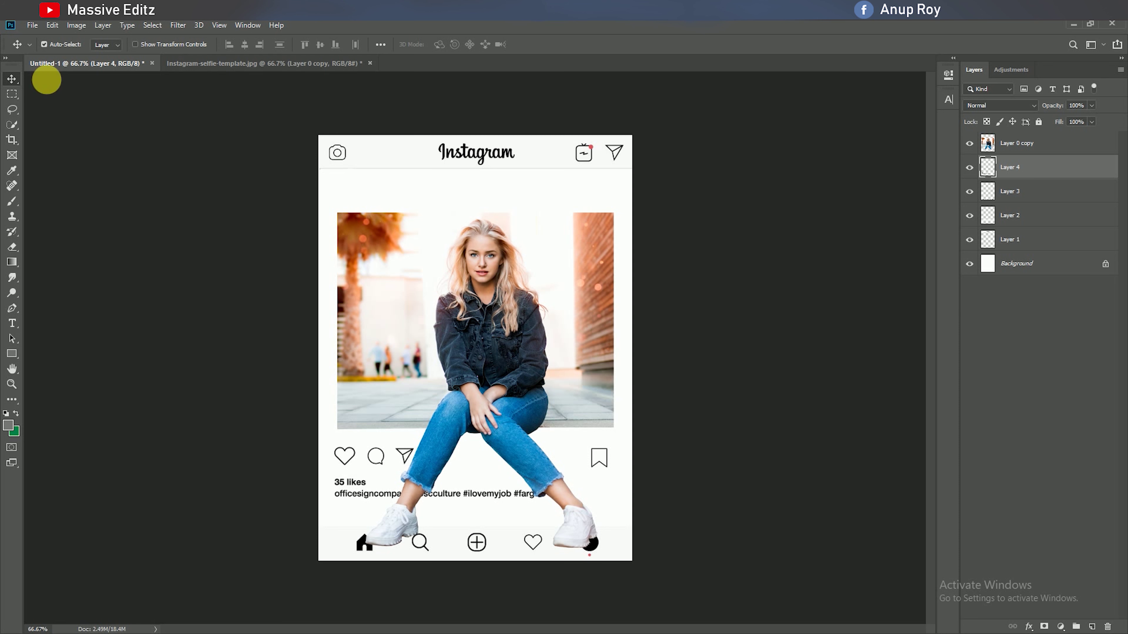
Try copying a thin strip across the photo's top, then dismiss the empty-selection error and deselect.
click(13, 94)
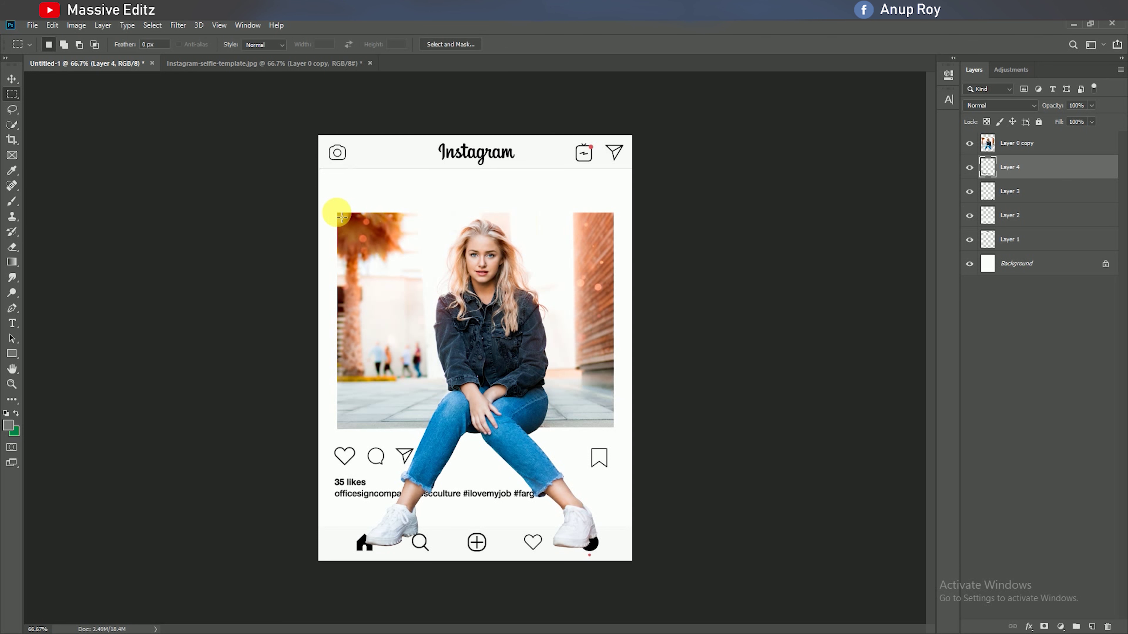
drag(338, 214, 621, 219)
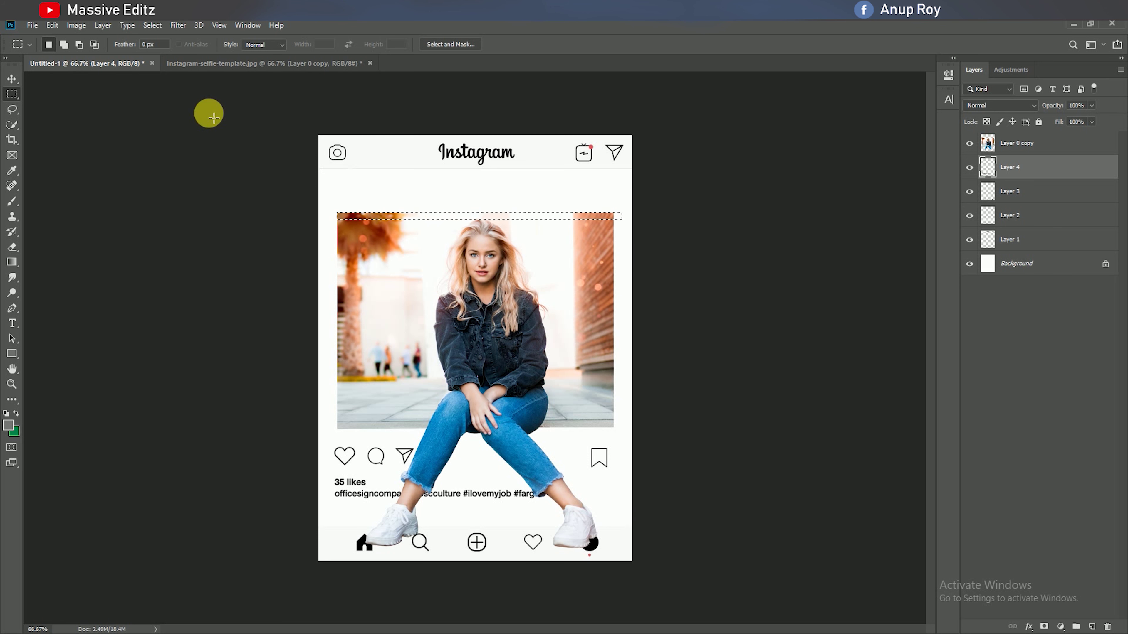
click(12, 79)
alt+click(430, 216)
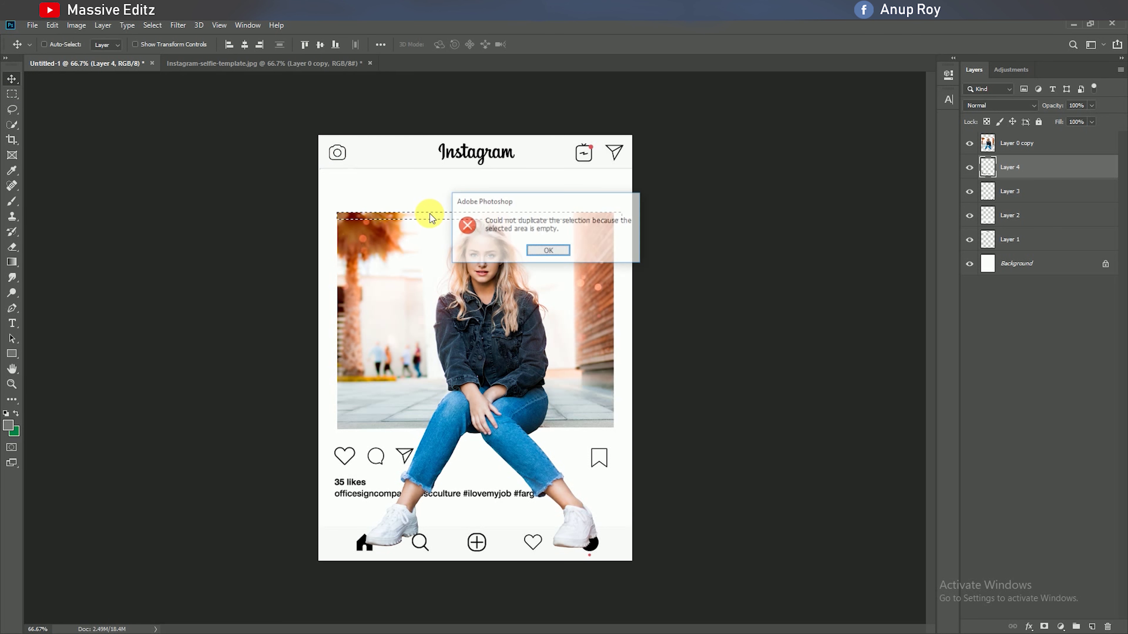
click(549, 251)
key(ctrl+d)
click(1004, 143)
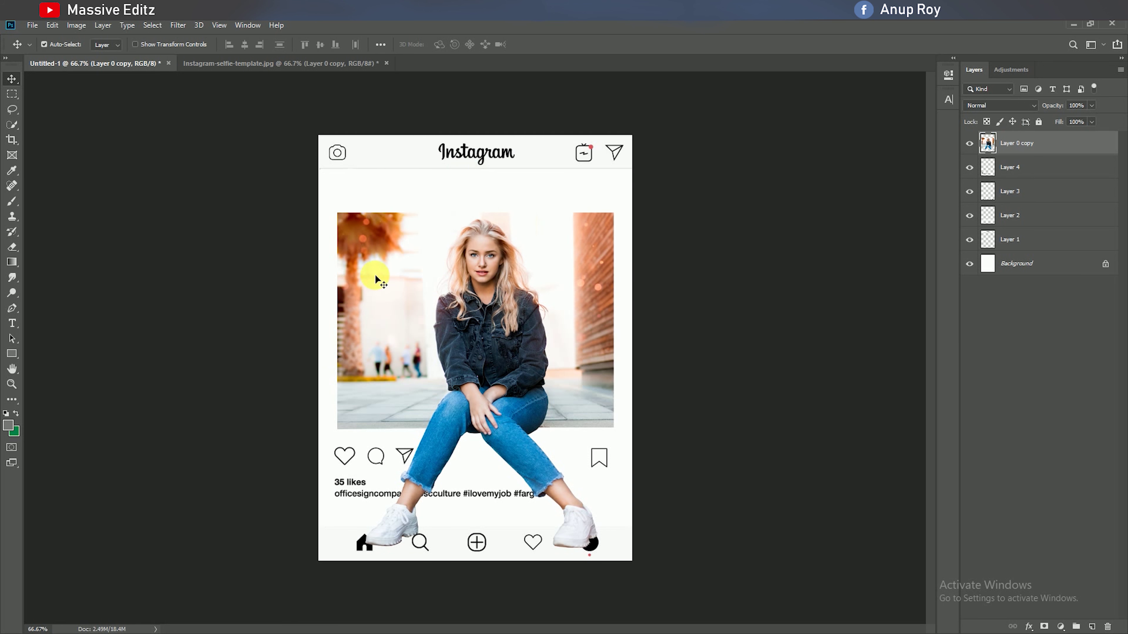
Bring the template's black profile circle into Untitled-1 as Layer 5, enlarged below the header.
click(249, 63)
click(12, 93)
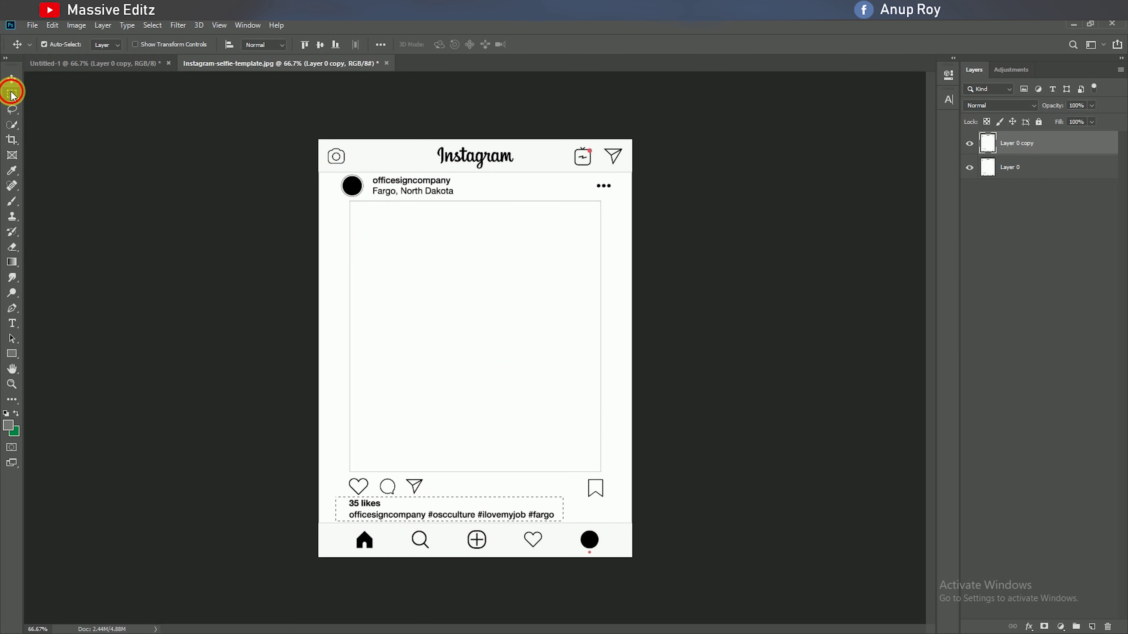
mouse_move(364, 189)
mouse_down()
mouse_move(334, 176)
mouse_move(375, 203)
mouse_up()
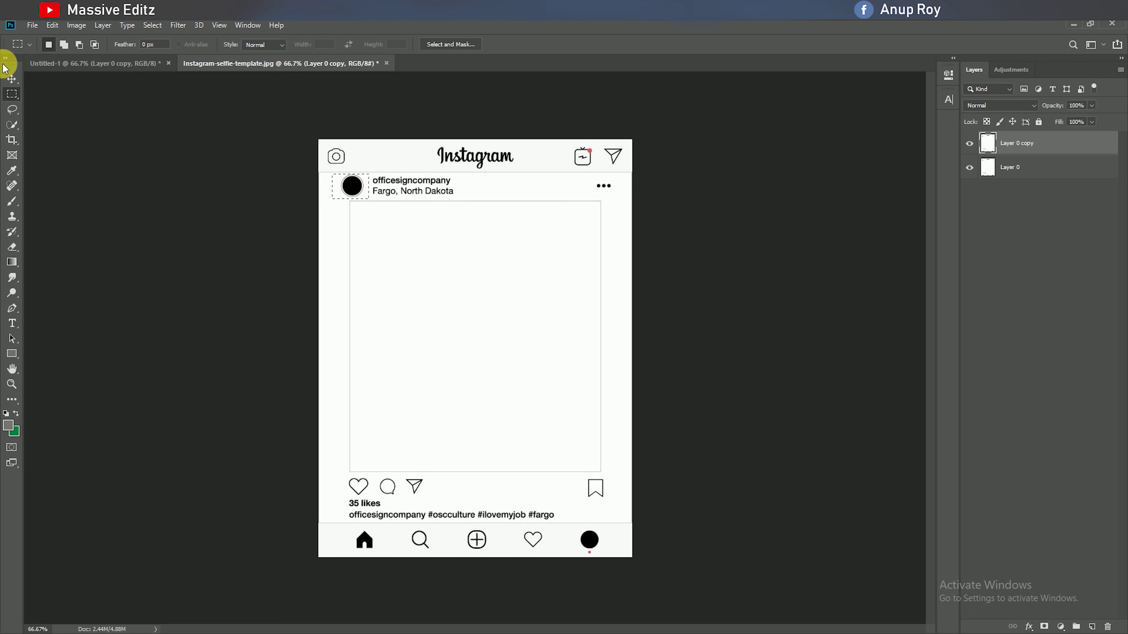
click(12, 78)
mouse_move(390, 189)
mouse_down()
mouse_move(359, 175)
mouse_move(351, 194)
mouse_up()
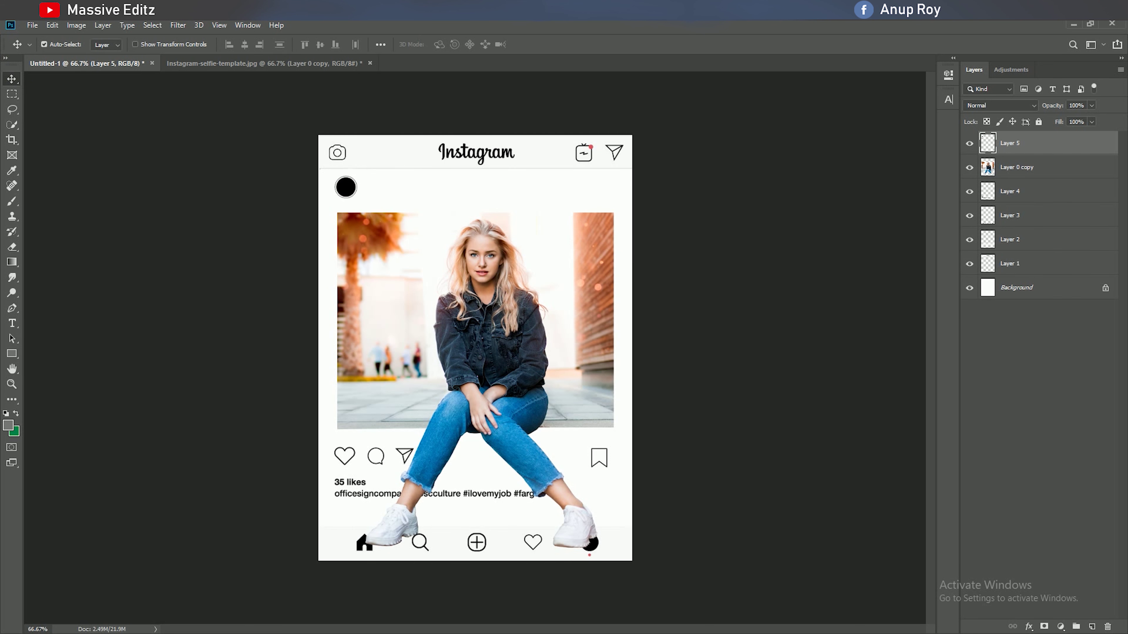
key(ctrl+t)
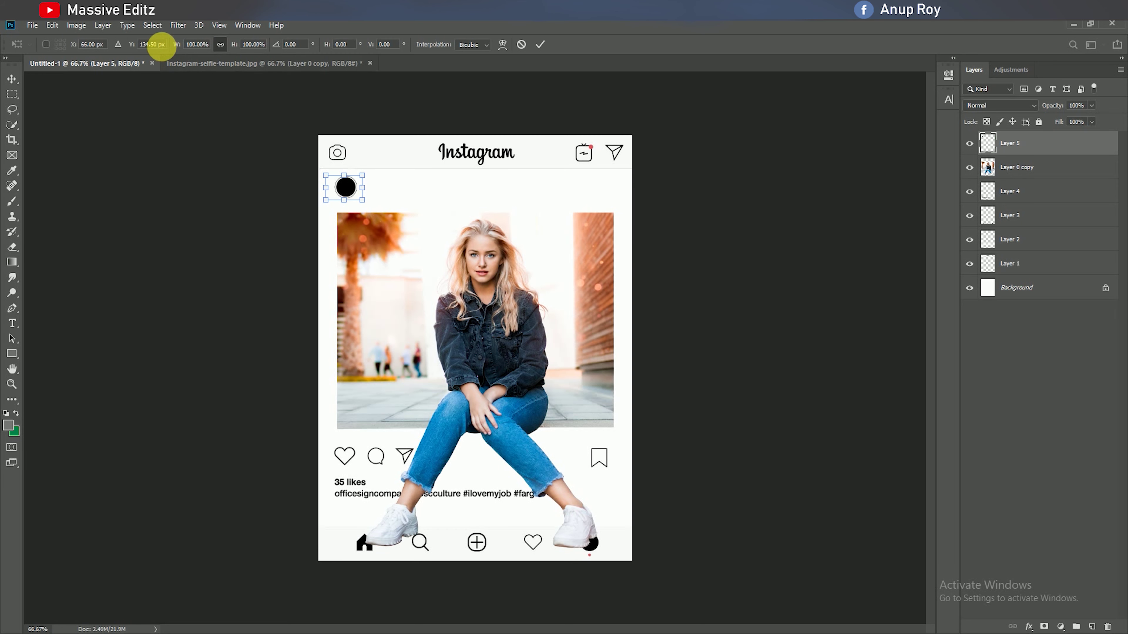
key(ctrl+plus)
mouse_move(302, 149)
mouse_down()
mouse_move(384, 233)
mouse_move(387, 193)
mouse_up()
key(ctrl+plus)
click(540, 44)
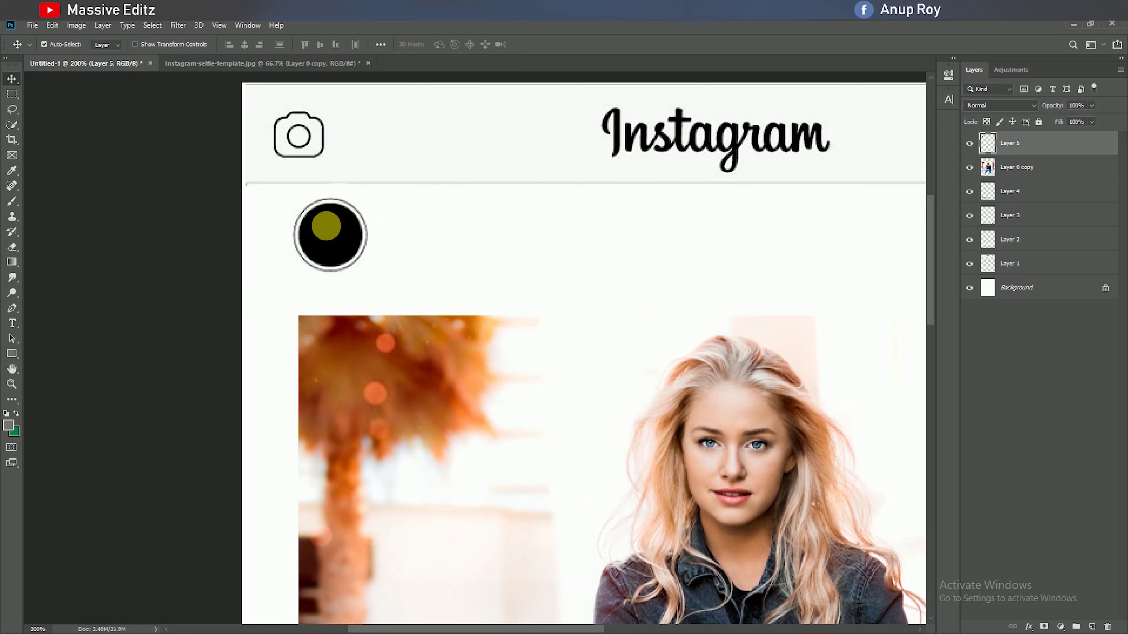
drag(326, 226, 322, 236)
Open thamnel pic .png and drag the cartoon portrait into Untitled-1.
click(52, 25)
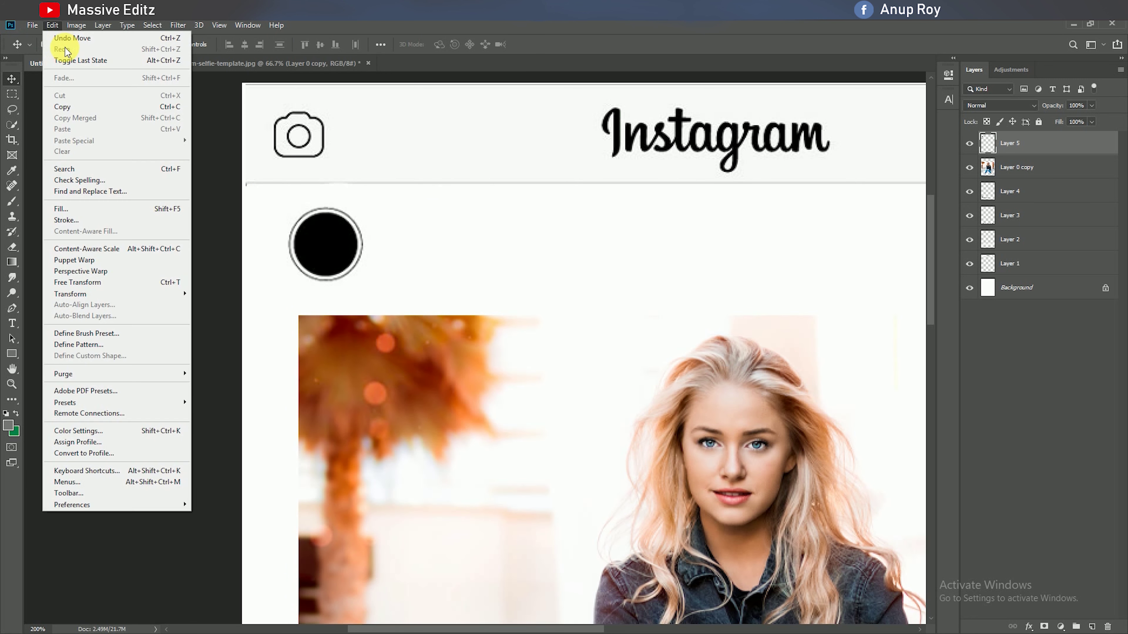
click(32, 43)
click(339, 121)
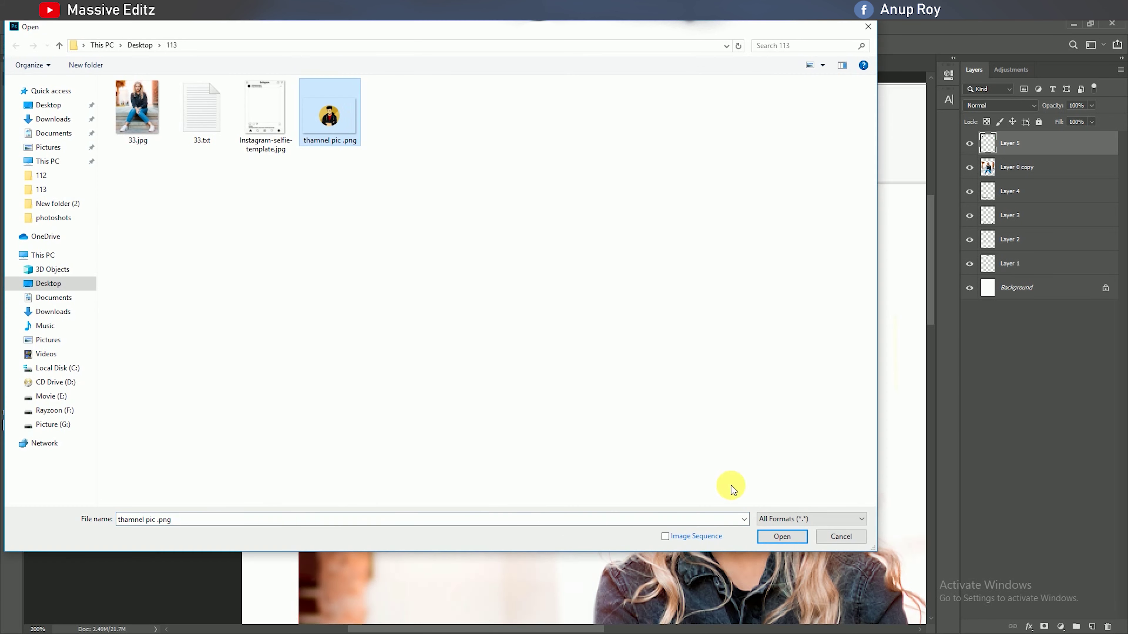
click(781, 536)
mouse_move(524, 295)
mouse_down()
mouse_move(313, 128)
mouse_move(402, 289)
mouse_up()
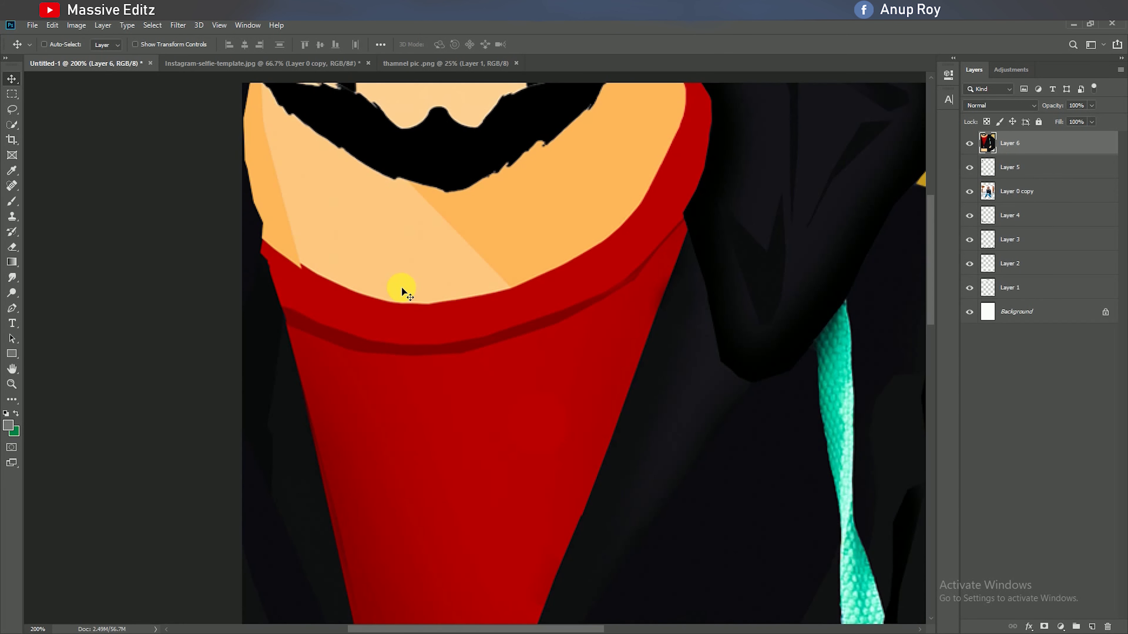
Shrink the portrait to fit the profile circle and centre it within the ring.
key(ctrl+t)
drag(177, 44, 187, 60)
mouse_move(463, 232)
mouse_down()
mouse_move(385, 304)
mouse_move(329, 240)
mouse_move(370, 218)
mouse_up()
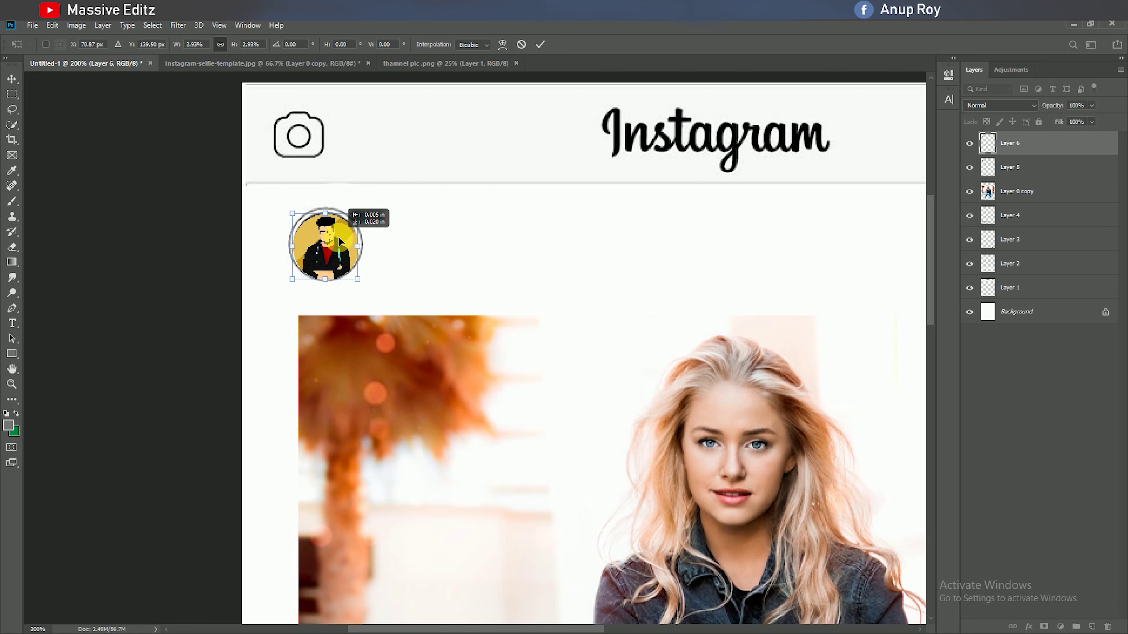
click(539, 44)
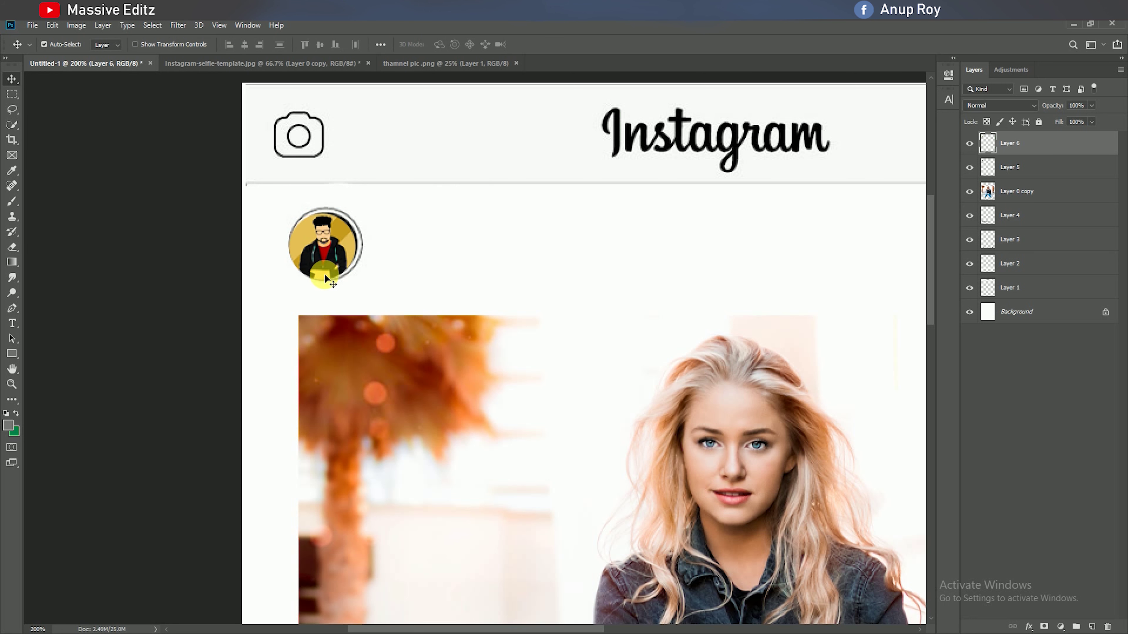
key(Right)
key(Right)
key(Right)
key(Up)
key(Right)
key(Up)
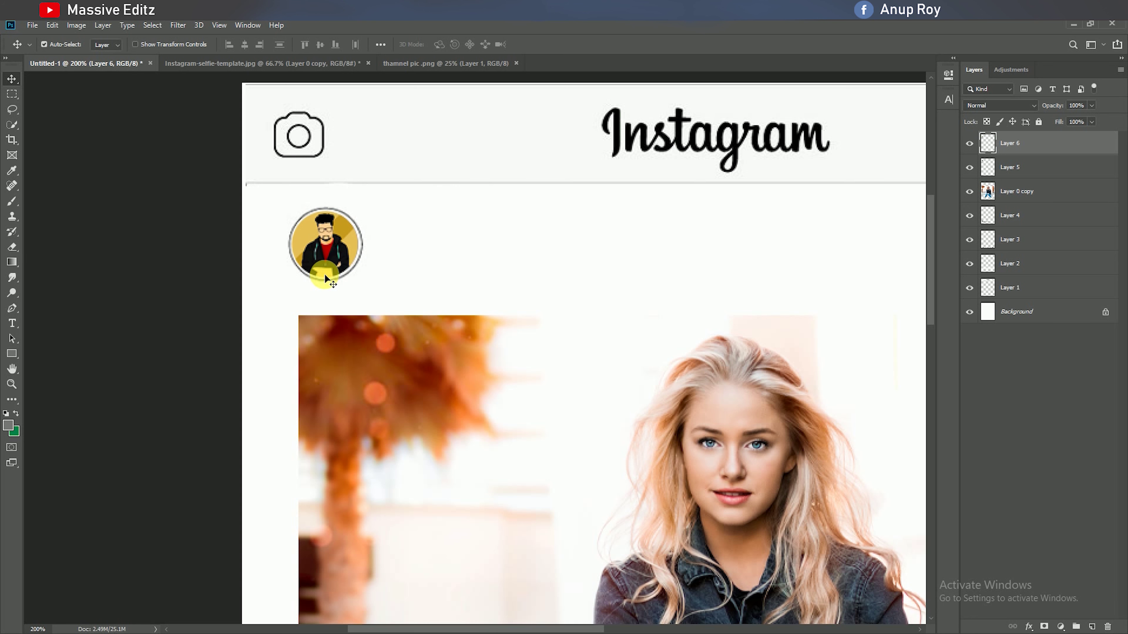
Type the profile's username beside the avatar and move it up level with the picture.
click(12, 331)
click(402, 248)
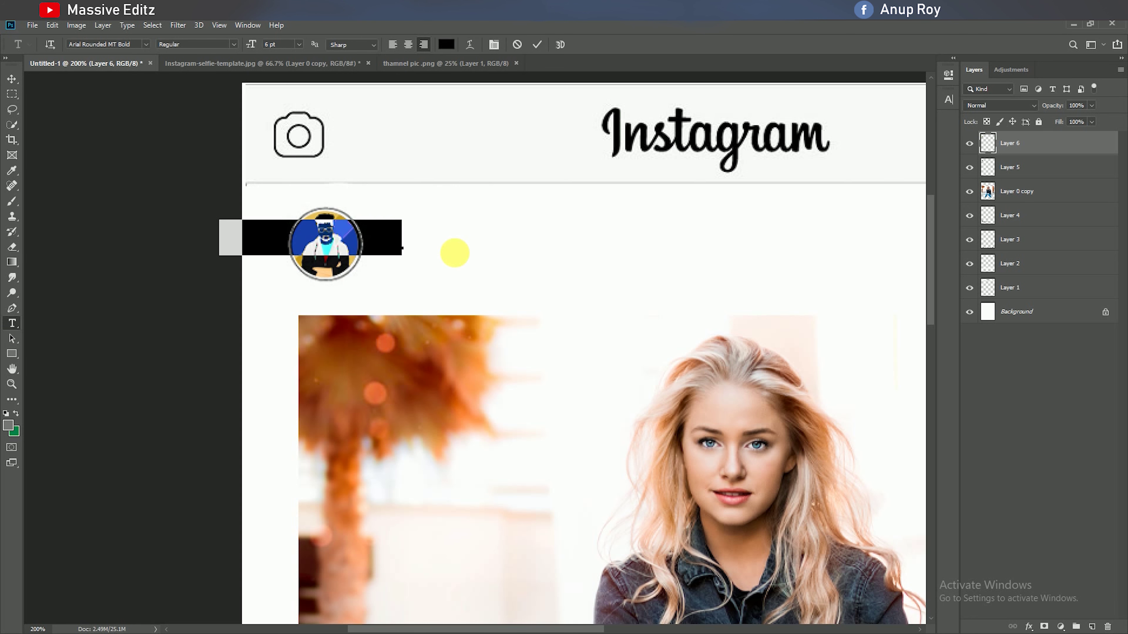
text(massi)
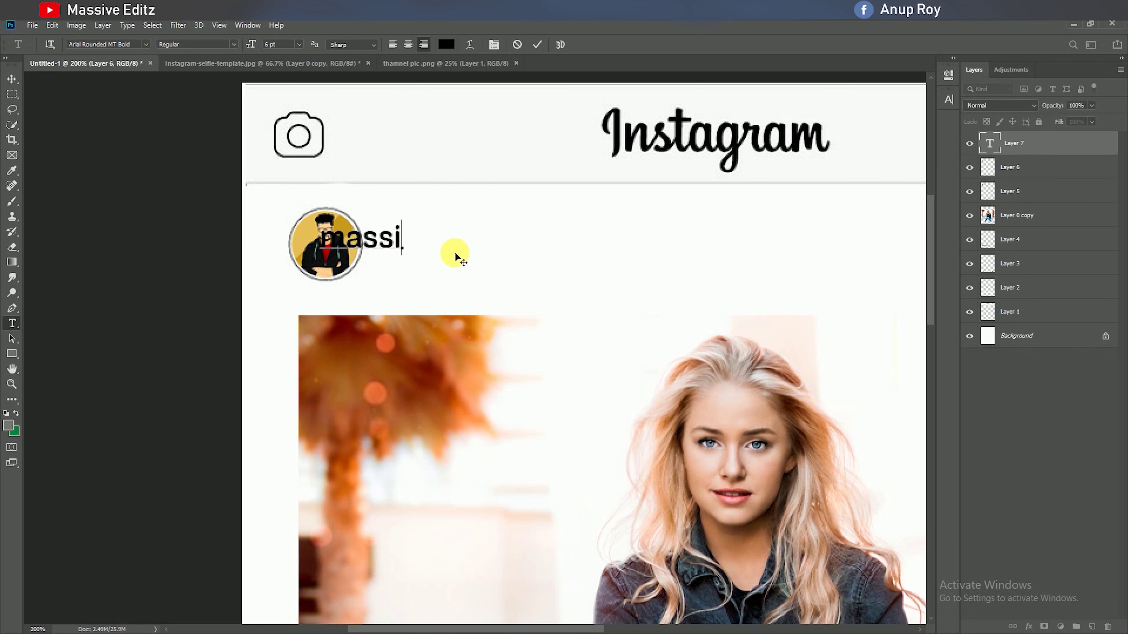
text(veeditz)
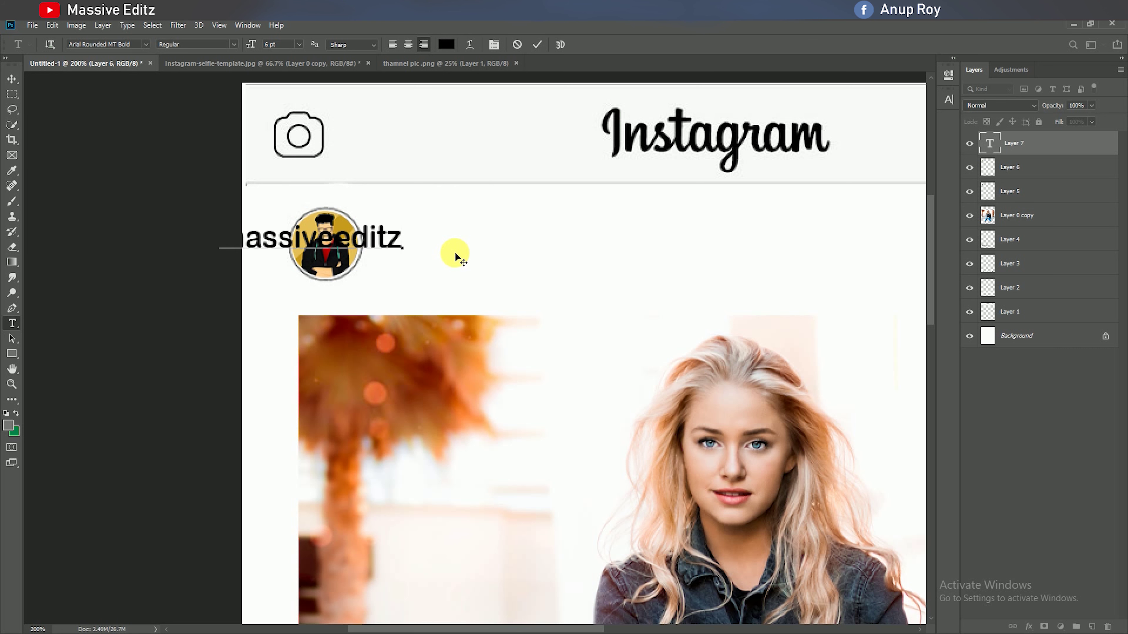
text(_)
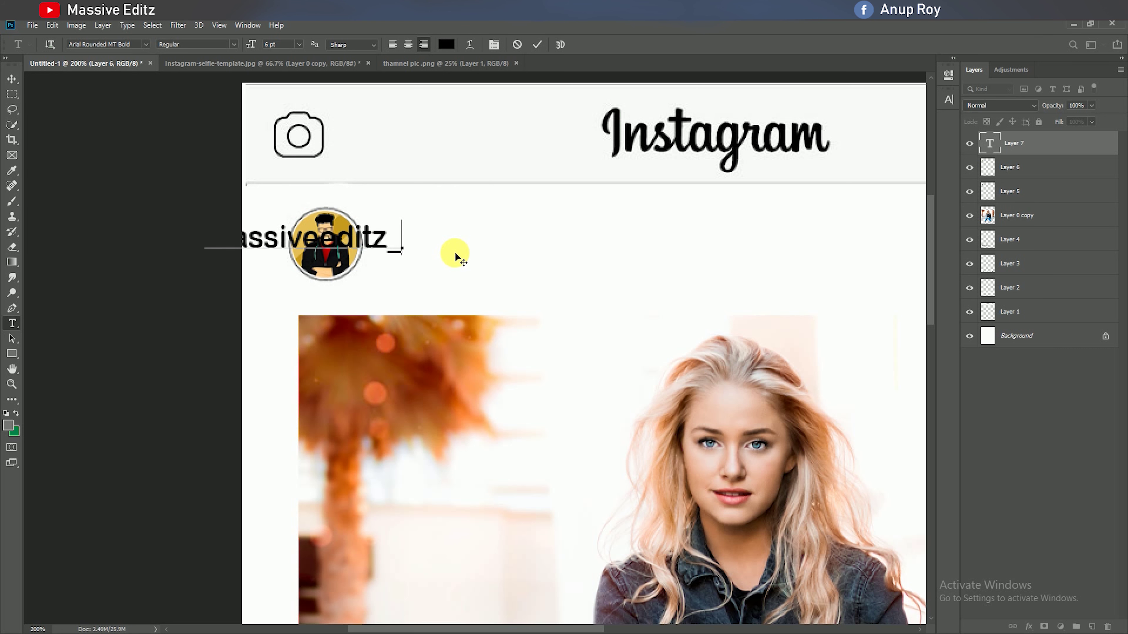
text(office)
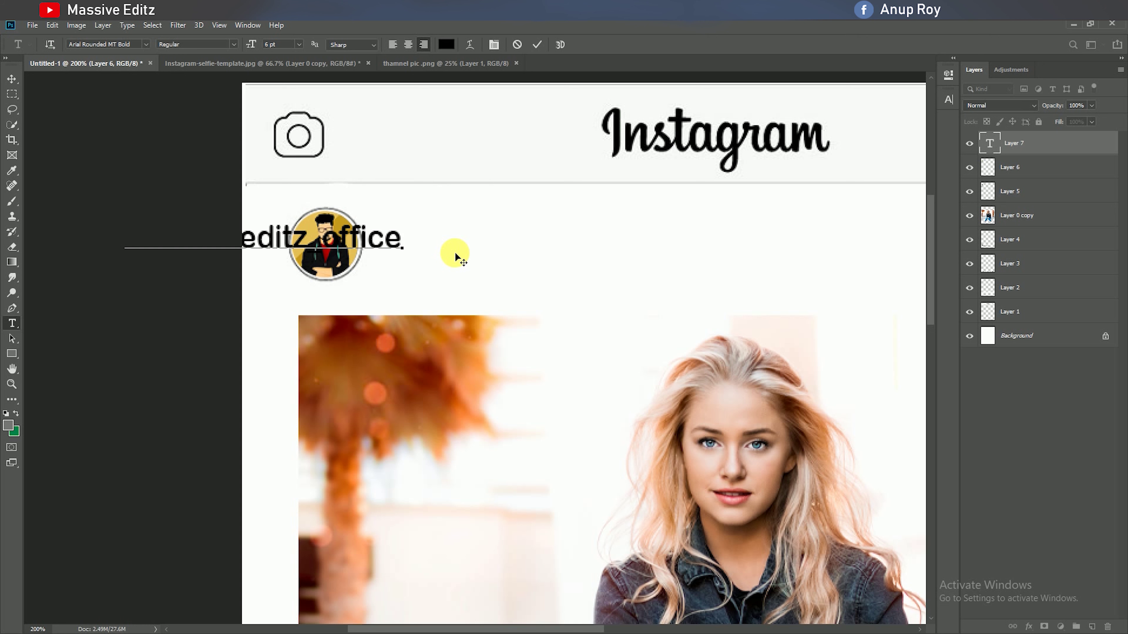
text(al)
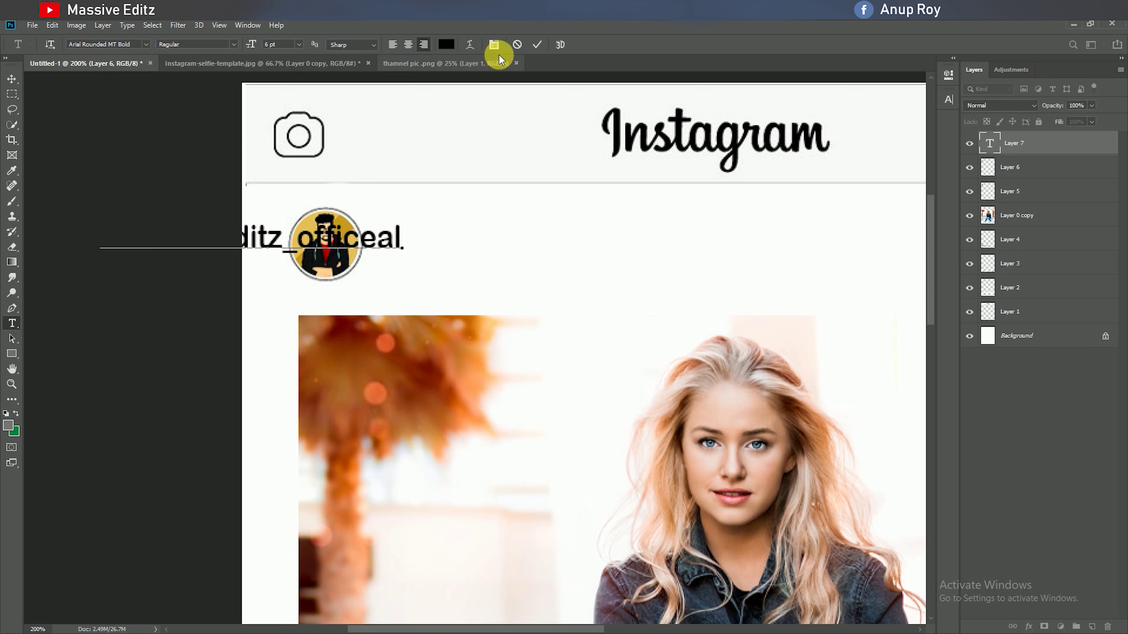
click(536, 45)
click(12, 79)
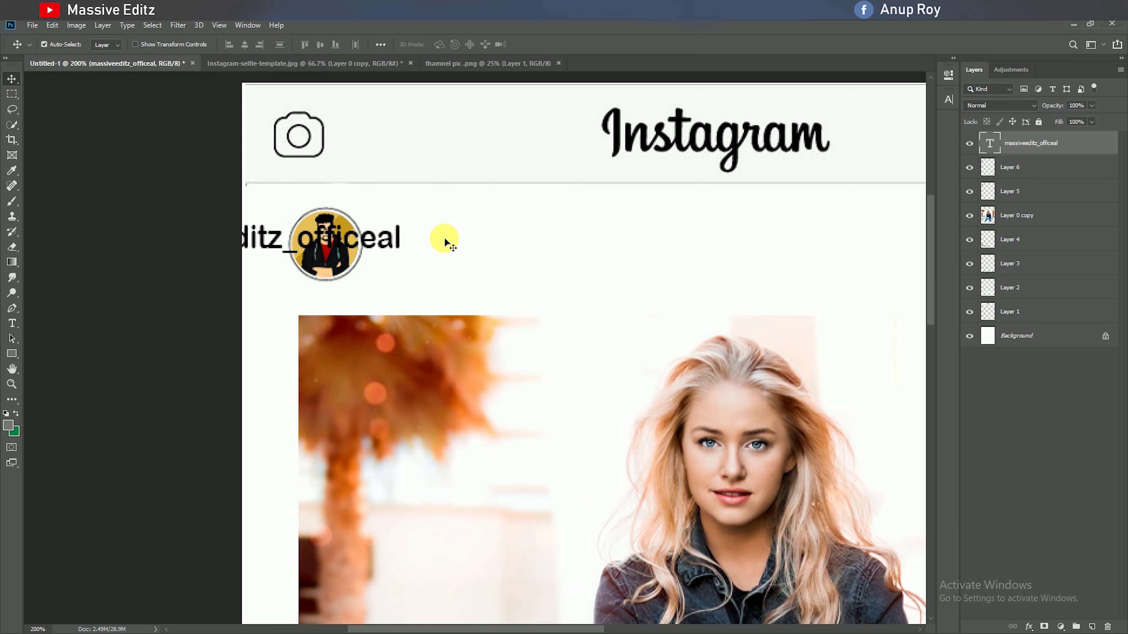
drag(416, 235, 669, 243)
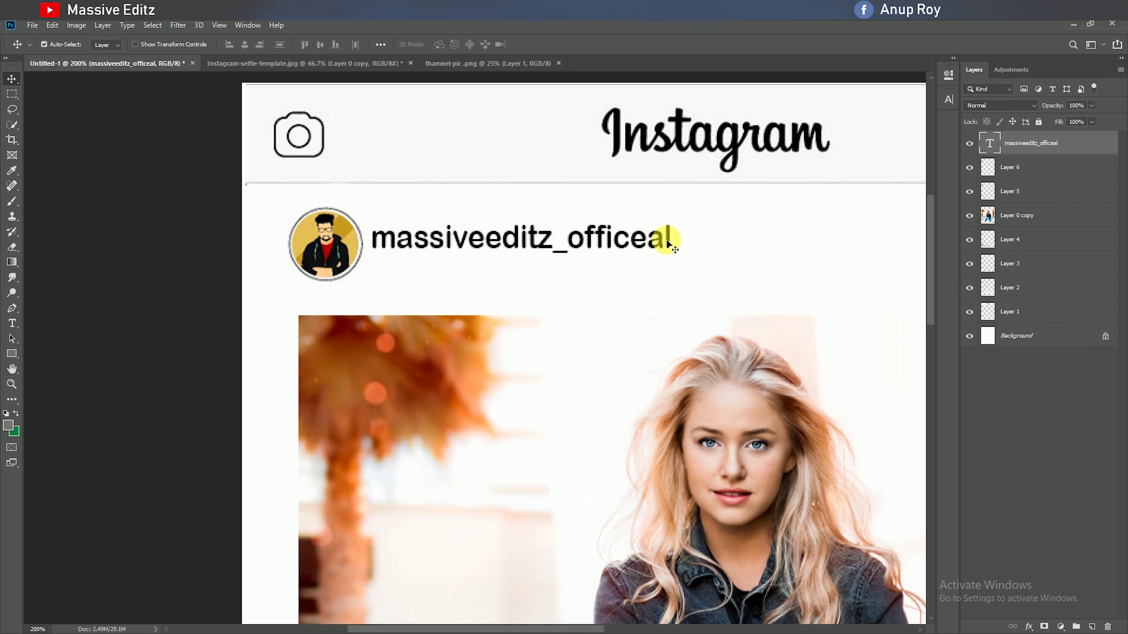
key(Down)
key(Down)
key(Down)
key(Down)
key(Down)
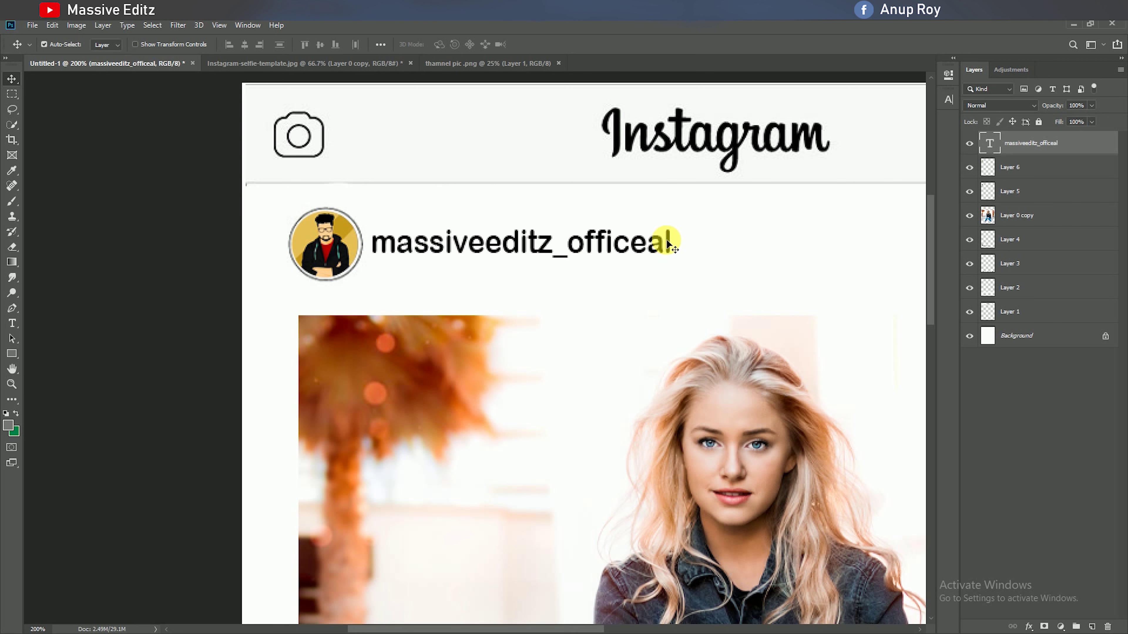
drag(649, 240, 647, 230)
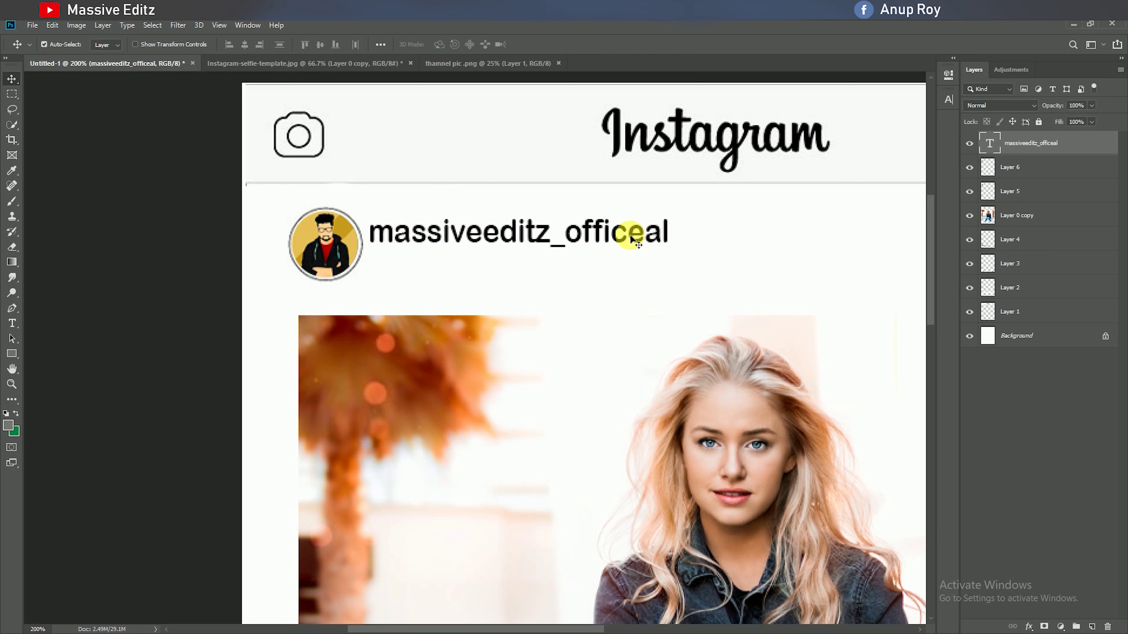
Add a 5 pt 'kolkata' text line and position it directly under the username.
click(12, 323)
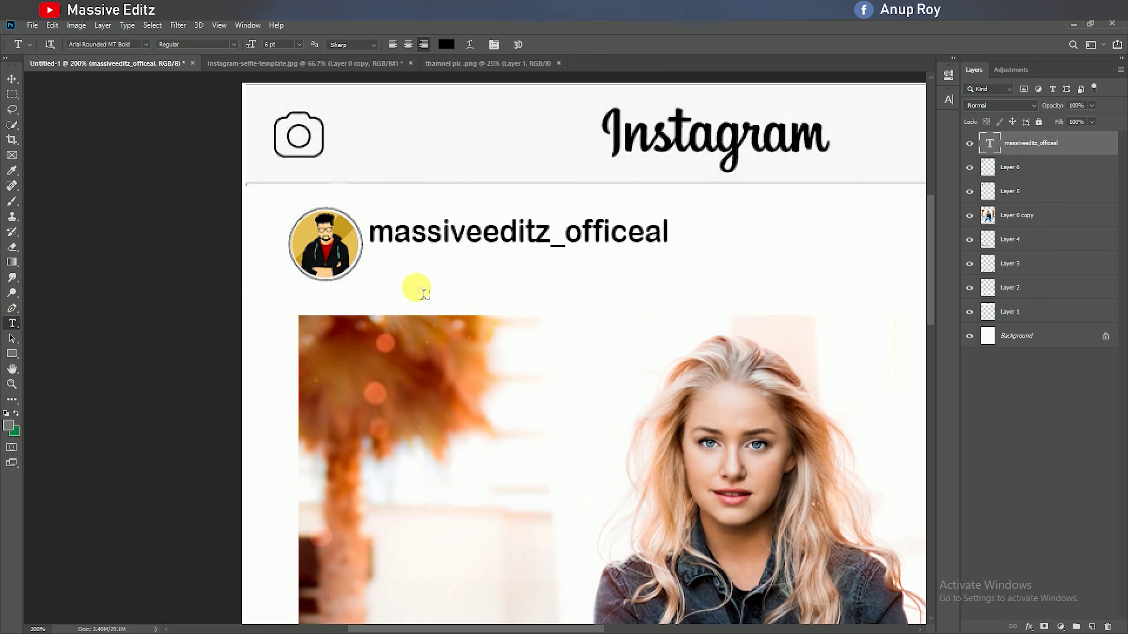
click(412, 288)
text(kolkata)
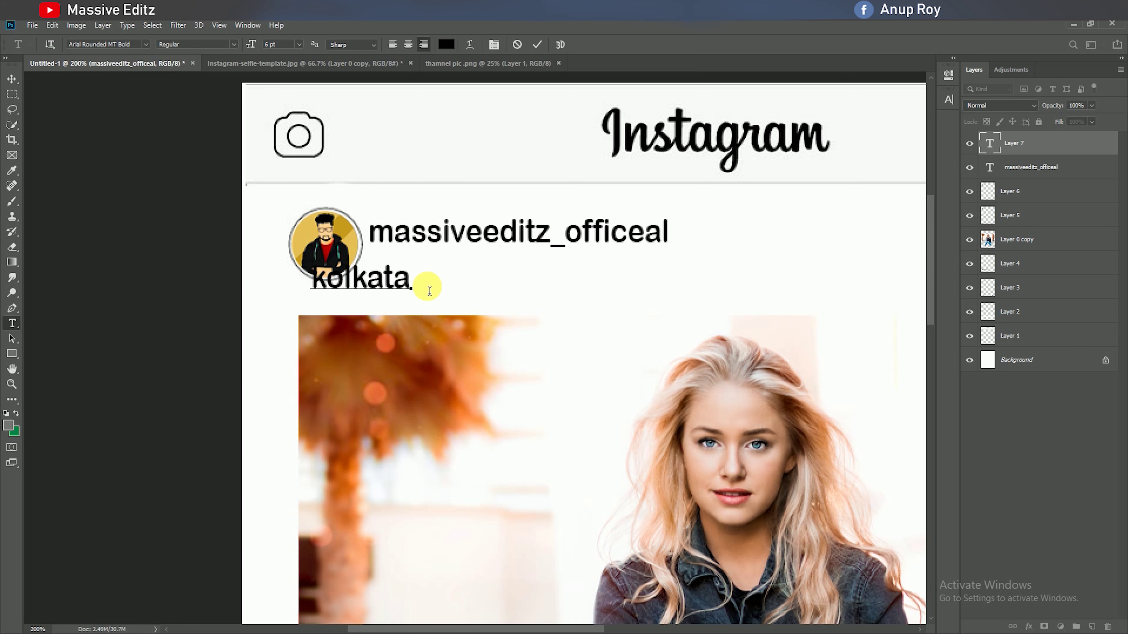
drag(415, 282, 274, 293)
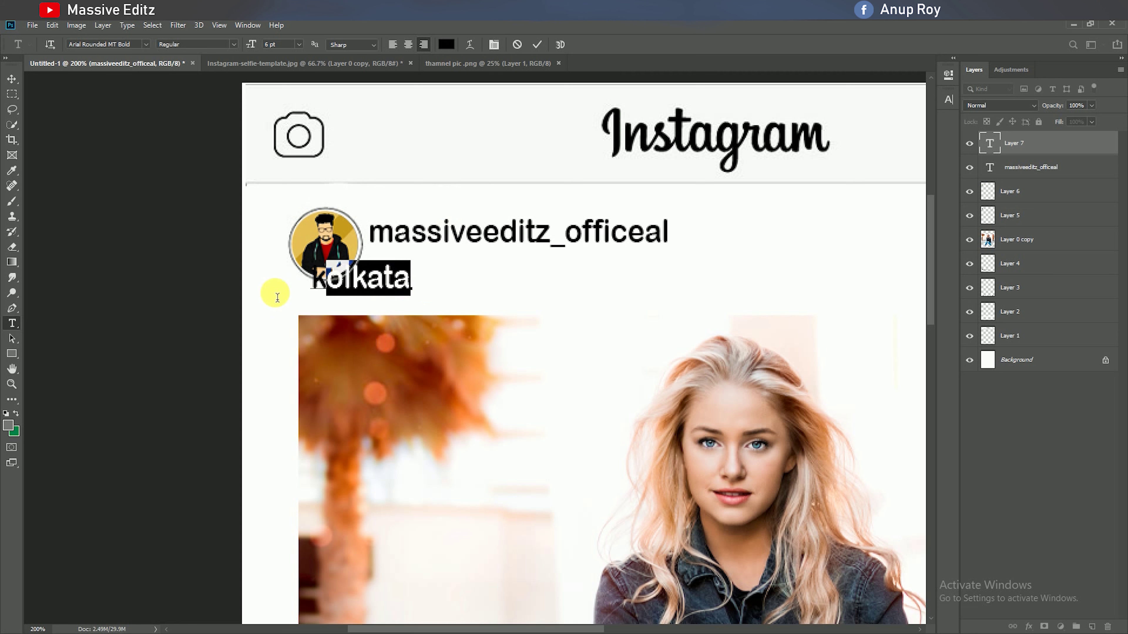
click(299, 44)
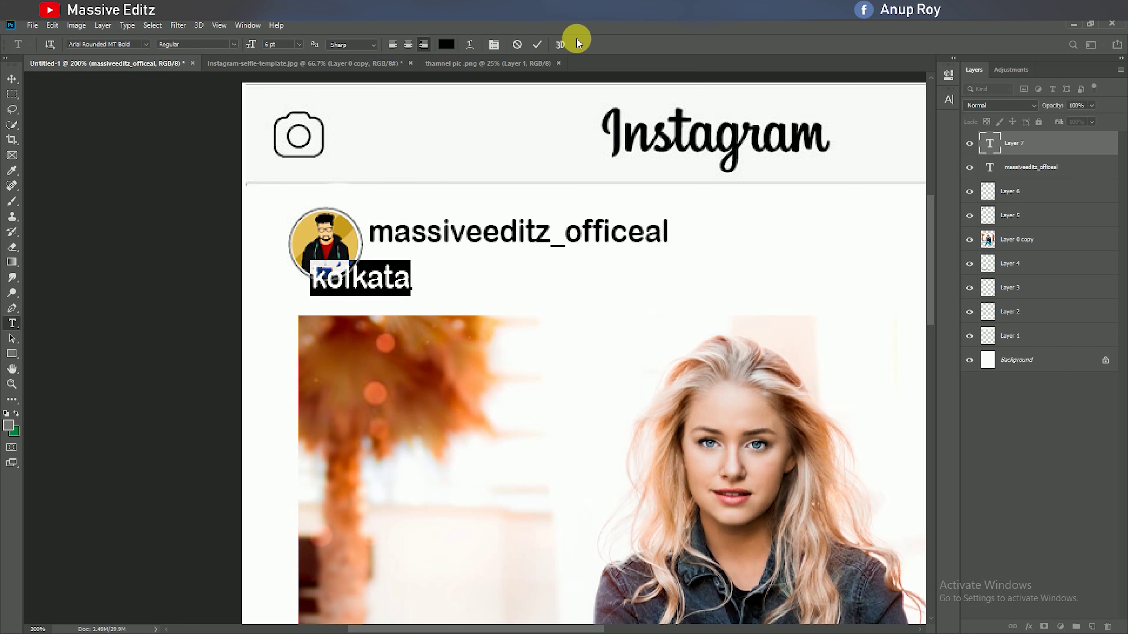
click(948, 100)
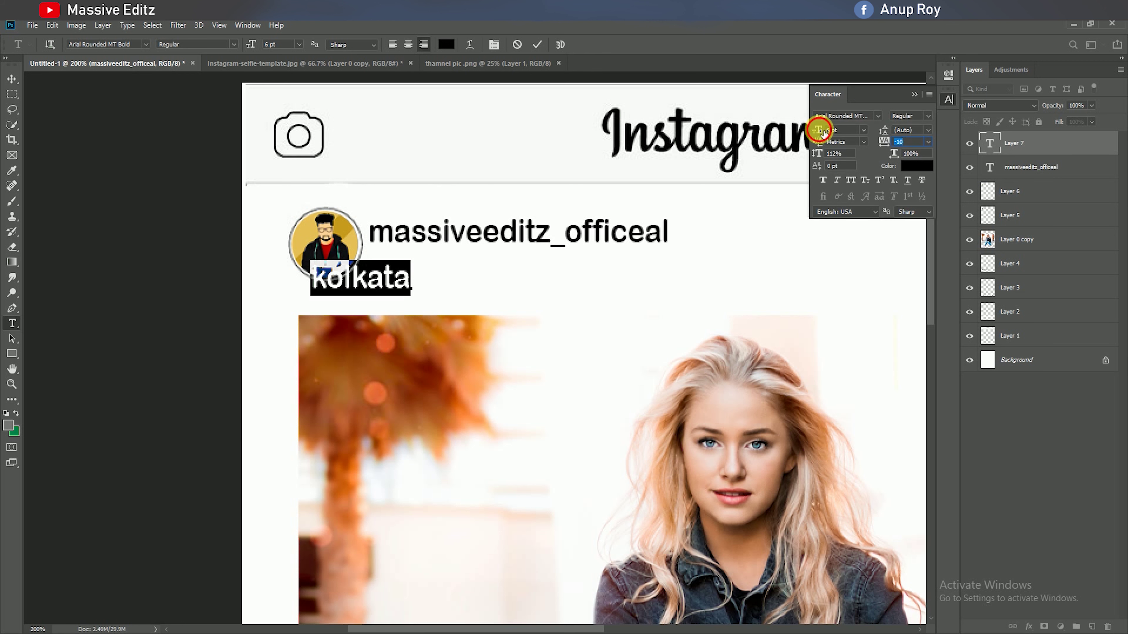
drag(822, 131, 818, 129)
click(537, 44)
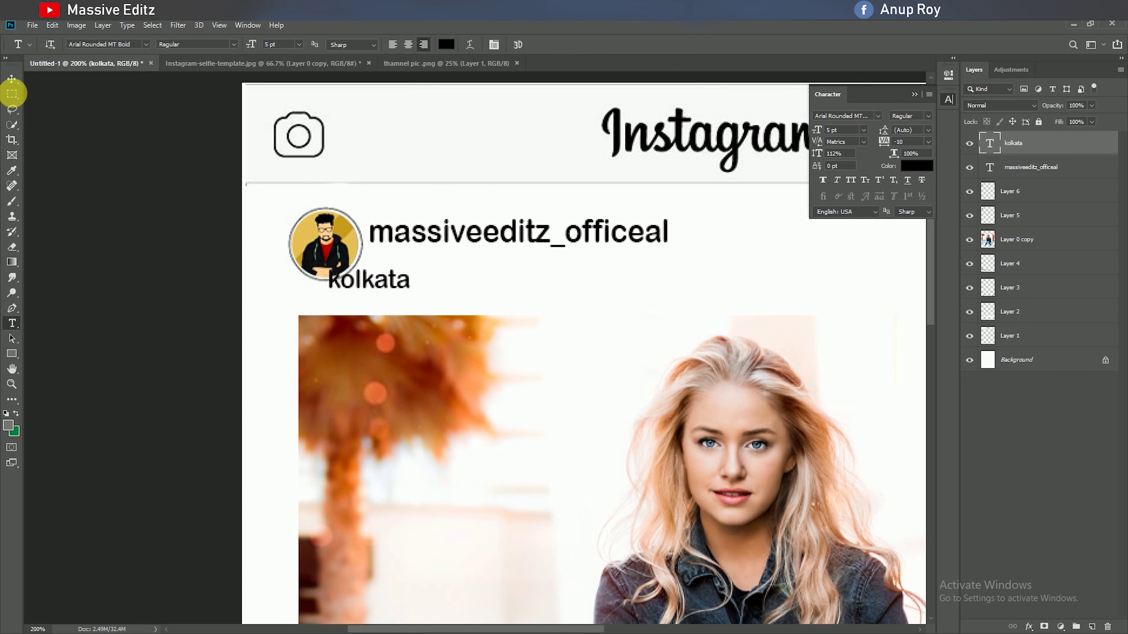
click(12, 79)
drag(385, 281, 425, 258)
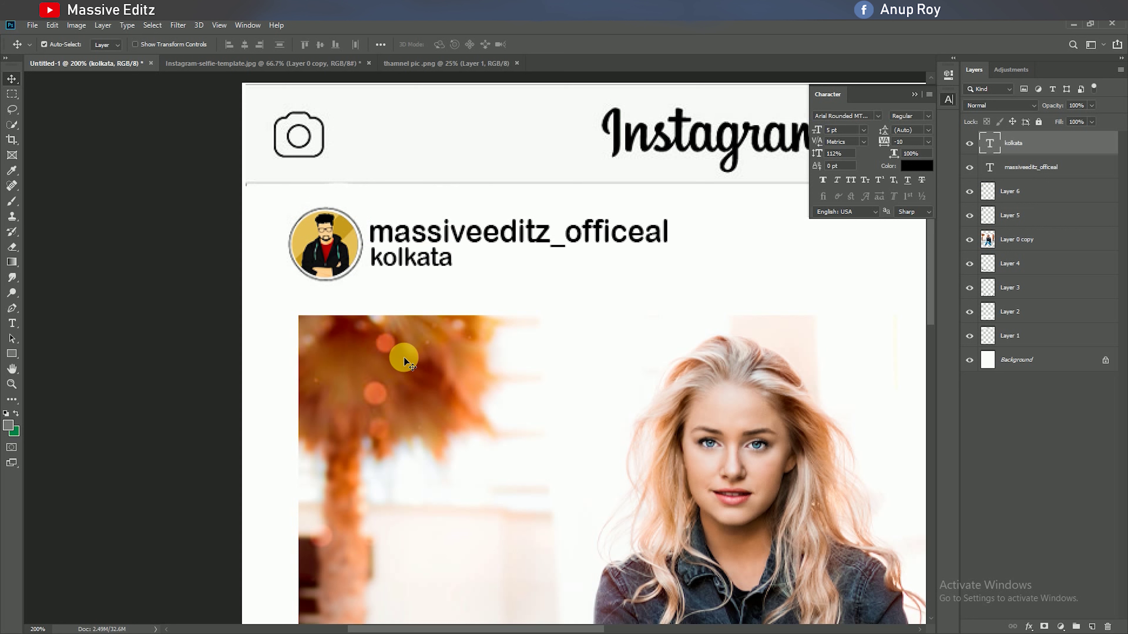
mouse_move(730, 217)
mouse_down()
mouse_move(394, 272)
mouse_move(408, 239)
mouse_up()
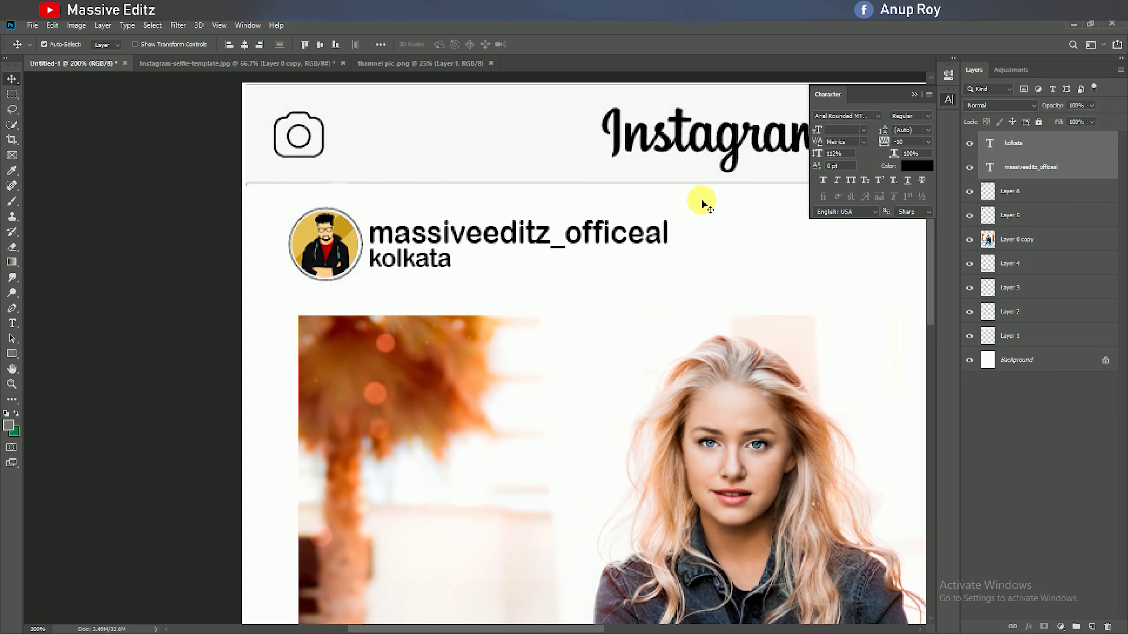
Draw a rectangle shape along the photo's edges above Layer 4.
key(ctrl+minus)
key(ctrl+minus)
click(914, 94)
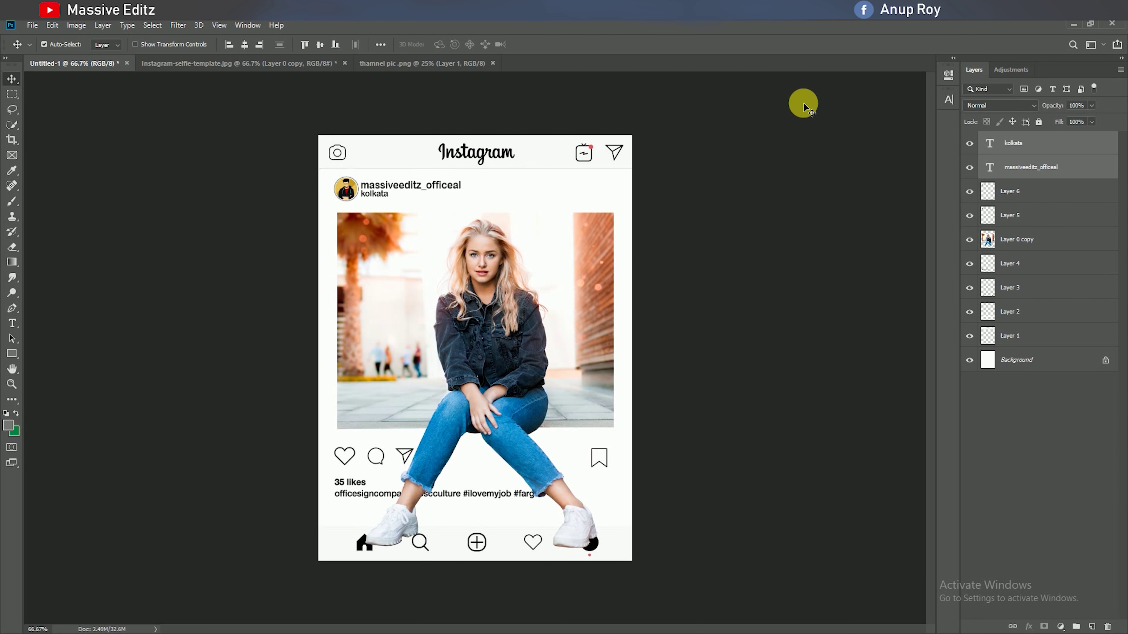
click(12, 353)
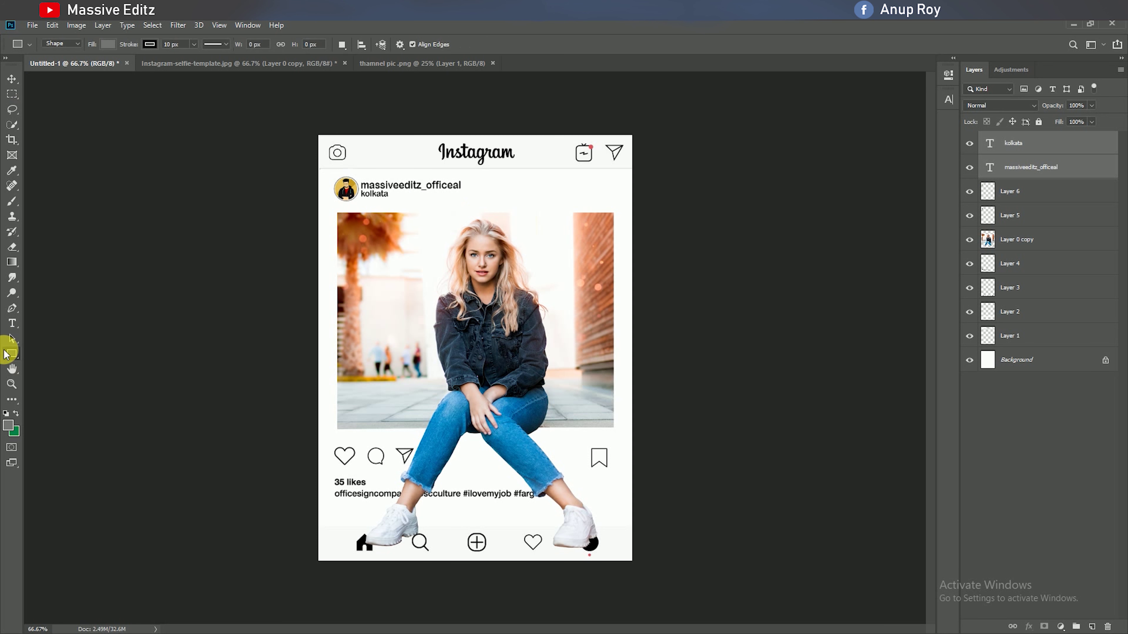
click(1039, 266)
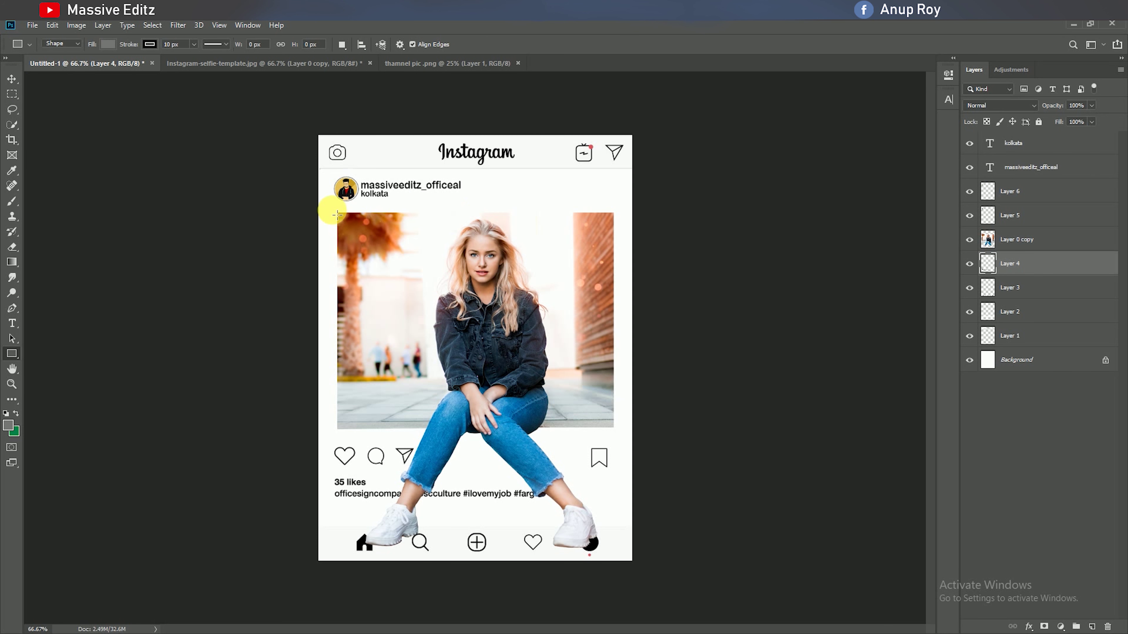
key(ctrl+plus)
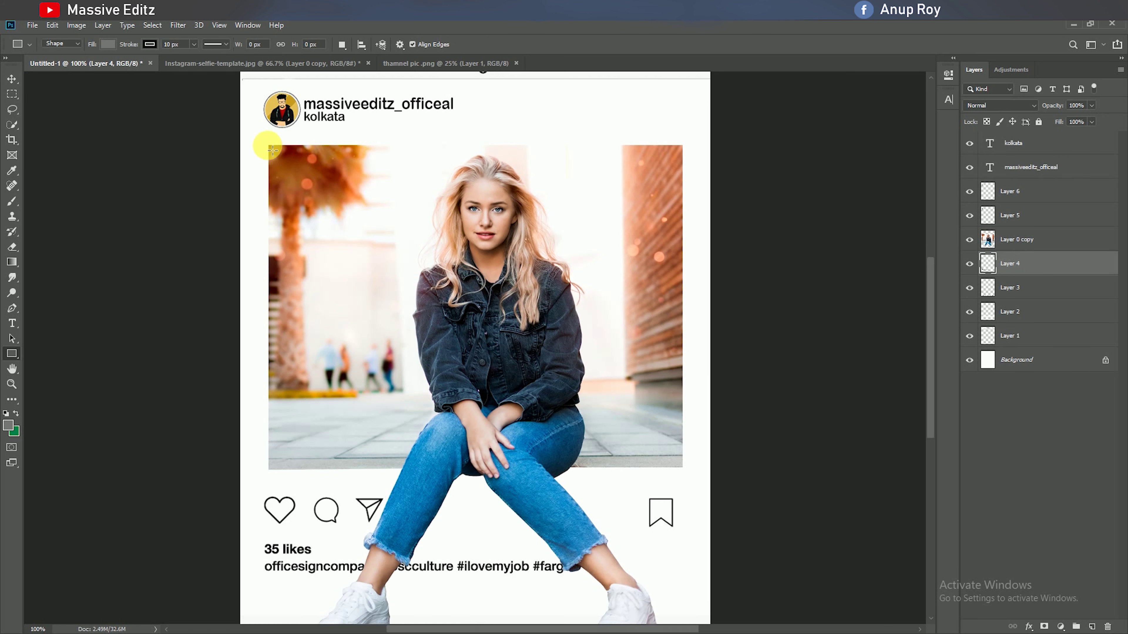
drag(266, 143, 689, 473)
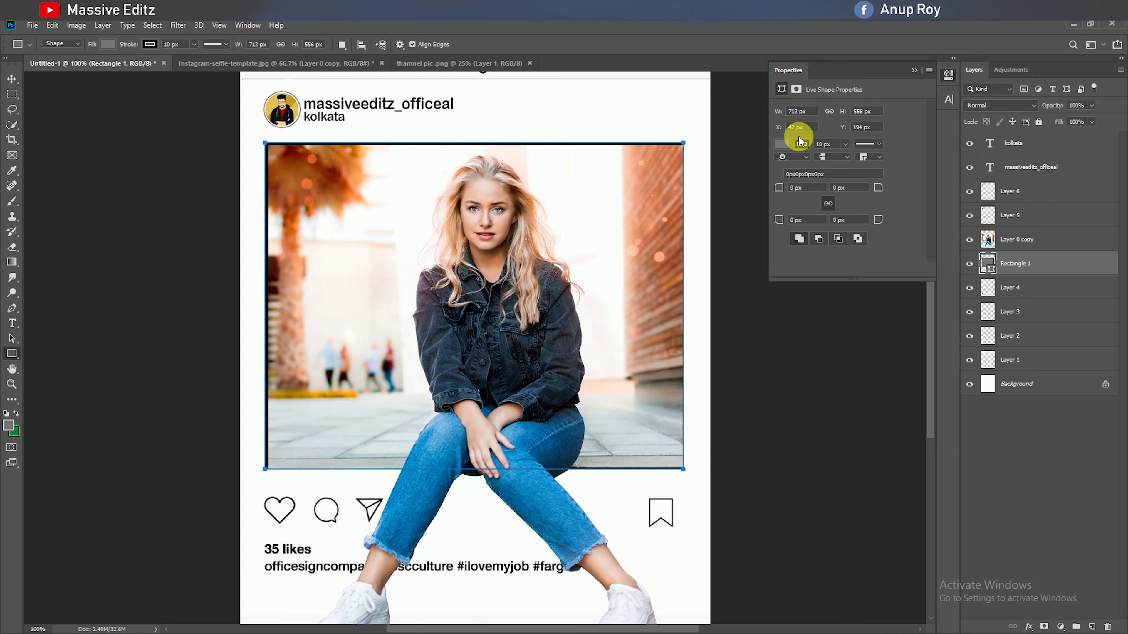
Give the rectangle a dark grey 2 px stroke.
click(785, 146)
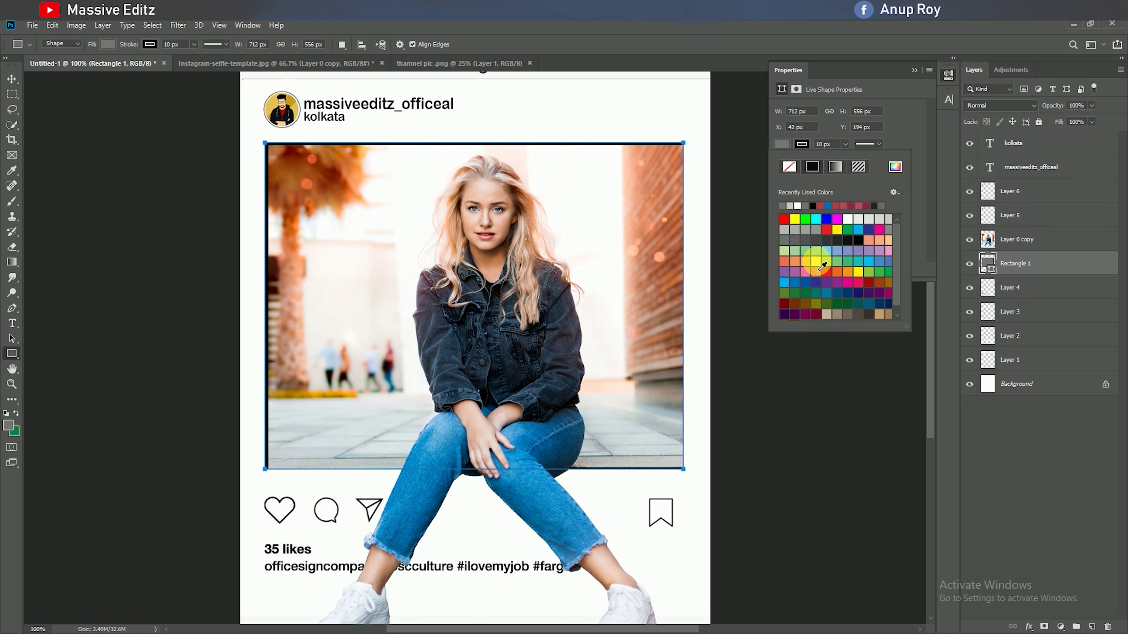
click(819, 239)
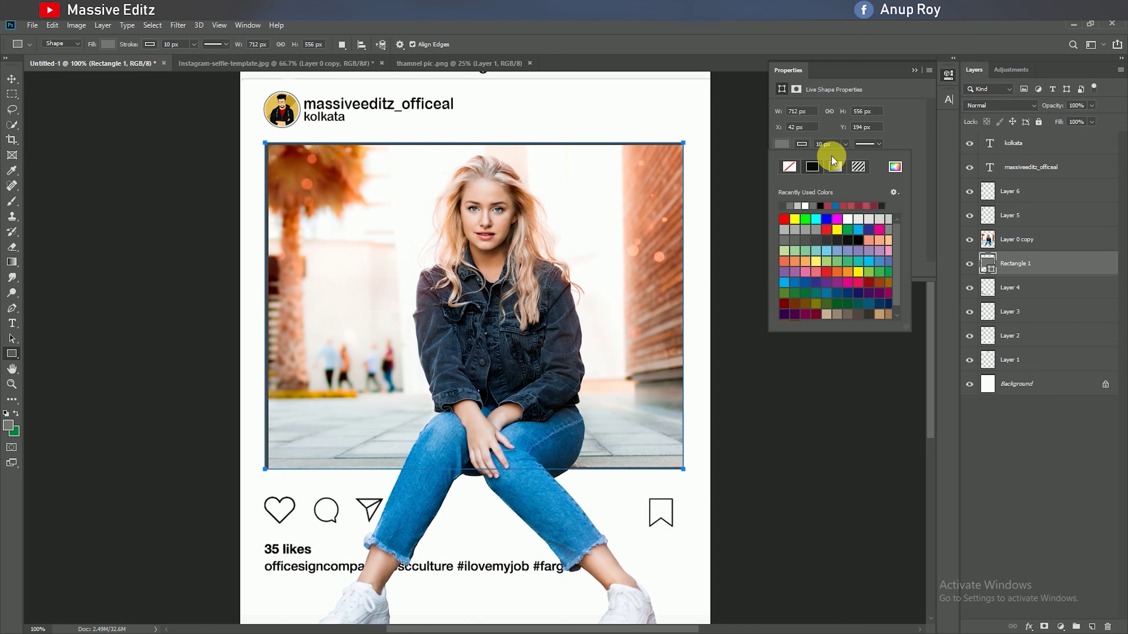
click(828, 149)
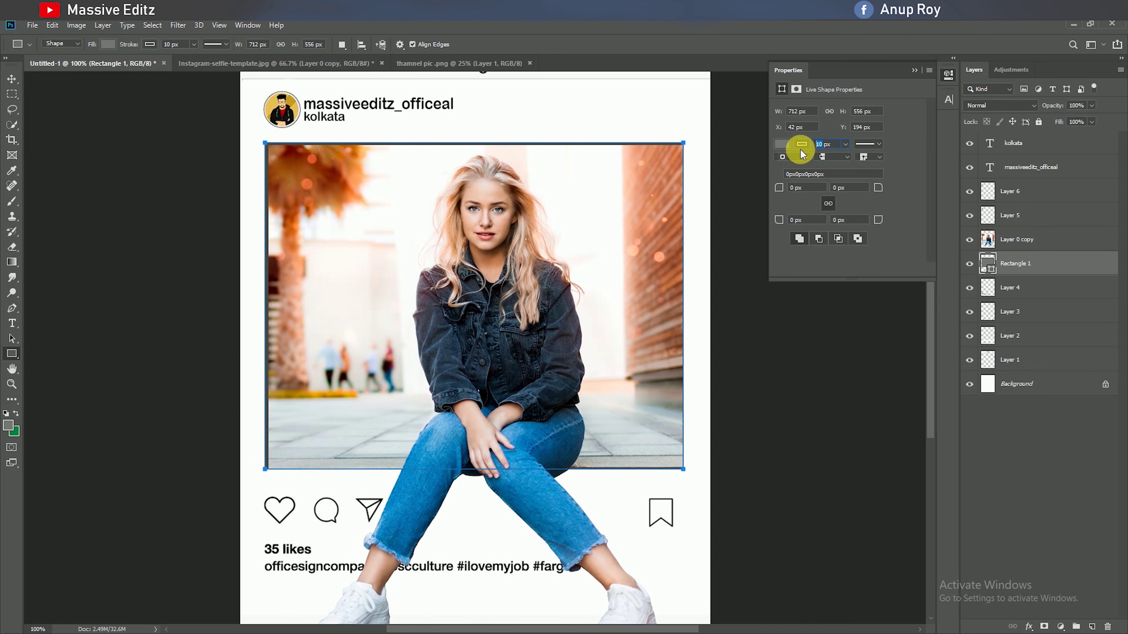
text(2)
click(914, 69)
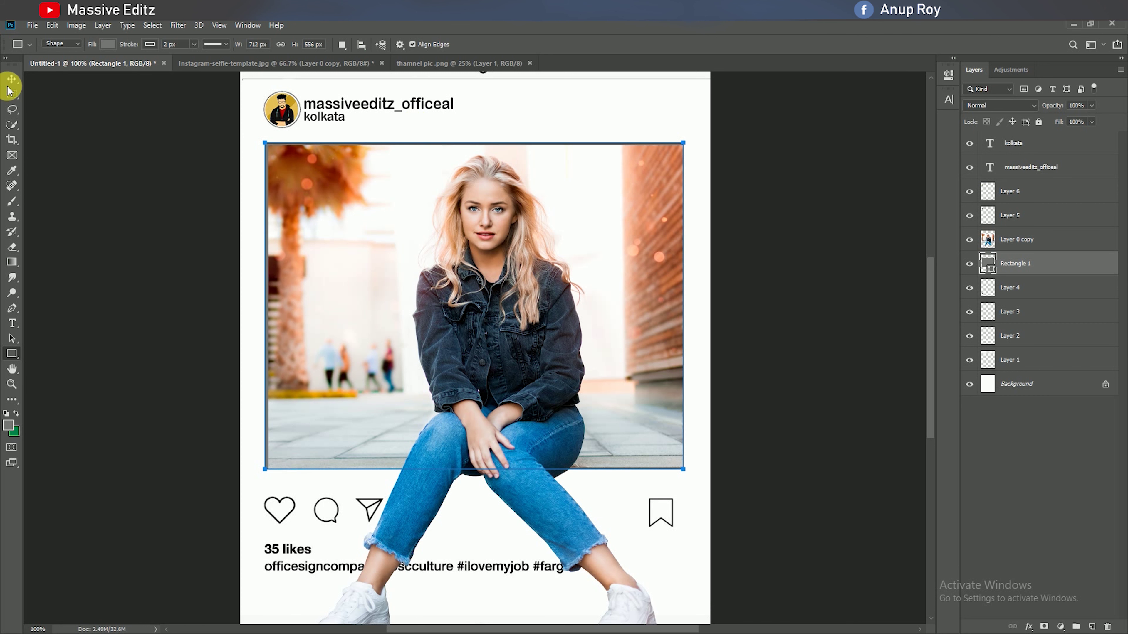
Nudge the Rectangle 1 frame a few pixels to align it around the photo.
click(11, 79)
key(Right)
key(Right)
key(Right)
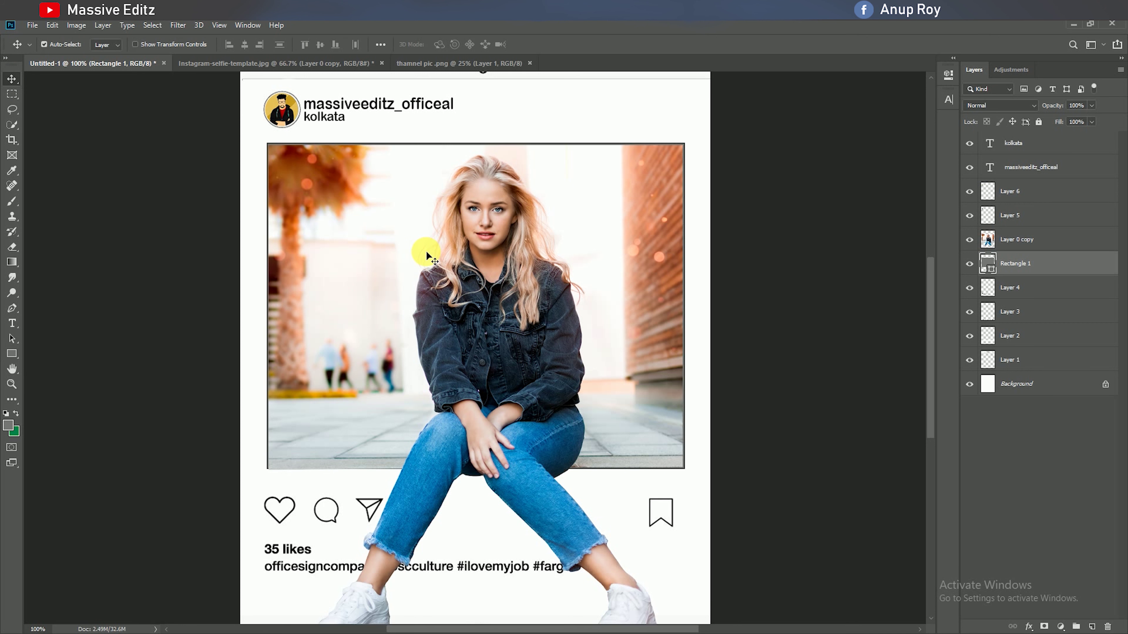
key(Right)
key(Down)
key(Down)
key(Down)
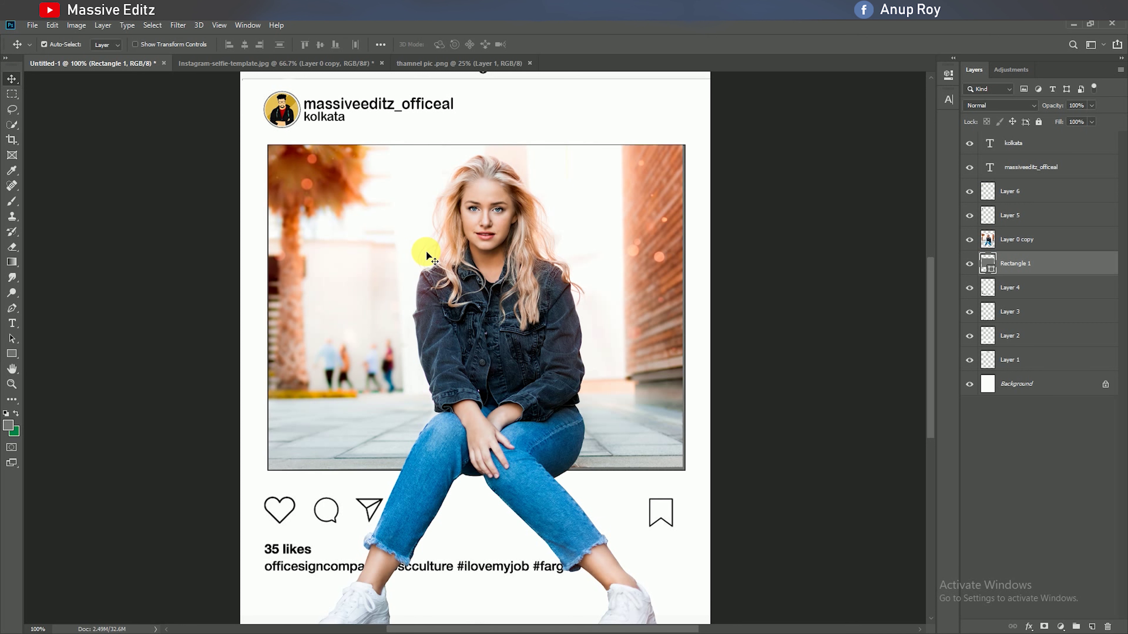
key(Up)
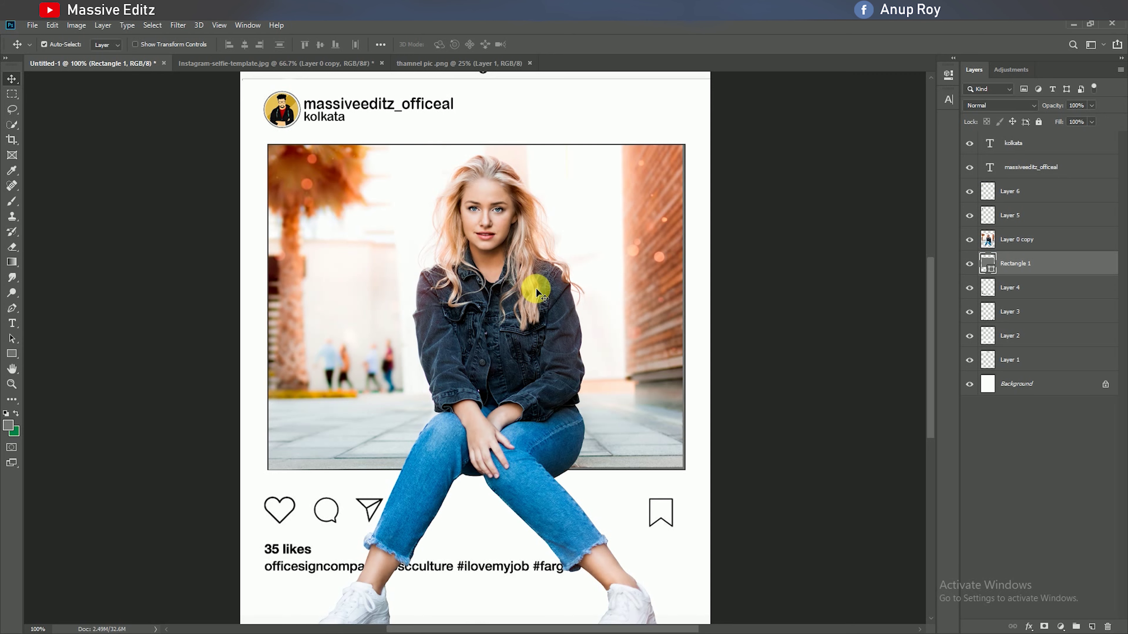
key(Left)
scroll(490, 310, down, 3)
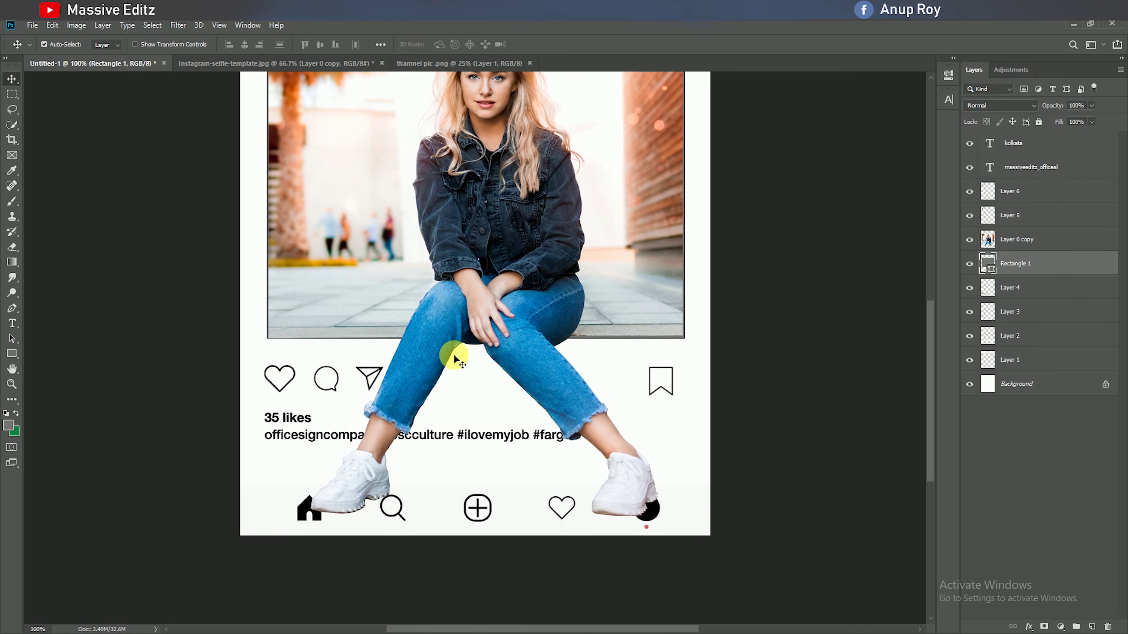
Add new Layer 7 and set up a soft Brush at 70% opacity, zoomed to 200%.
click(1092, 627)
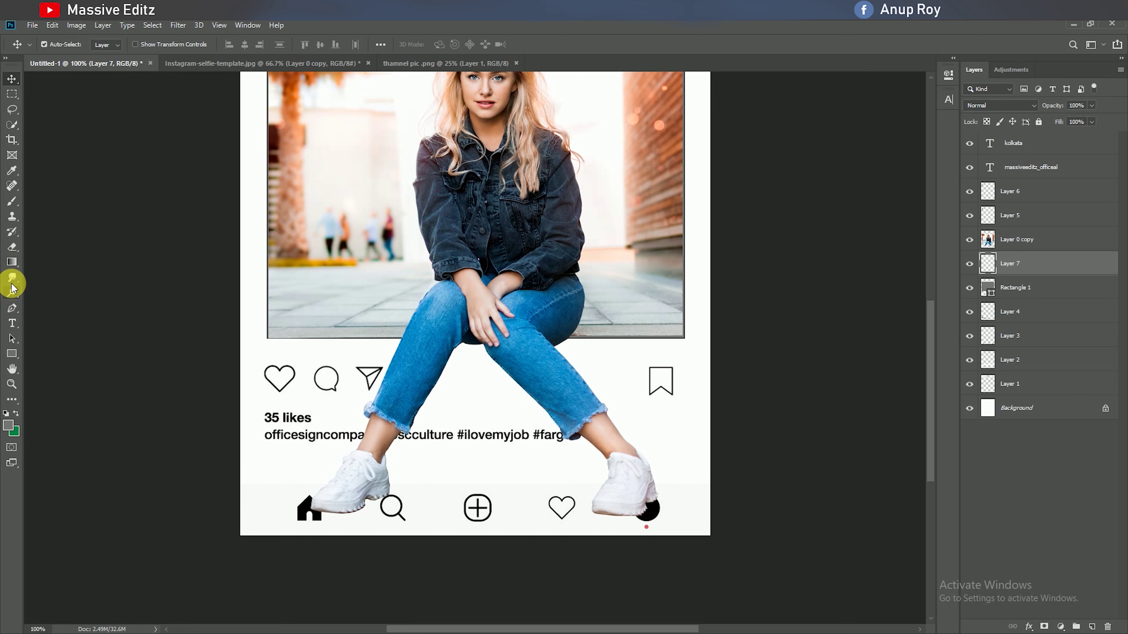
click(11, 201)
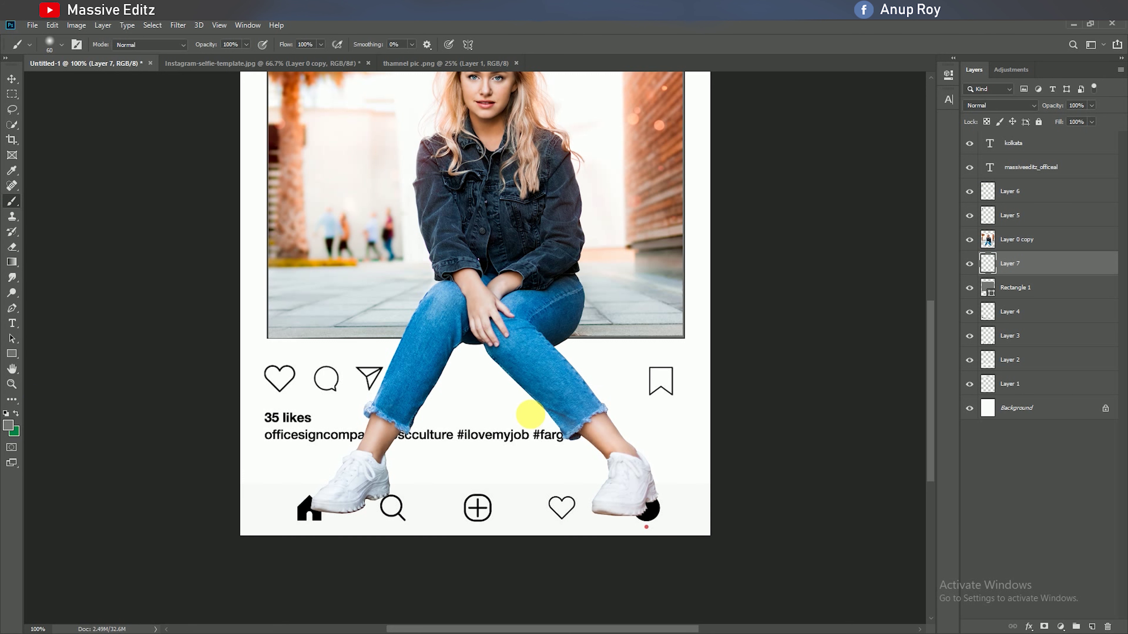
key(ctrl+plus)
drag(211, 46, 207, 48)
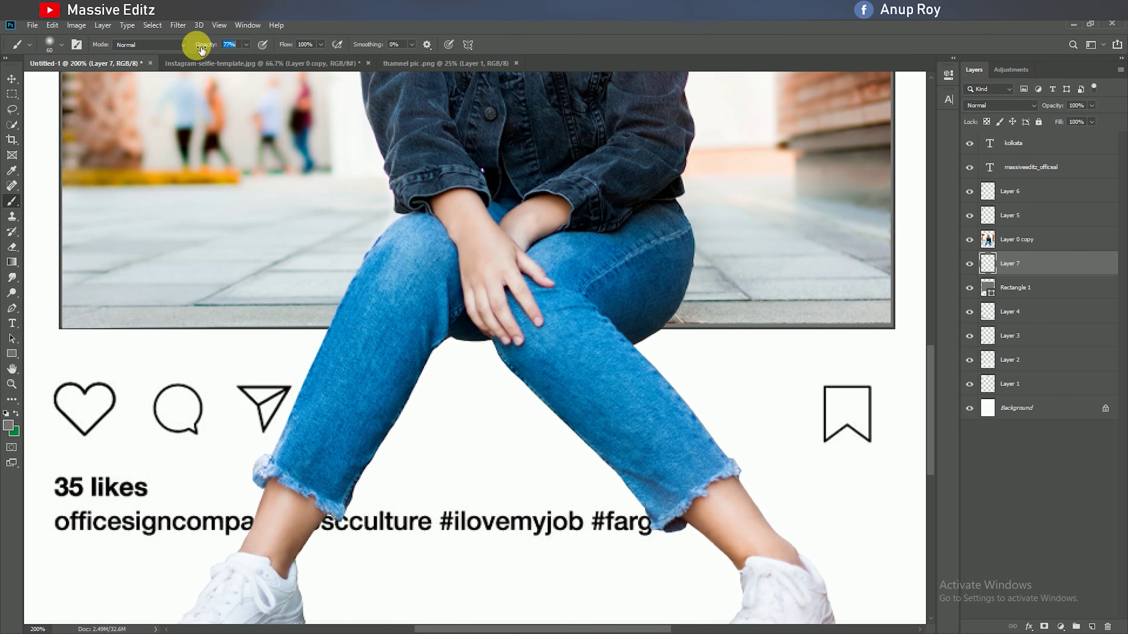
click(62, 44)
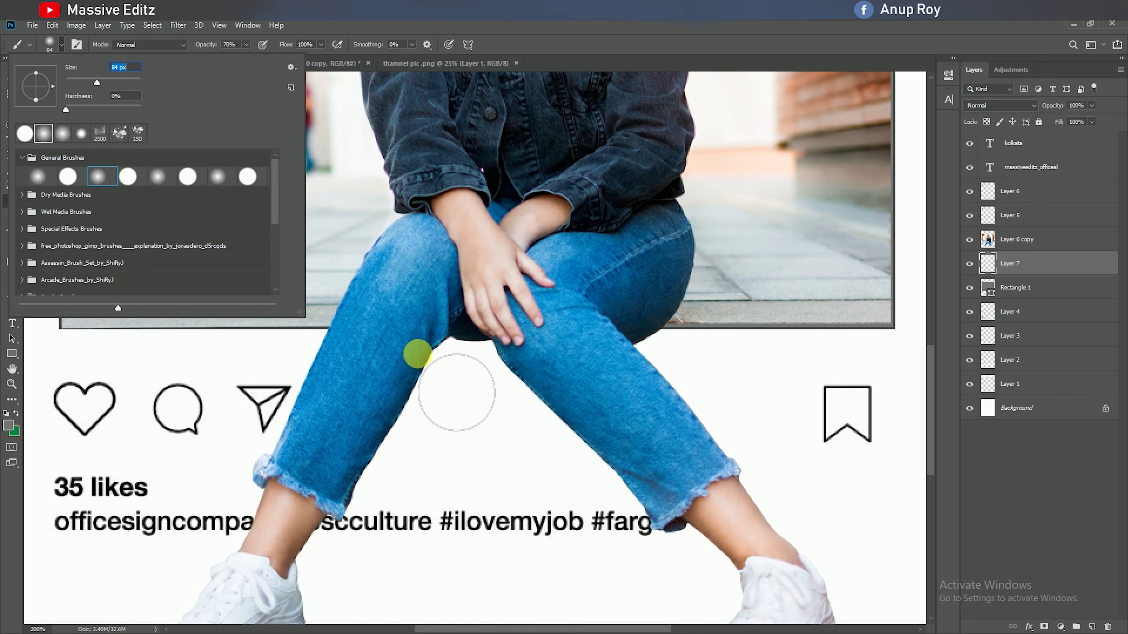
click(444, 315)
Paint a soft grey shadow down the right jeans leg, undoing and retrying strokes.
scroll(532, 311, down, 2)
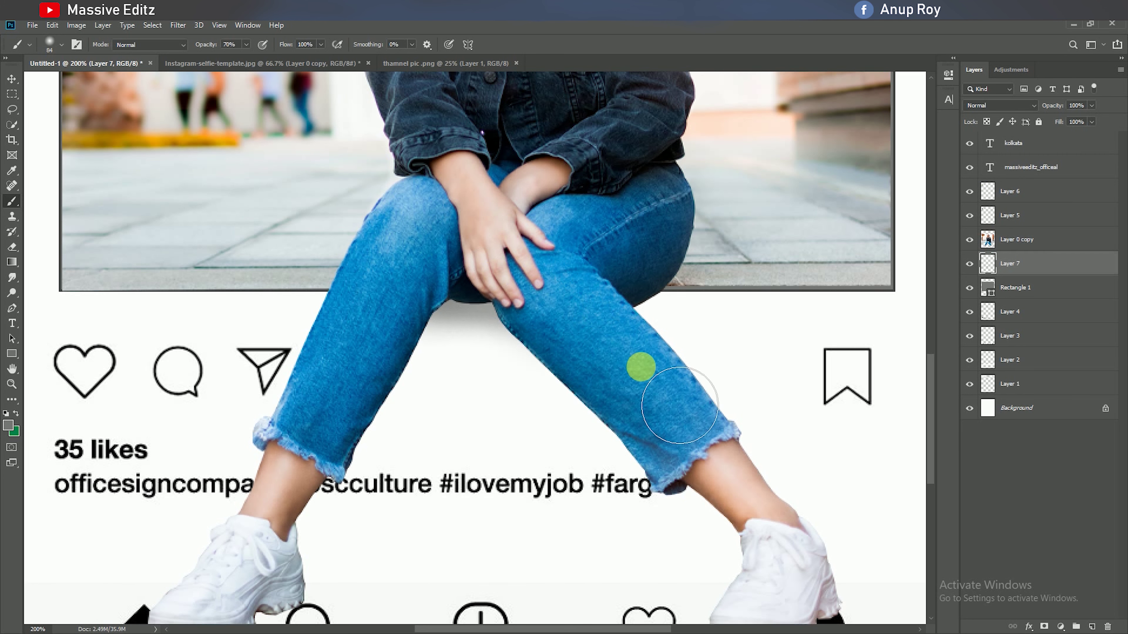
mouse_move(642, 365)
mouse_down()
mouse_move(503, 302)
mouse_move(740, 472)
mouse_up()
key(ctrl+z)
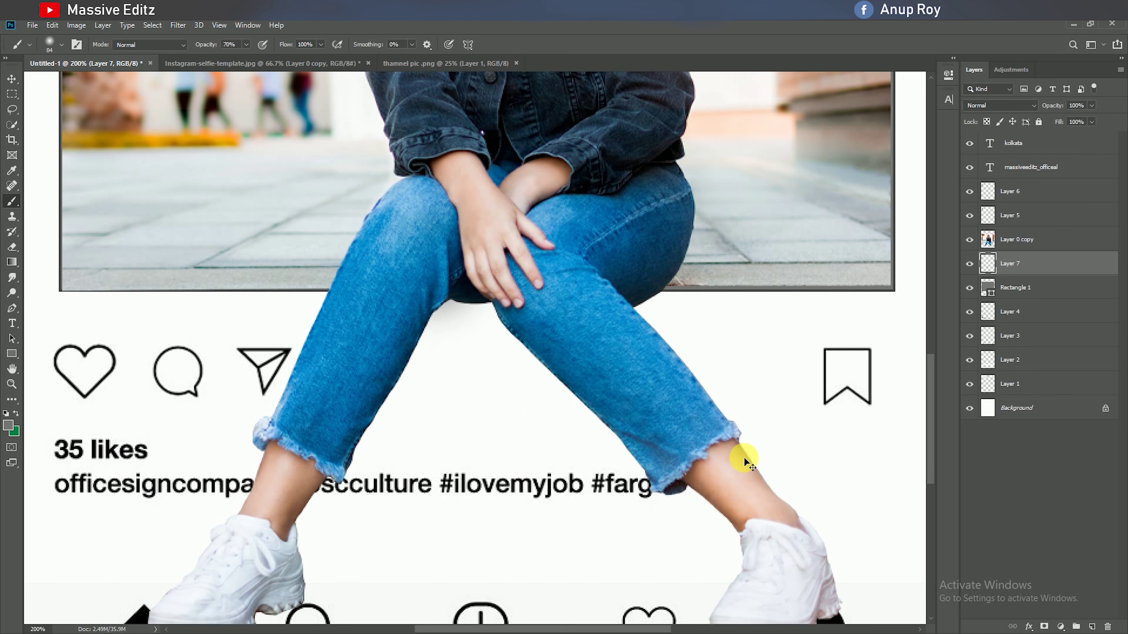
key(bracketleft)
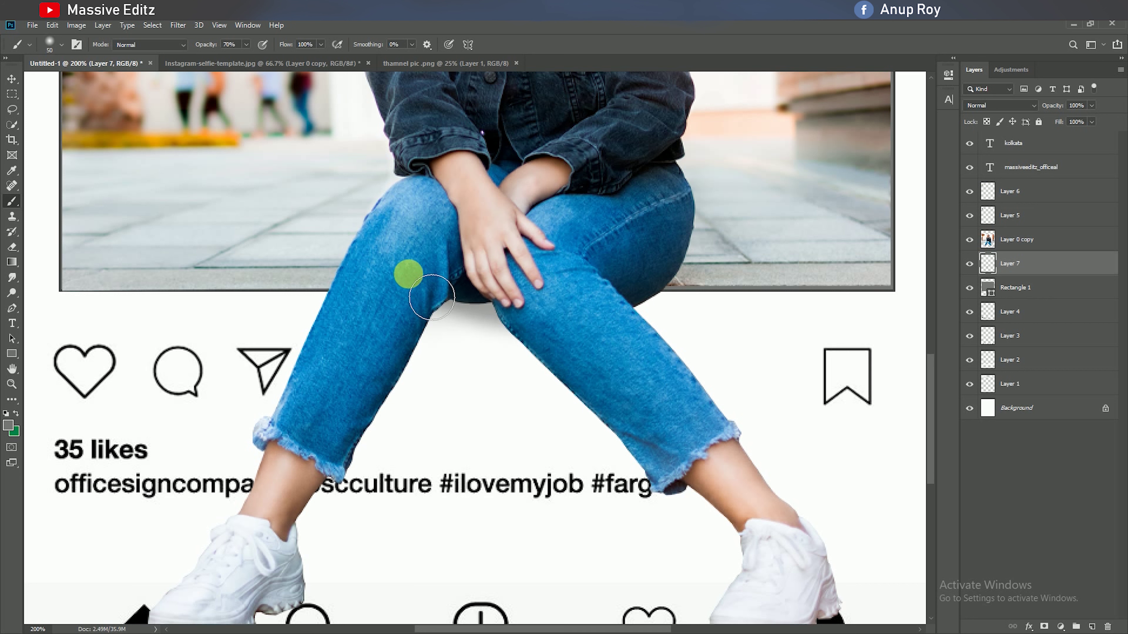
mouse_move(431, 296)
mouse_down()
mouse_move(577, 330)
mouse_move(631, 457)
mouse_up()
key(ctrl+z)
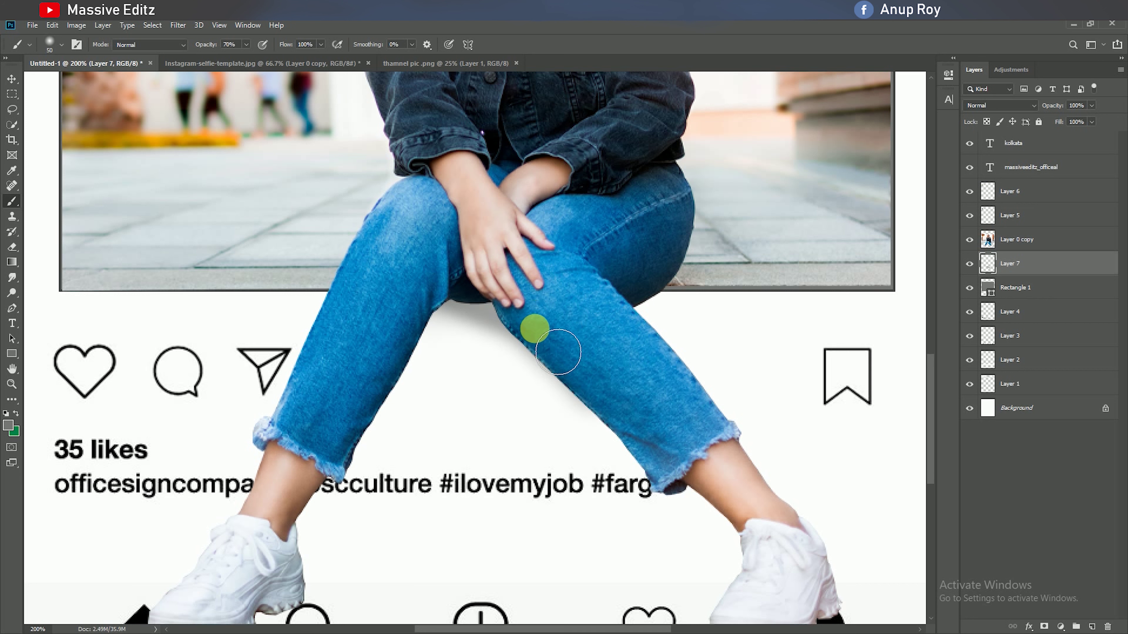
drag(534, 328, 667, 466)
key(ctrl+z)
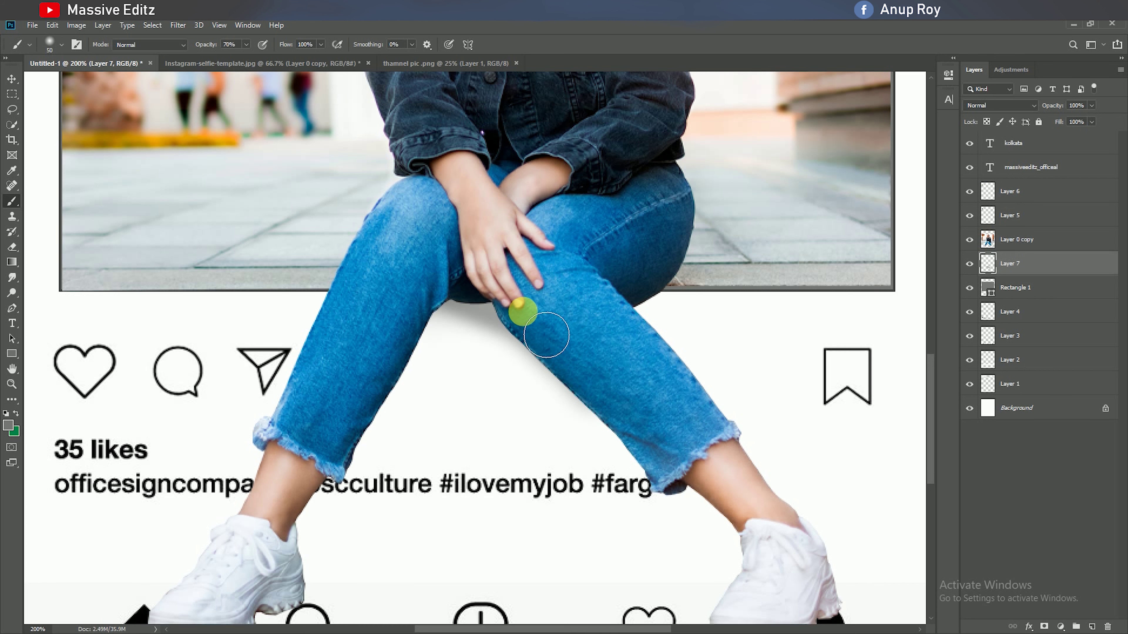
drag(538, 327, 651, 450)
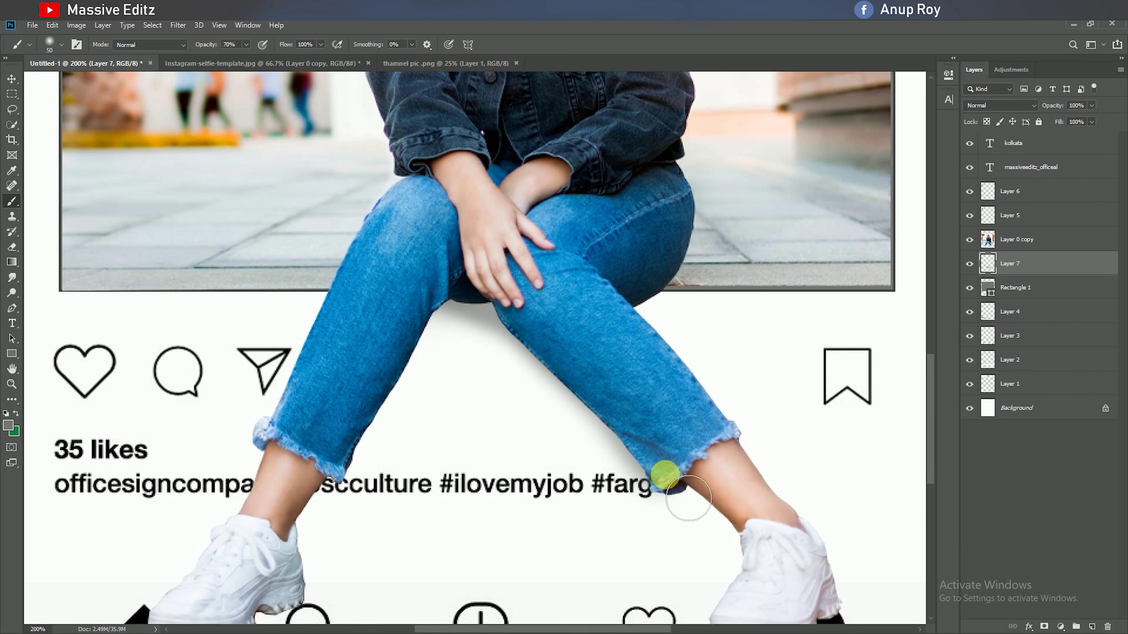
Shade the white area under the photo frame and beside the left jeans leg.
scroll(689, 461, down, 2)
scroll(667, 340, down, 2)
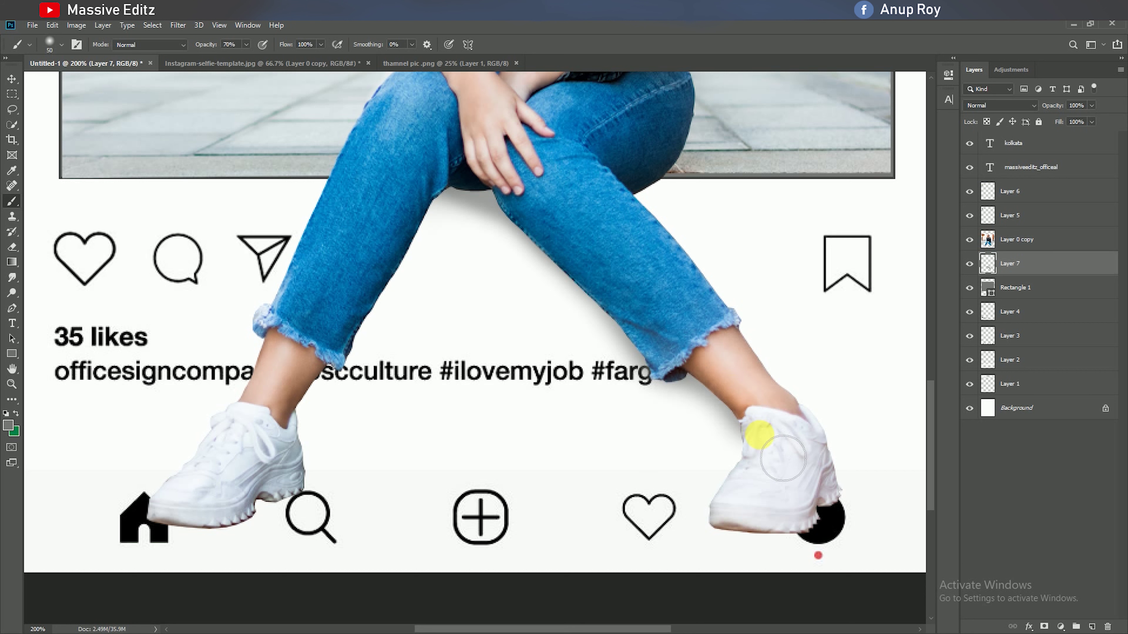
drag(630, 209, 791, 185)
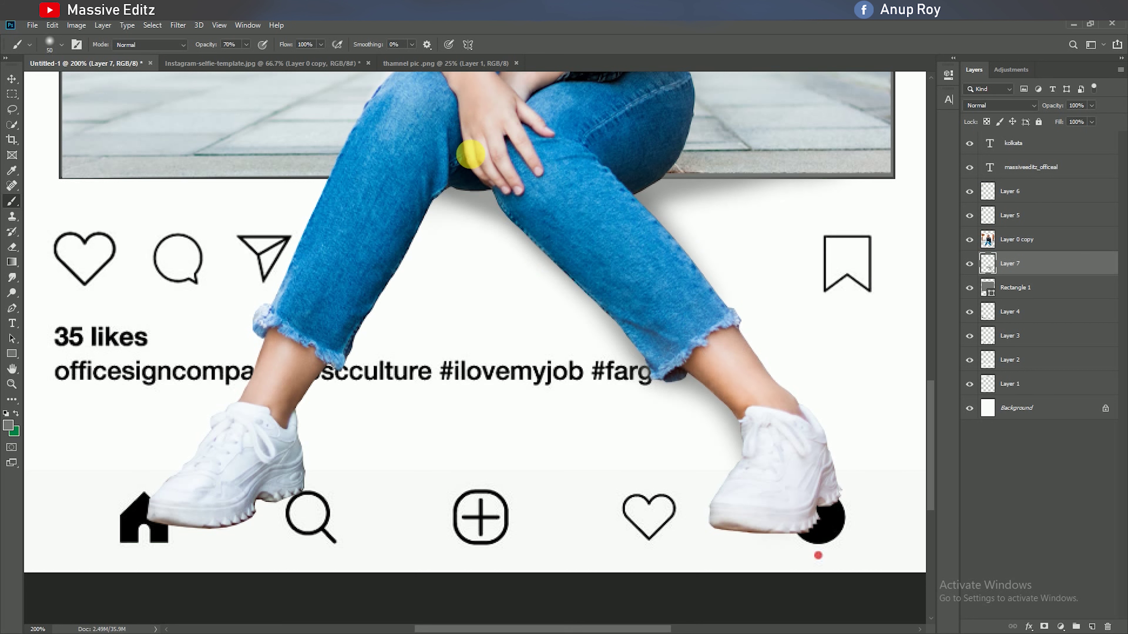
scroll(442, 104, down, 2)
drag(442, 104, 363, 266)
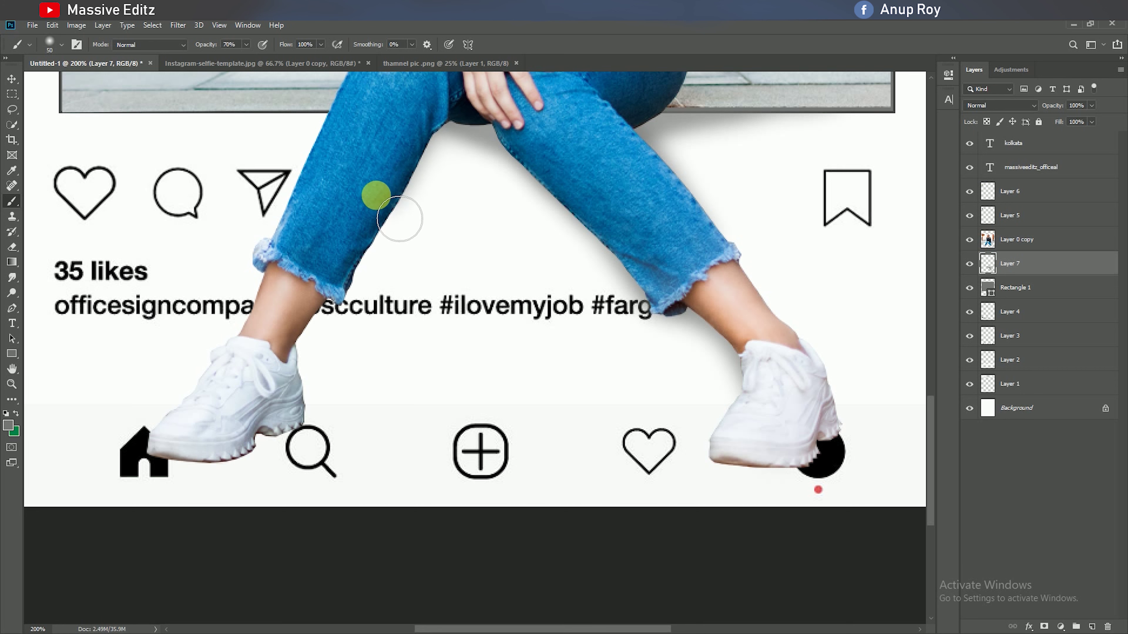
scroll(363, 267, down, 2)
drag(386, 133, 284, 344)
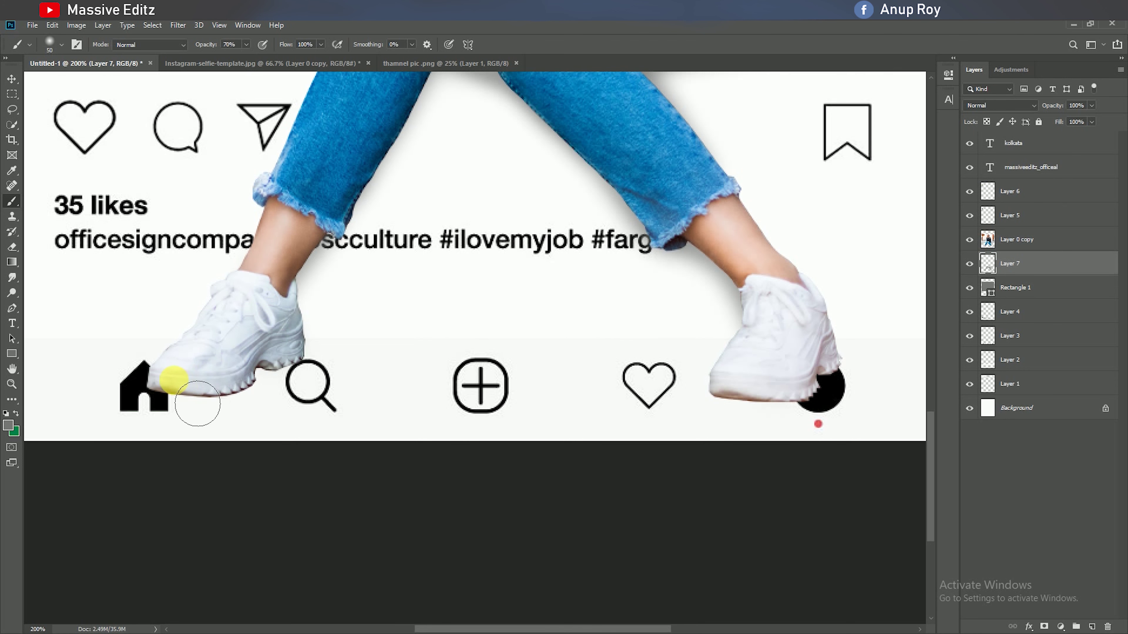
Lay soft shadows under both shoe soles and move Layer 7 lower in the stack.
drag(207, 396, 319, 392)
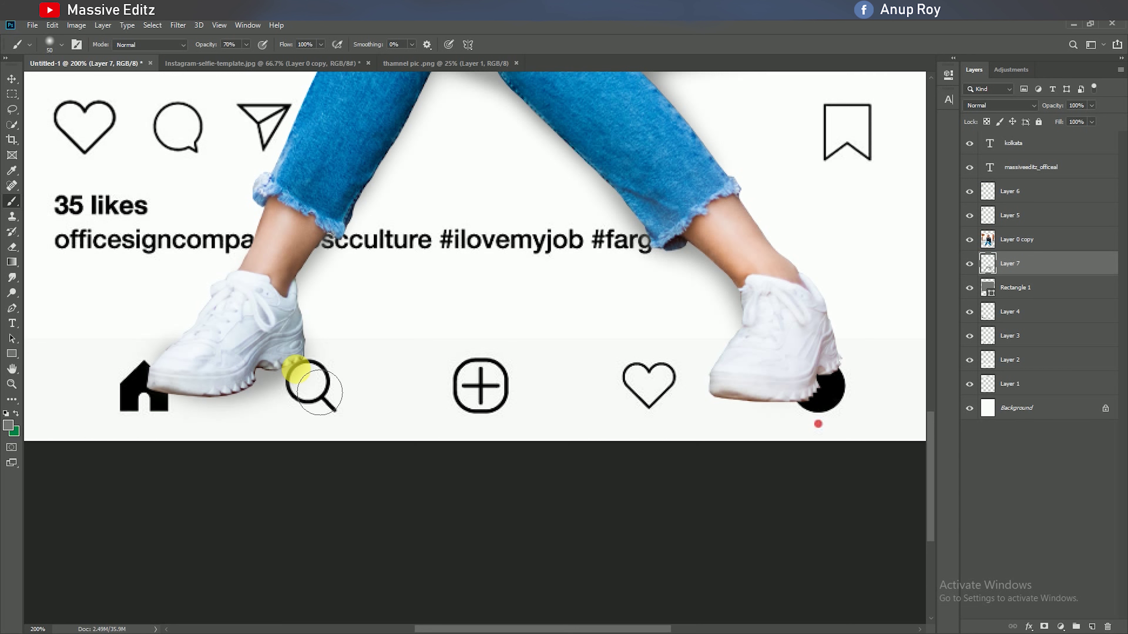
mouse_move(758, 403)
mouse_down()
mouse_move(805, 390)
mouse_move(755, 383)
mouse_up()
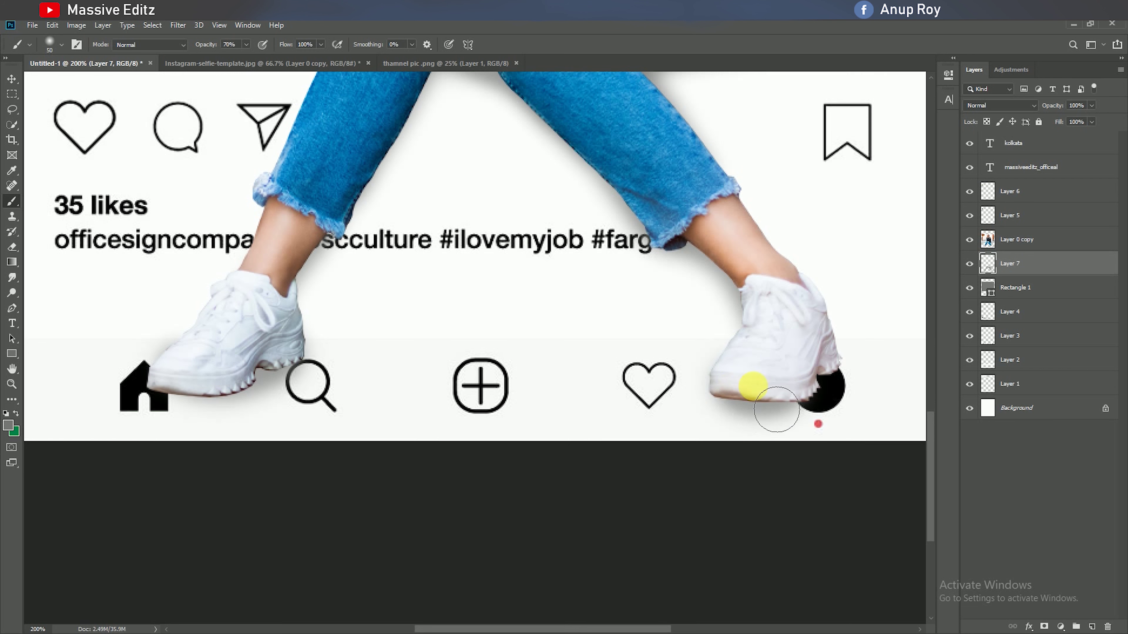
drag(697, 521, 801, 396)
scroll(639, 346, up, 2)
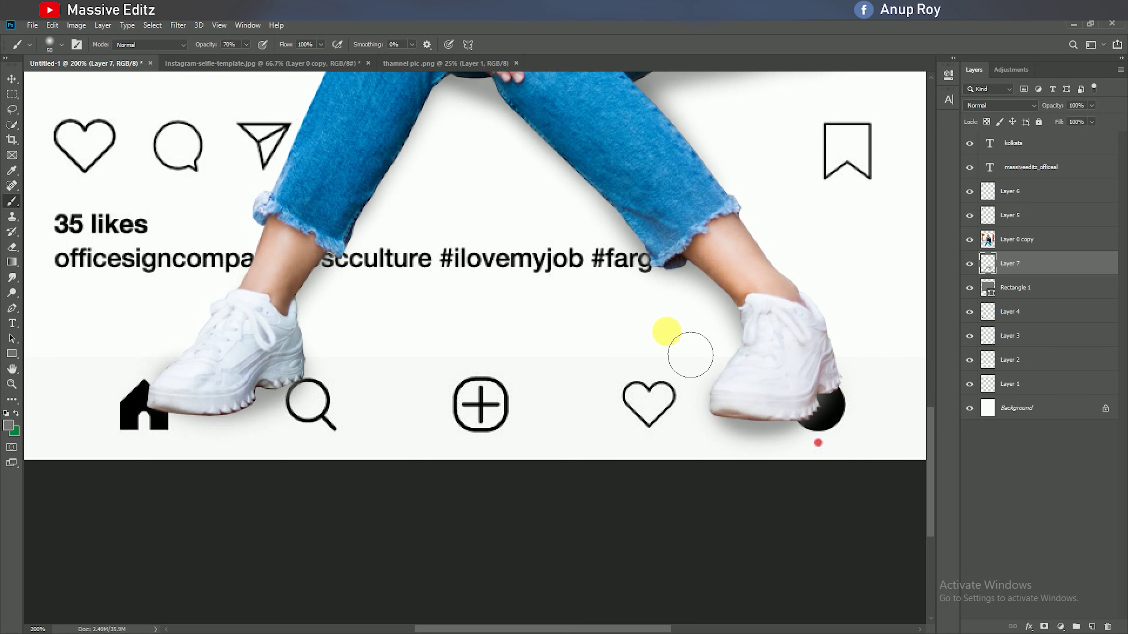
mouse_move(1038, 287)
mouse_down()
mouse_move(1082, 379)
mouse_move(1052, 284)
mouse_up()
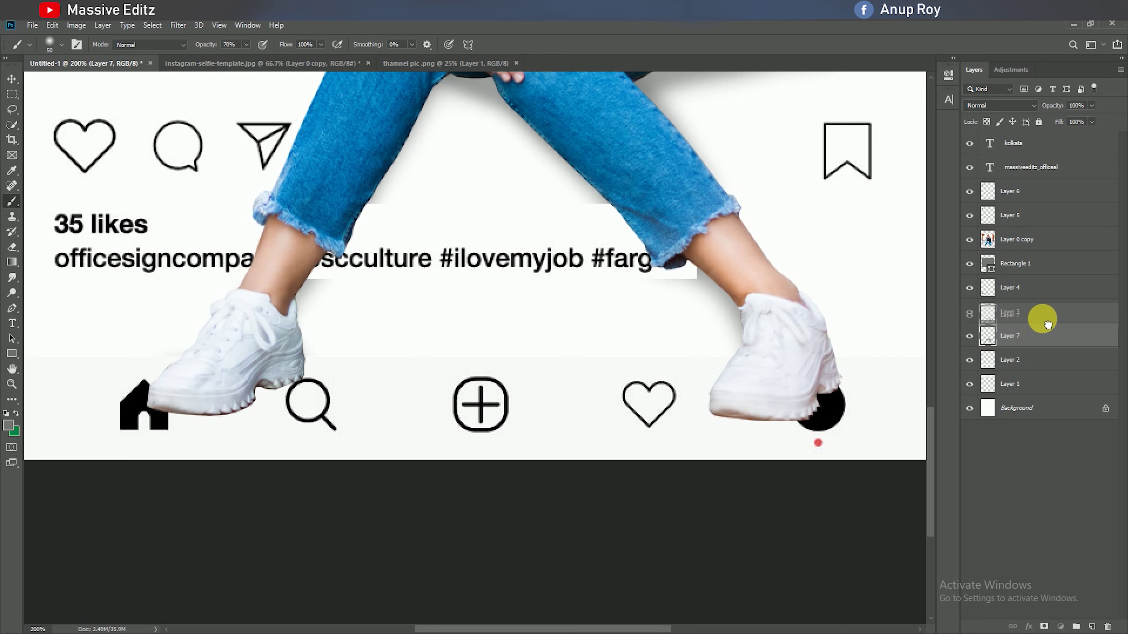
Move Layer 3 directly above Layer 7, then make Layer 7 active again.
drag(1014, 346, 1030, 284)
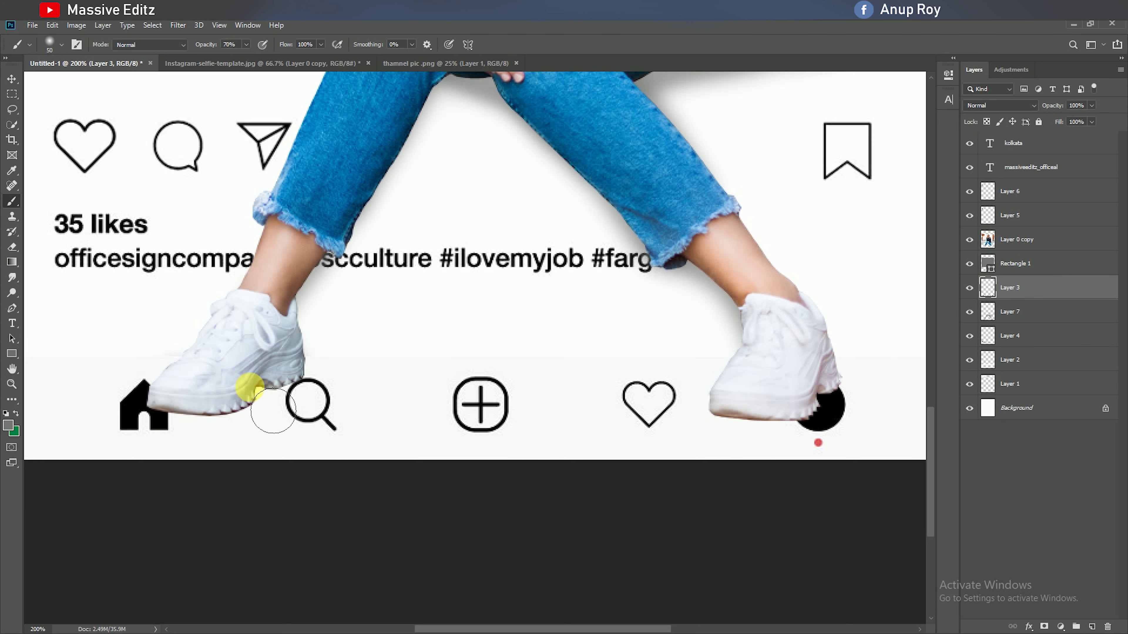
scroll(444, 409, up, 2)
scroll(377, 382, up, 2)
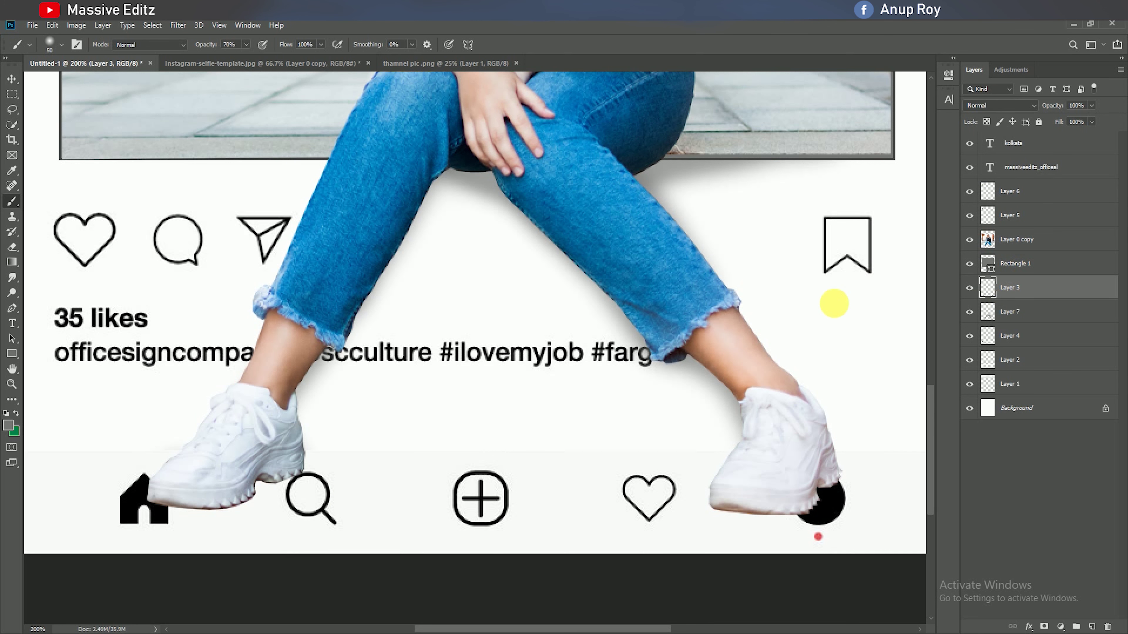
click(1017, 317)
Brush extra shadow around the legs on Layer 7 and fit the mockup on screen.
scroll(451, 266, up, 1)
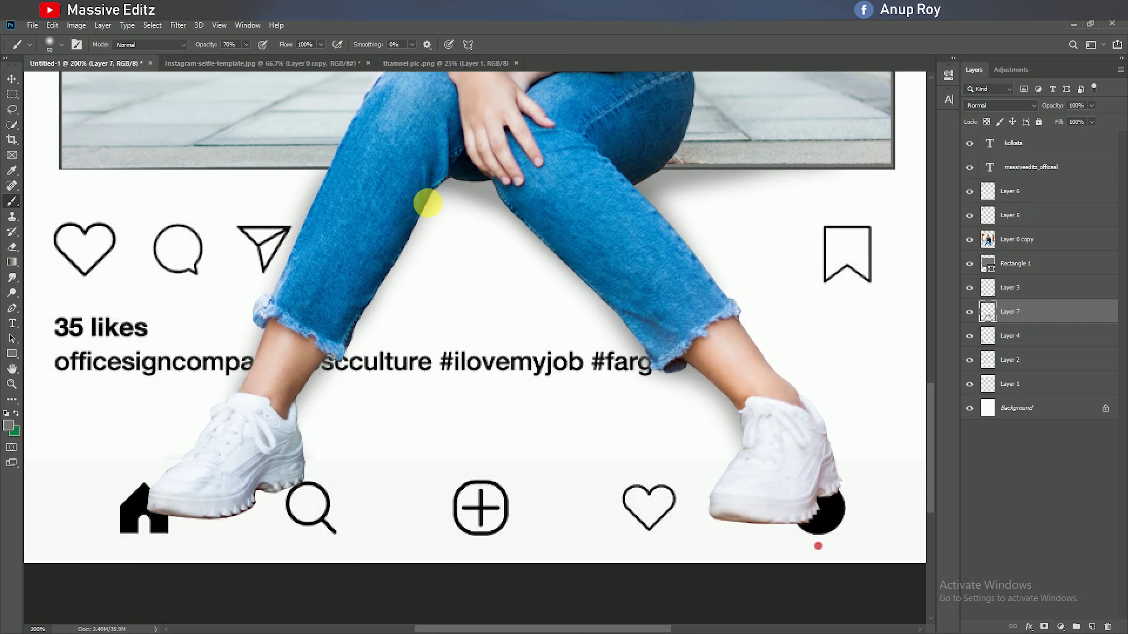
mouse_move(428, 203)
mouse_down()
mouse_move(544, 206)
mouse_move(646, 305)
mouse_up()
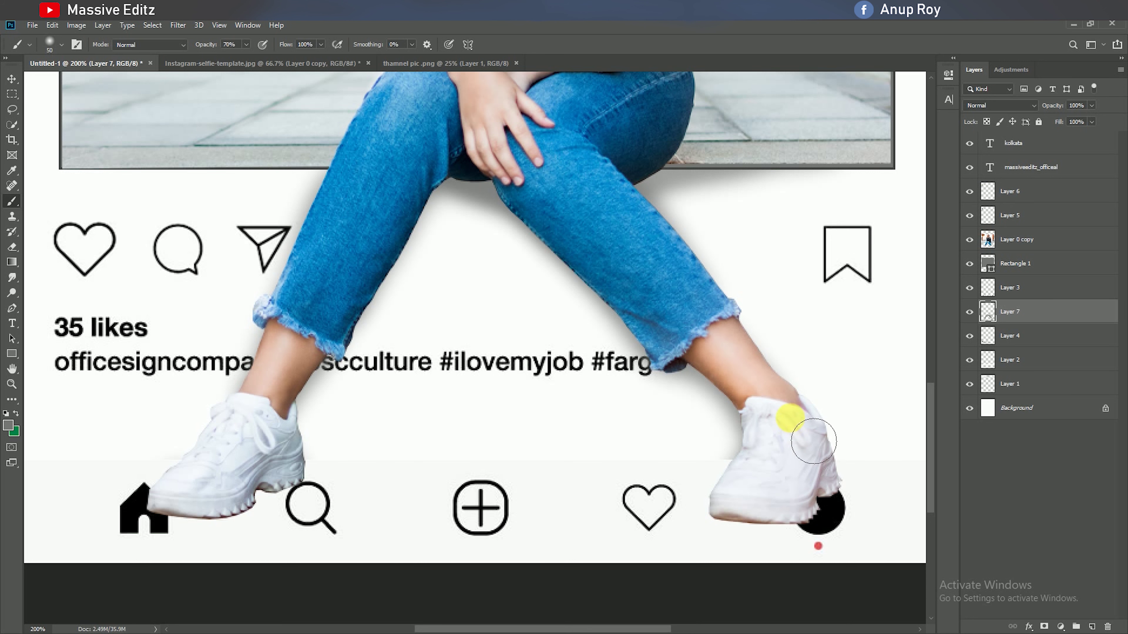
scroll(673, 360, up, 2)
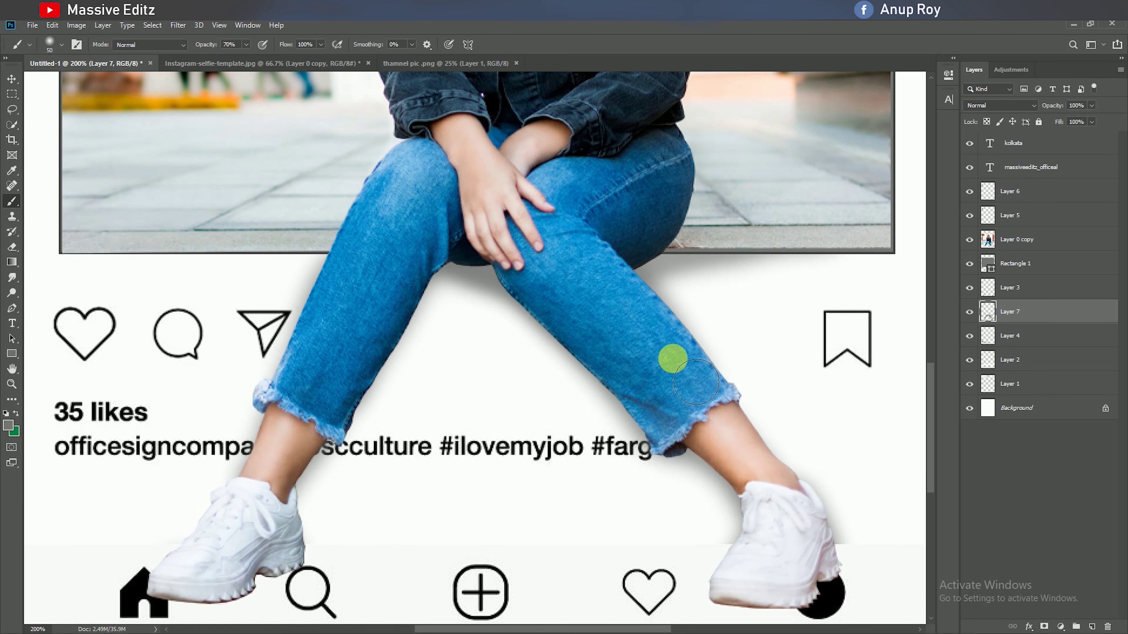
mouse_move(672, 358)
mouse_down()
mouse_move(335, 305)
mouse_move(390, 252)
mouse_move(435, 247)
mouse_move(411, 249)
mouse_move(555, 271)
mouse_up()
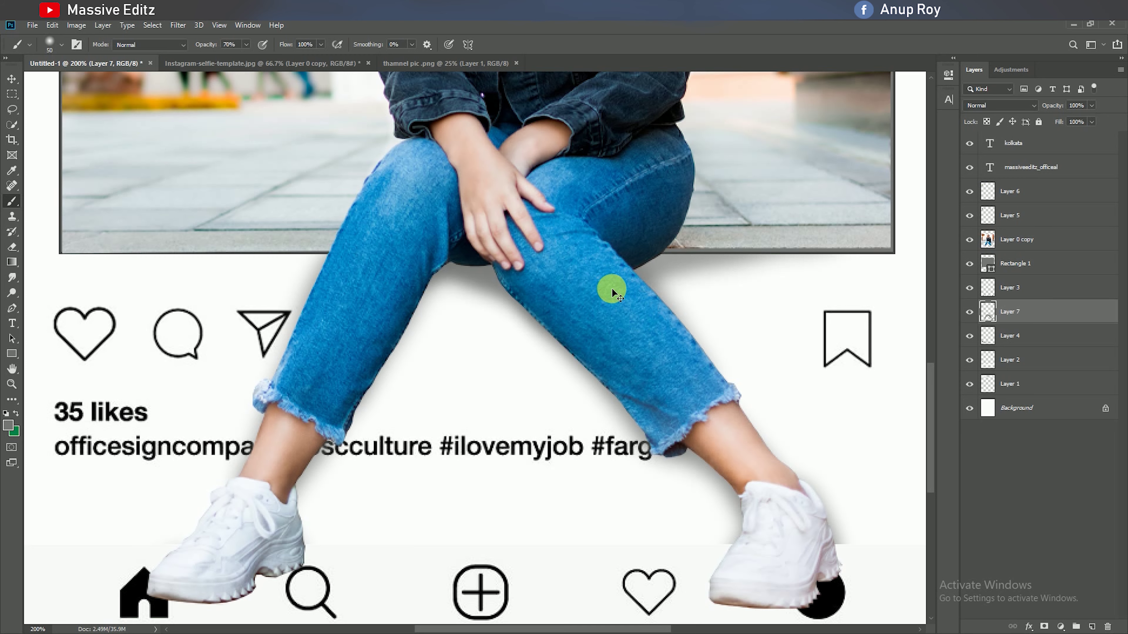
key(ctrl+0)
Stamp all visible layers into Layer 9 on top and apply Camera Raw Contrast +13.
click(11, 76)
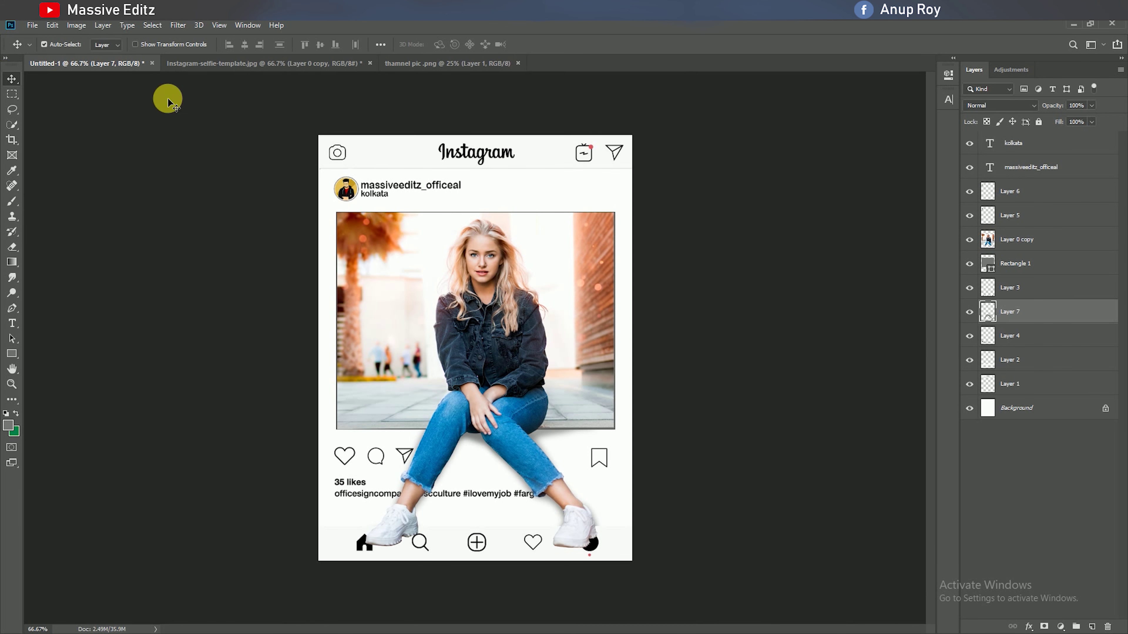
click(1049, 143)
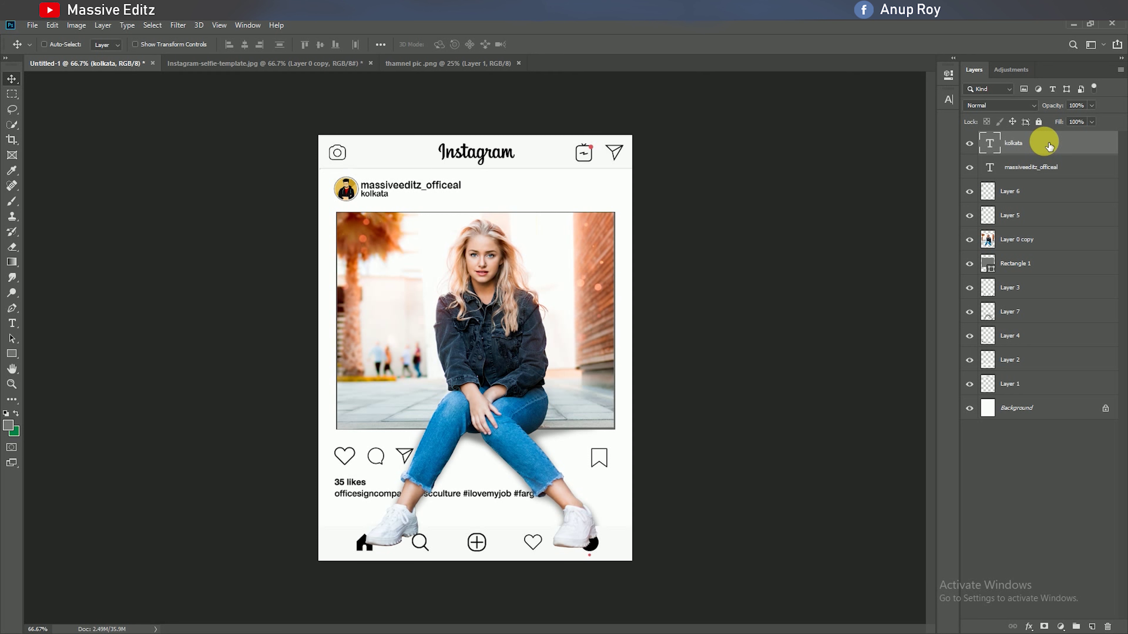
key(ctrl+alt+shift+e)
click(179, 26)
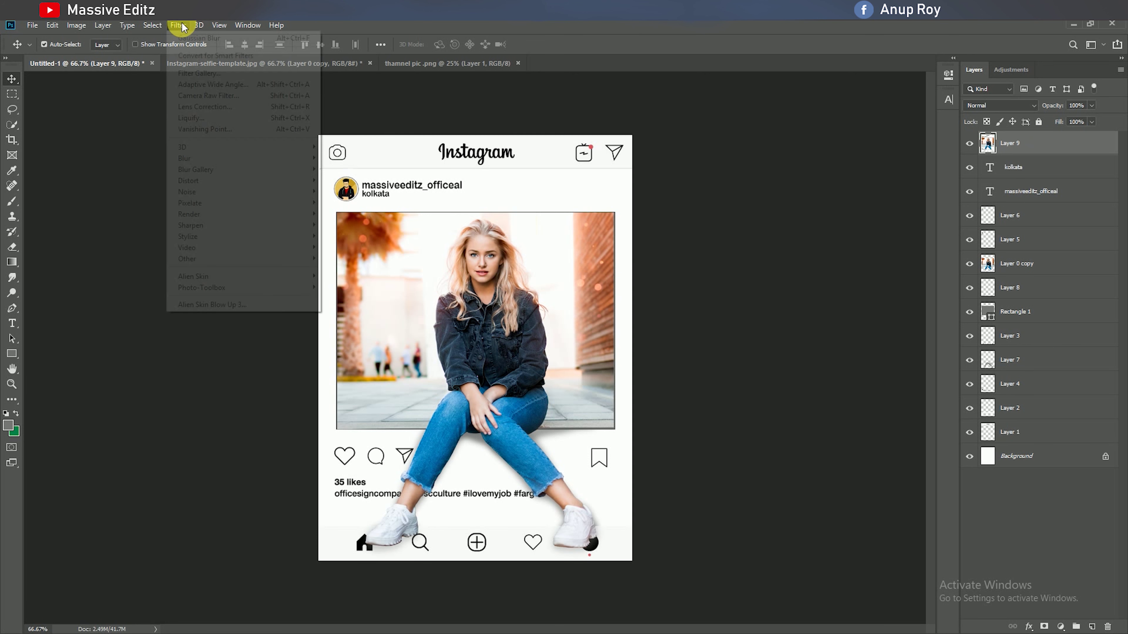
click(203, 94)
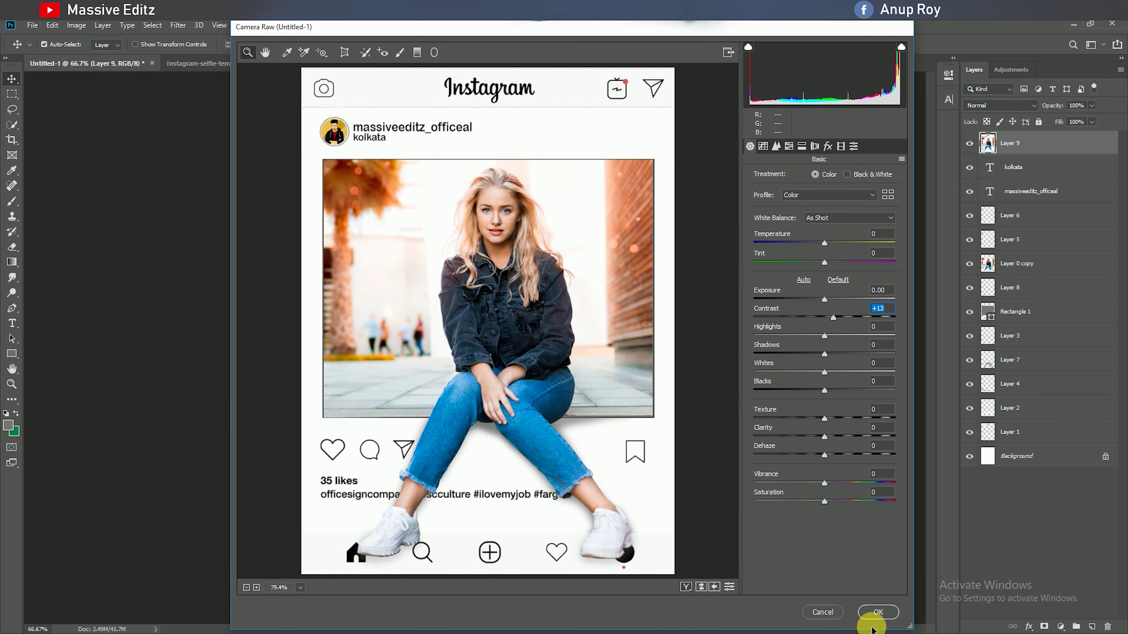
click(877, 613)
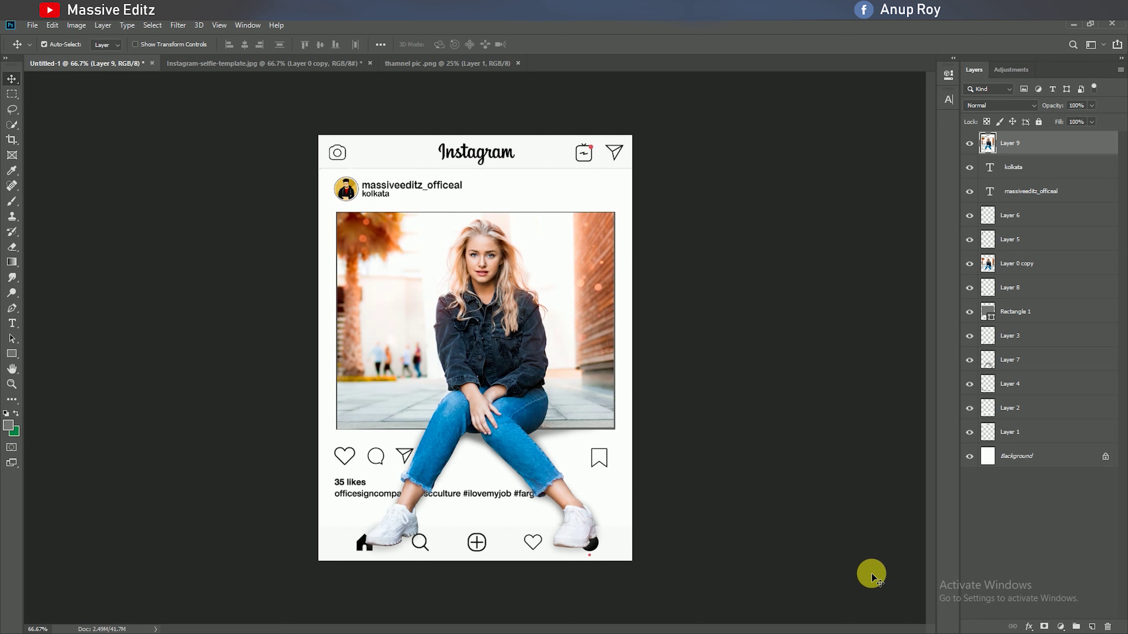